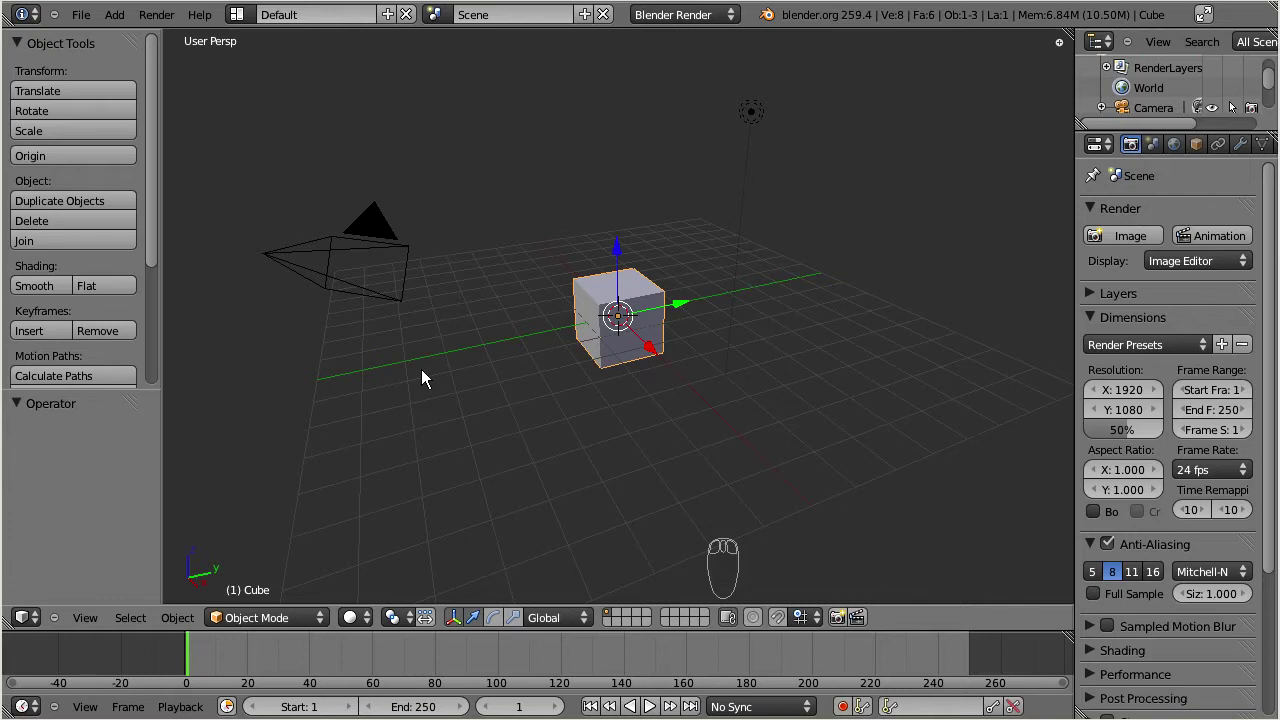
# Step: Delete the default cube and browse Add > Mesh > UV Shape for the cylinder
pyautogui.press('x')
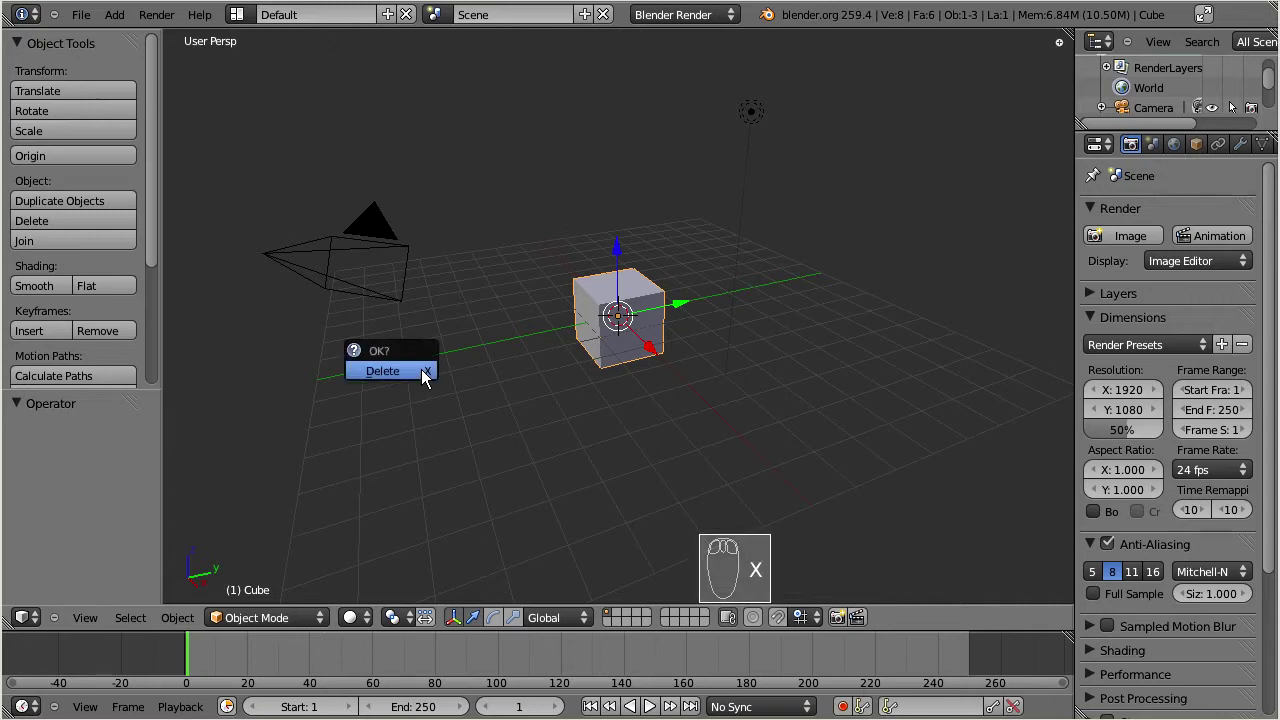
pyautogui.click(361, 371)
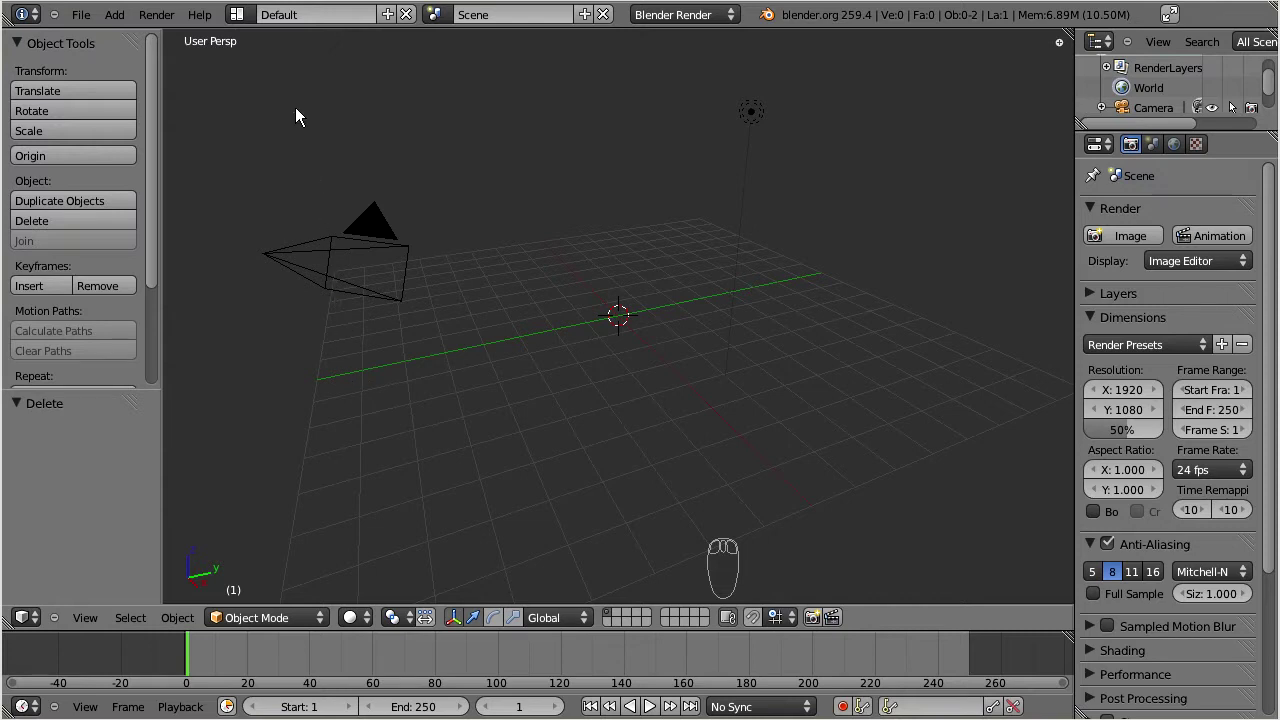
pyautogui.hotkey('shift', 'a')
pyautogui.moveTo(297, 109)
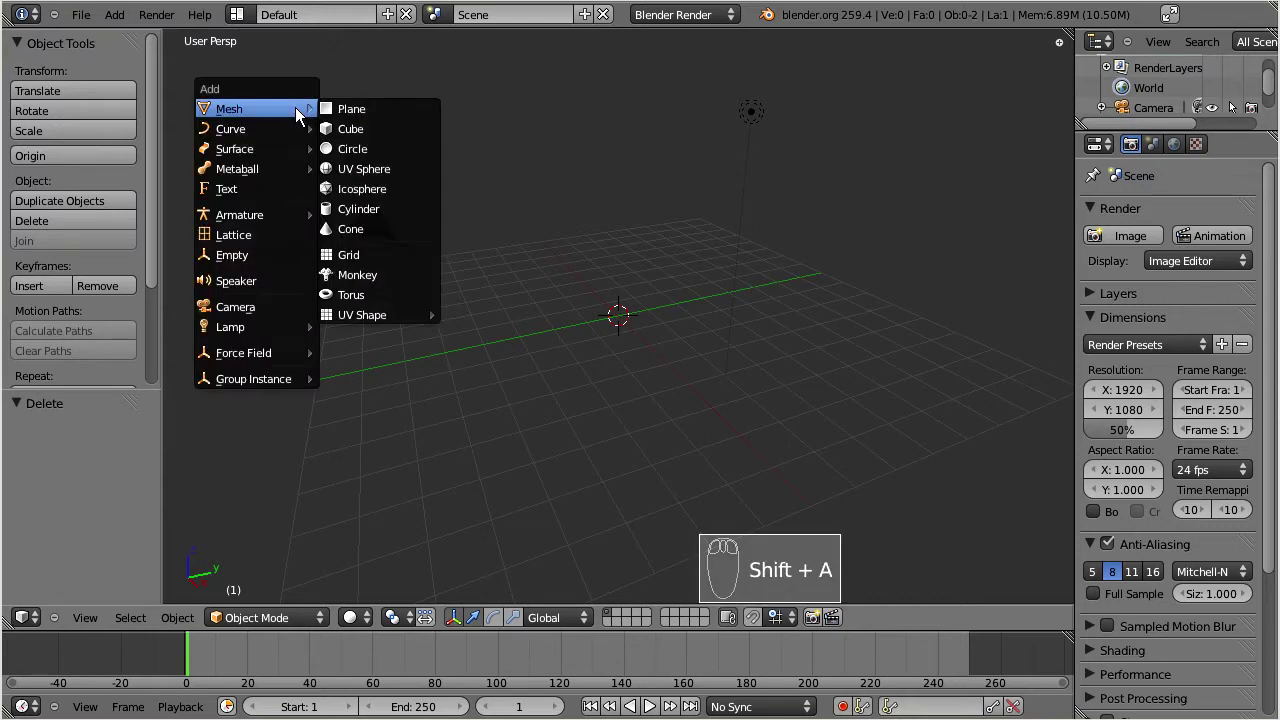
pyautogui.moveTo(361, 315)
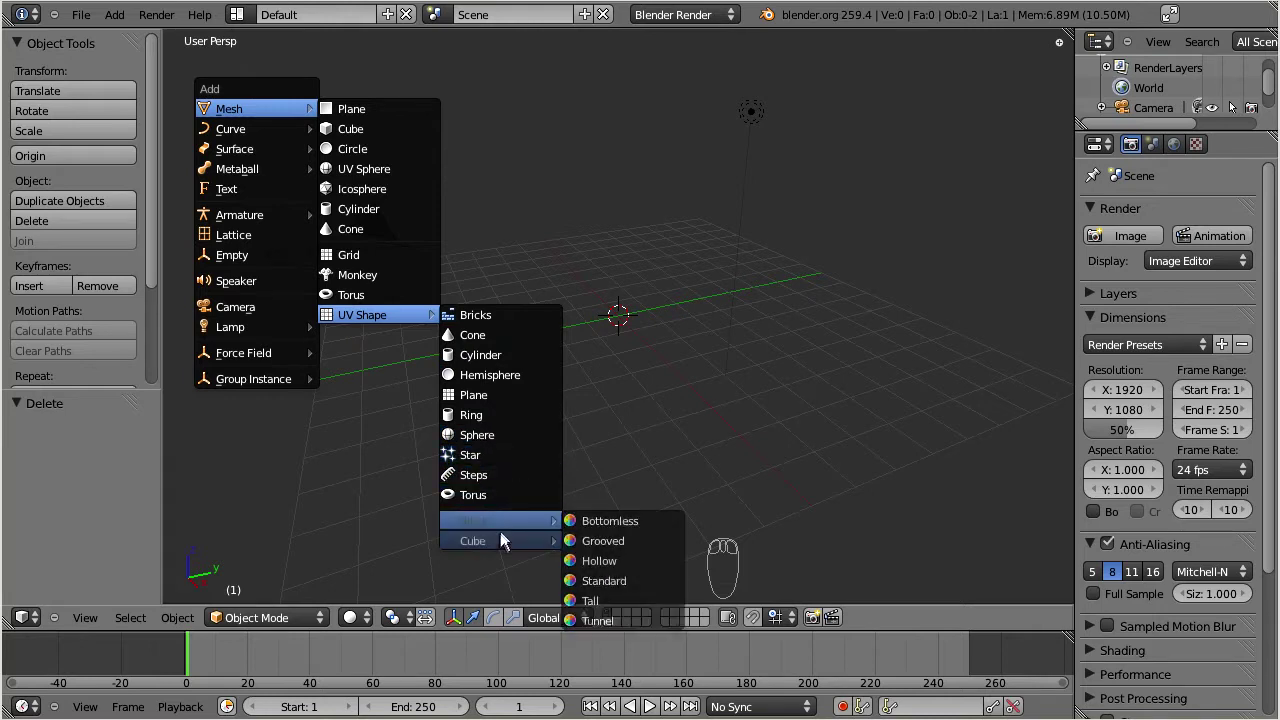
pyautogui.moveTo(496, 540)
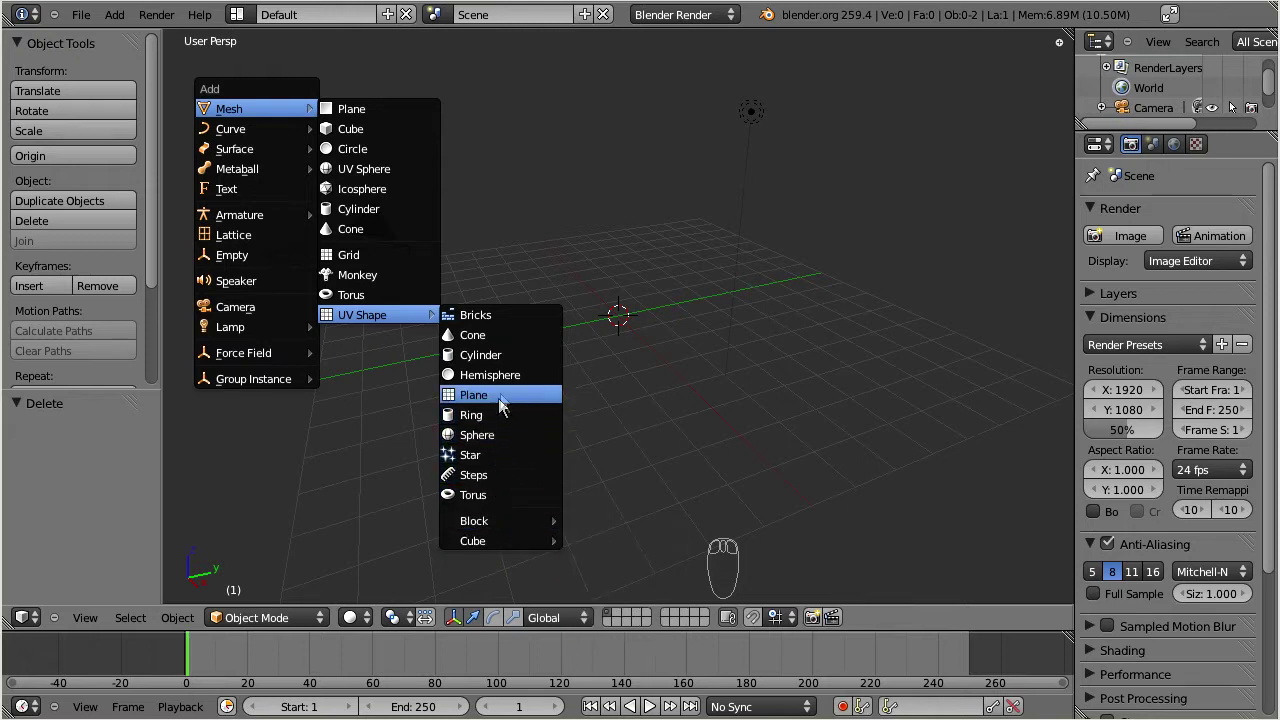
# Step: Add the UV-shape sculpt cylinder, frame it in view and expand its options panel
pyautogui.click(514, 351)
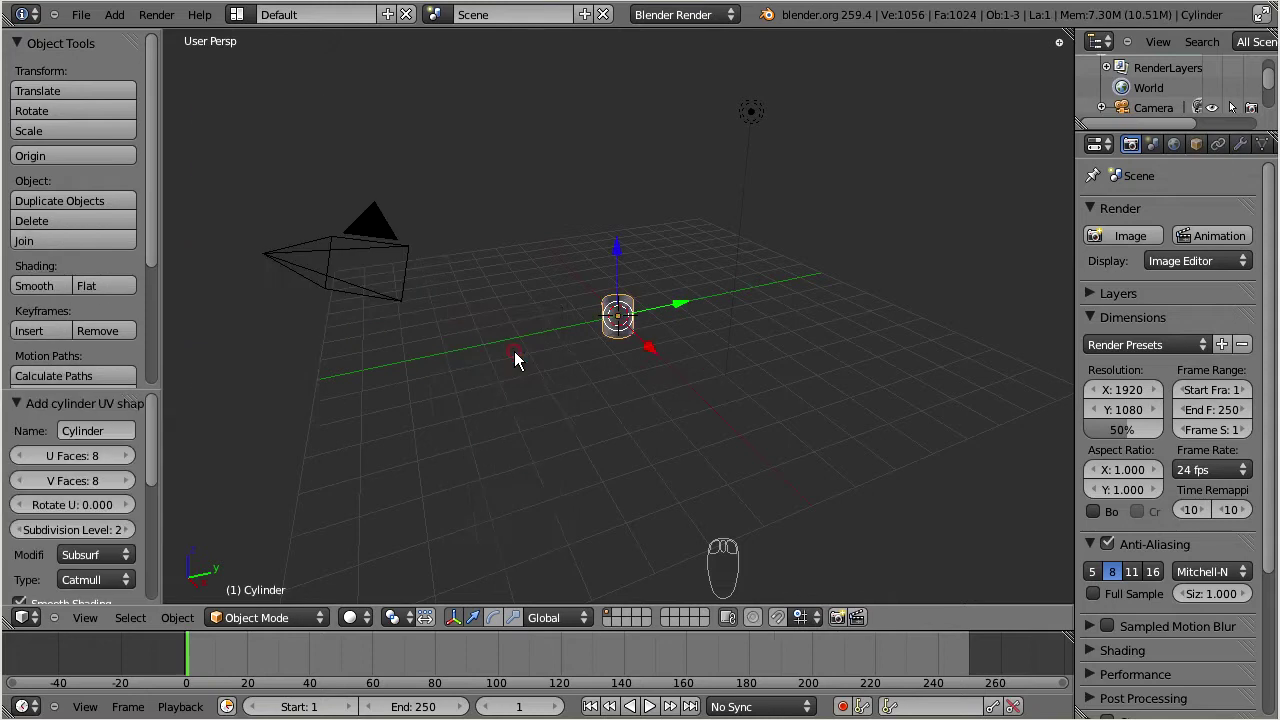
pyautogui.press('KP_Decimal')
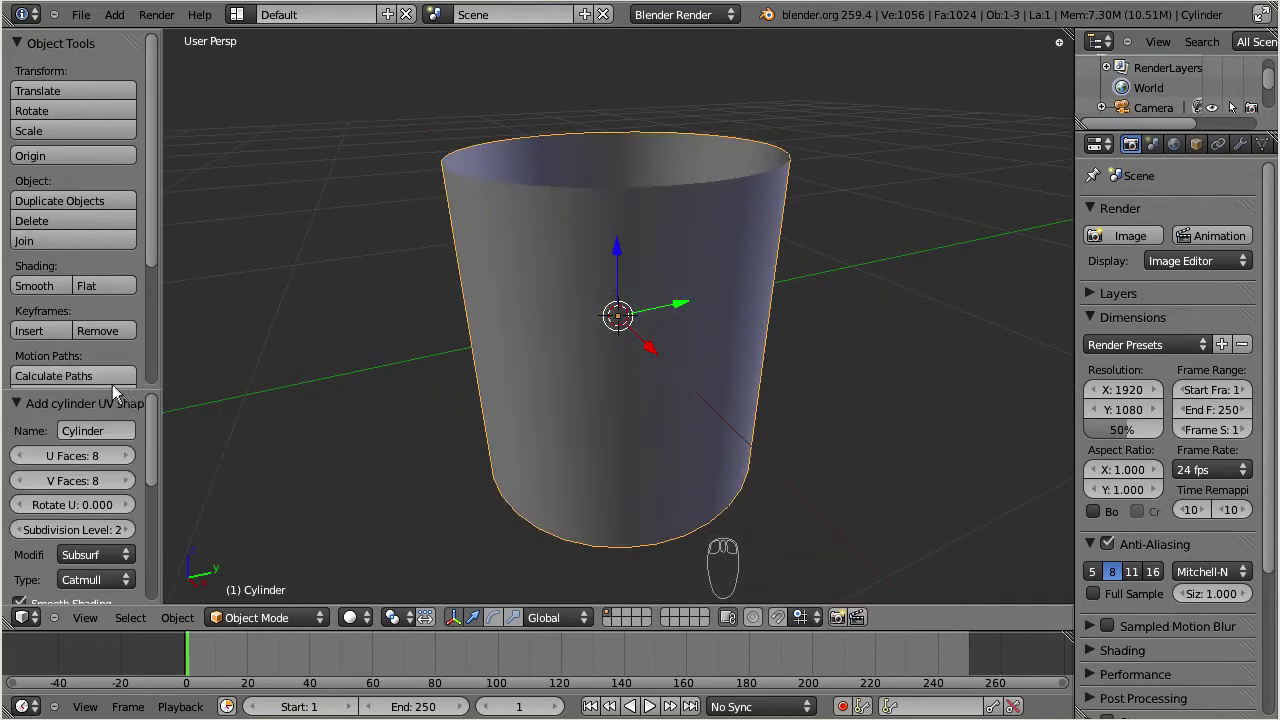
pyautogui.moveTo(107, 389); pyautogui.dragTo(99, 140)
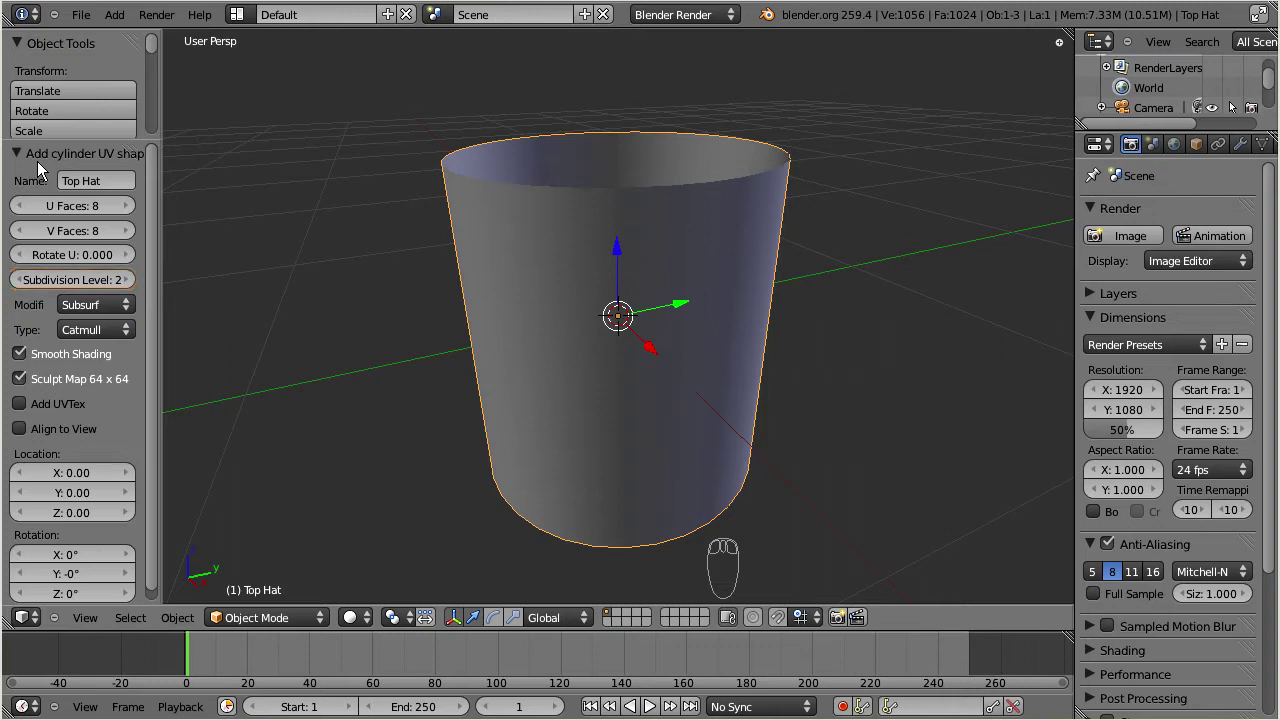
# Step: Try the Simple subdivision type, then switch it back to Catmull
pyautogui.click(74, 333)
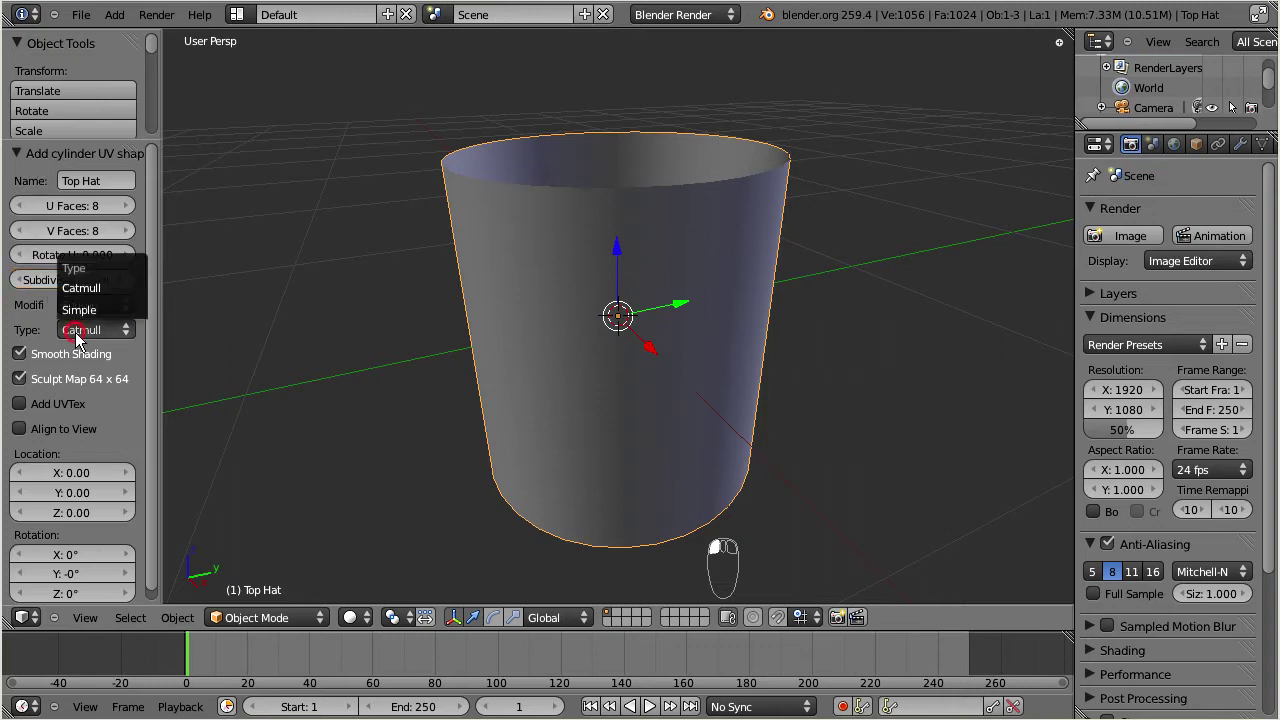
pyautogui.click(80, 311)
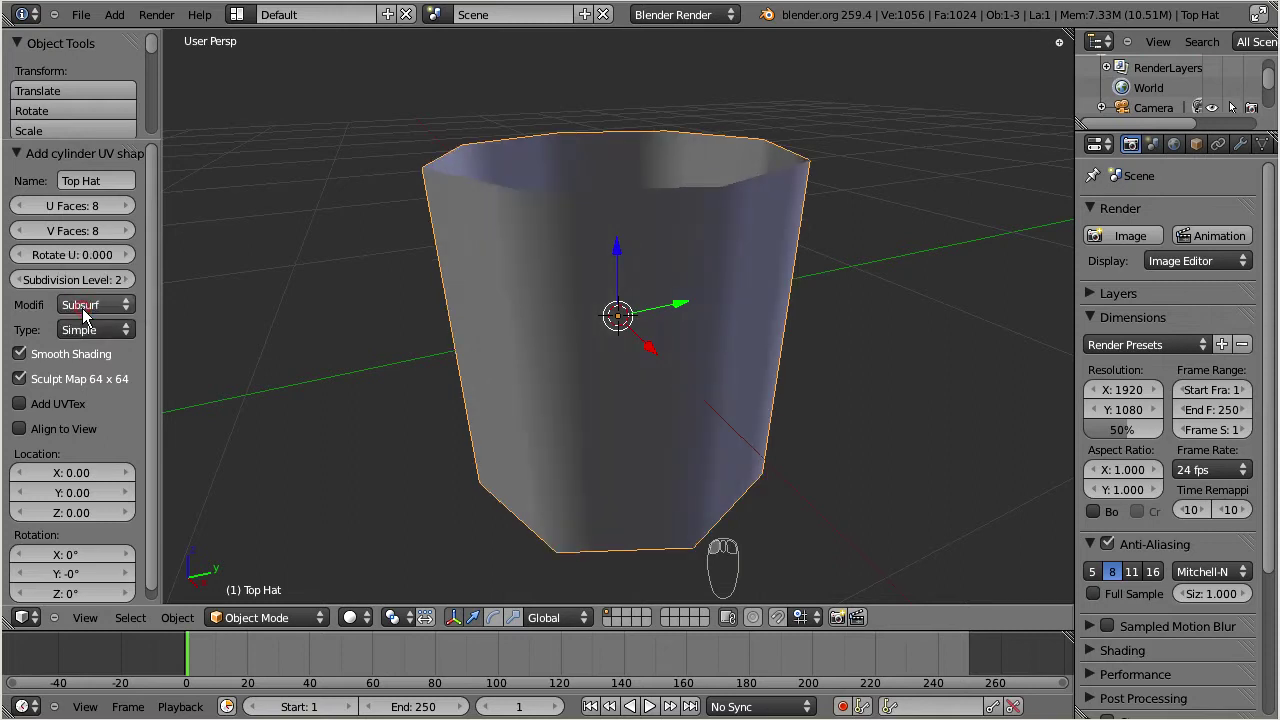
pyautogui.moveTo(547, 262); pyautogui.dragTo(334, 343, button='middle')
pyautogui.click(96, 335)
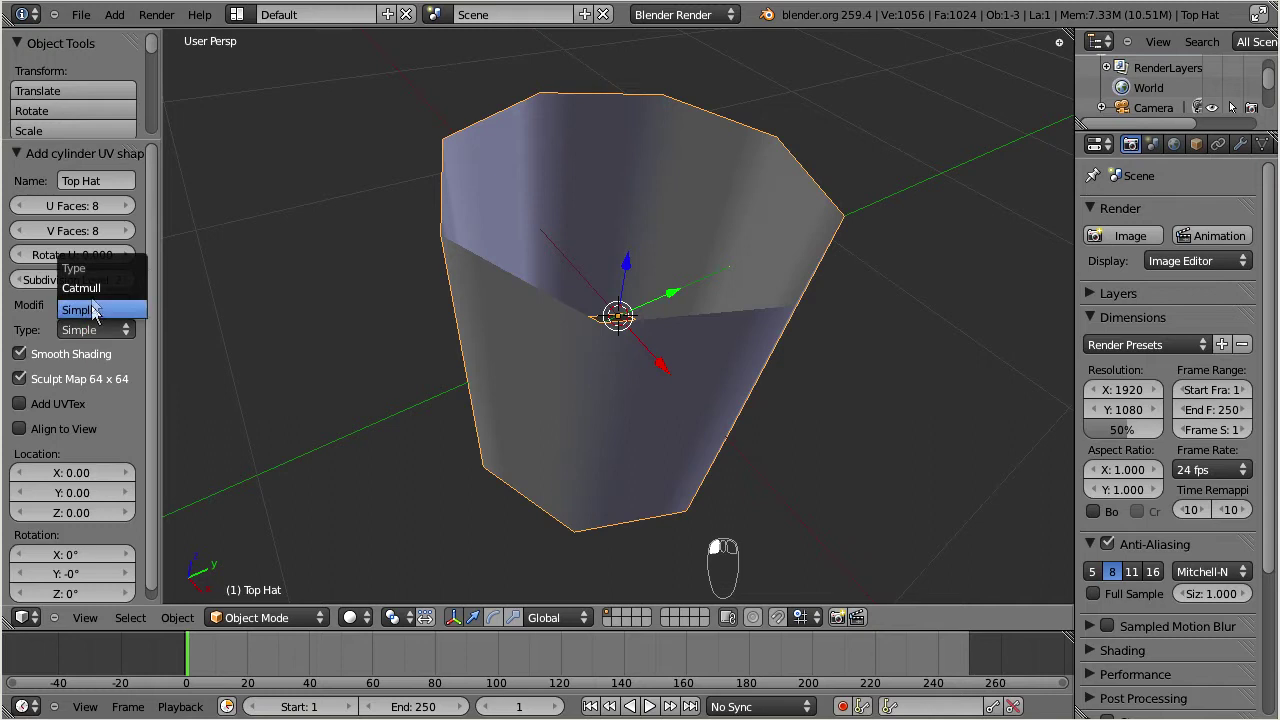
pyautogui.click(80, 288)
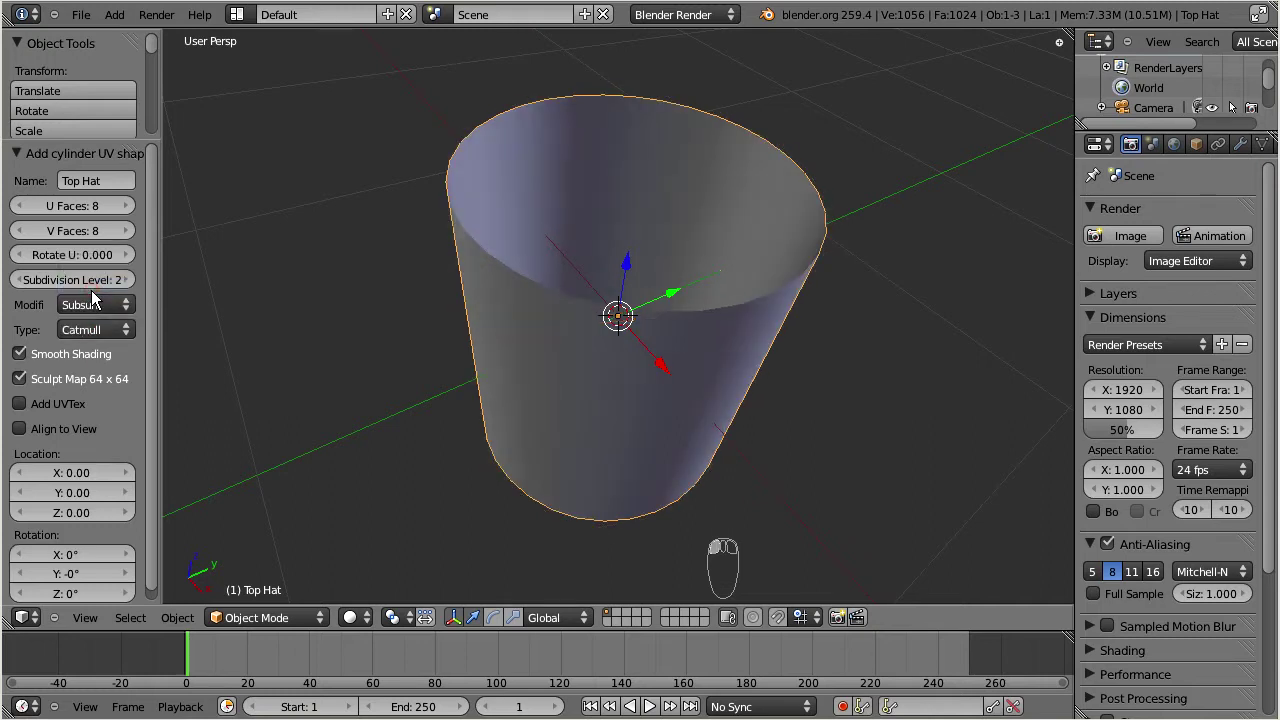
# Step: Lower the cylinder's U faces count to 3, then raise it to 7
pyautogui.click(18, 206)
pyautogui.click(18, 206)
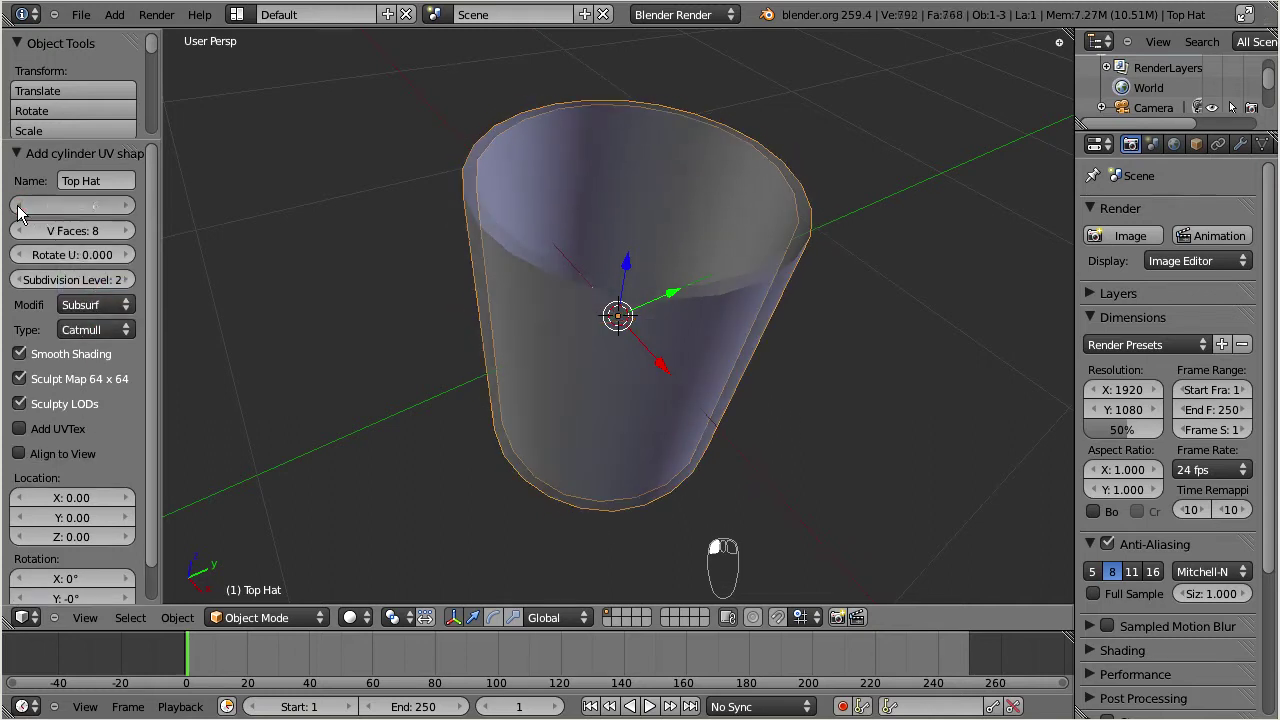
pyautogui.click(18, 206)
pyautogui.click(18, 206)
pyautogui.click(18, 206)
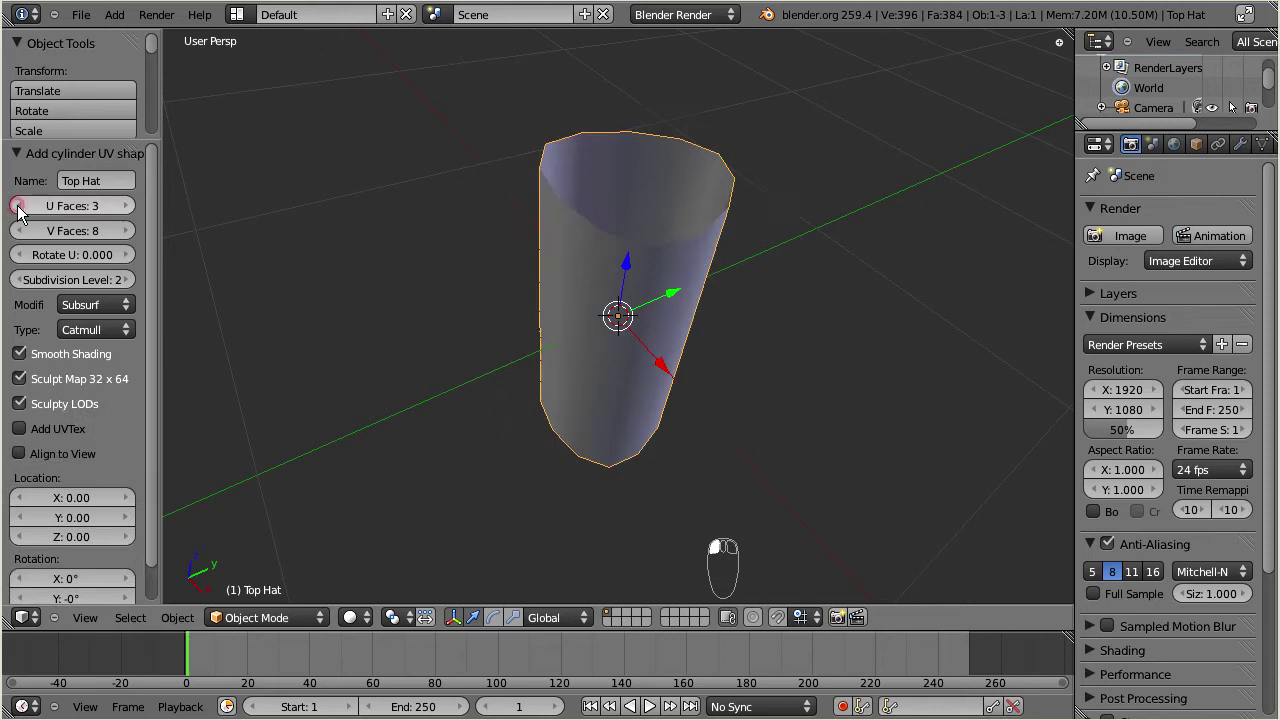
pyautogui.click(124, 206)
pyautogui.click(124, 206)
pyautogui.click(124, 206)
pyautogui.click(124, 206)
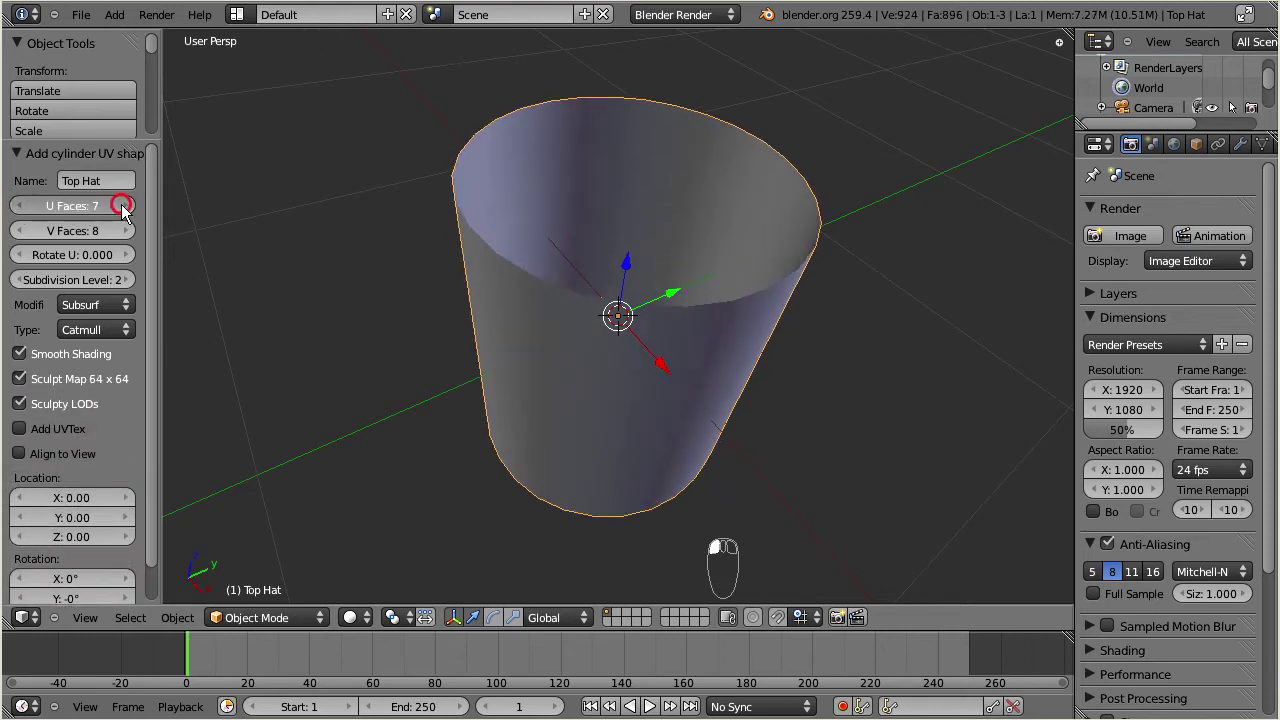
pyautogui.click(124, 206)
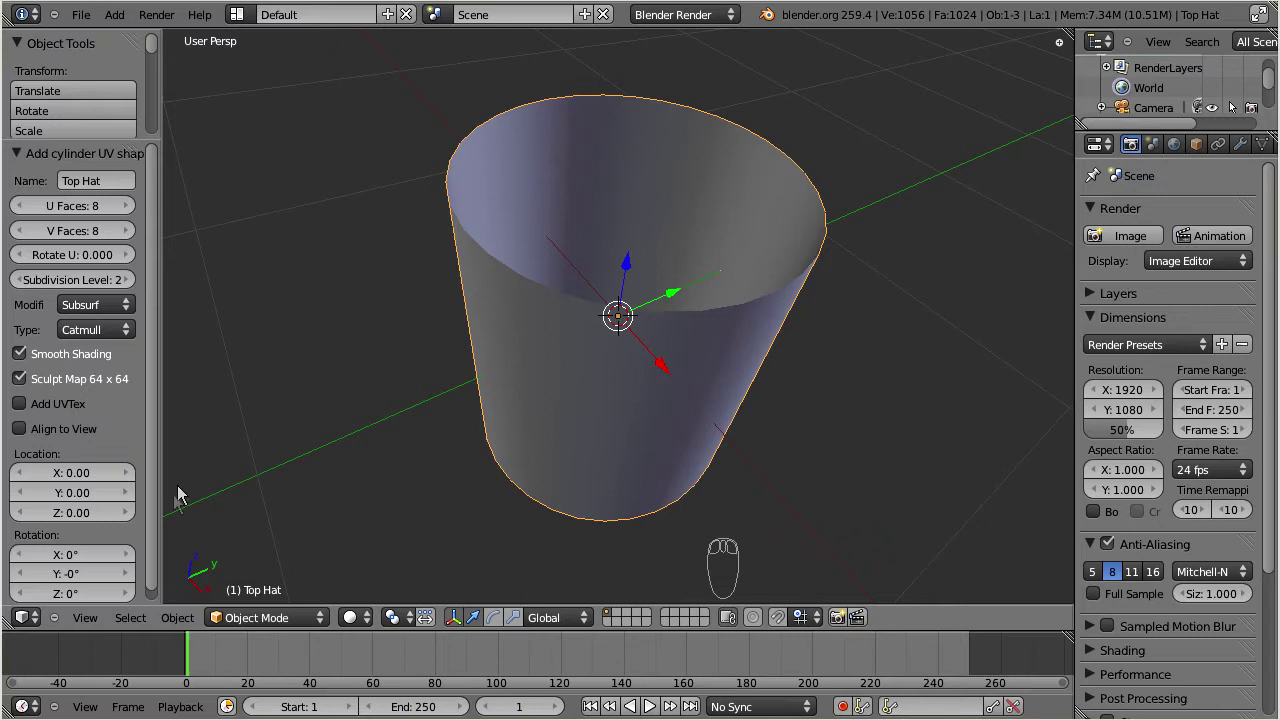
# Step: Switch the 3D view to orthographic and orbit and zoom around the cylinder
pyautogui.click(85, 618)
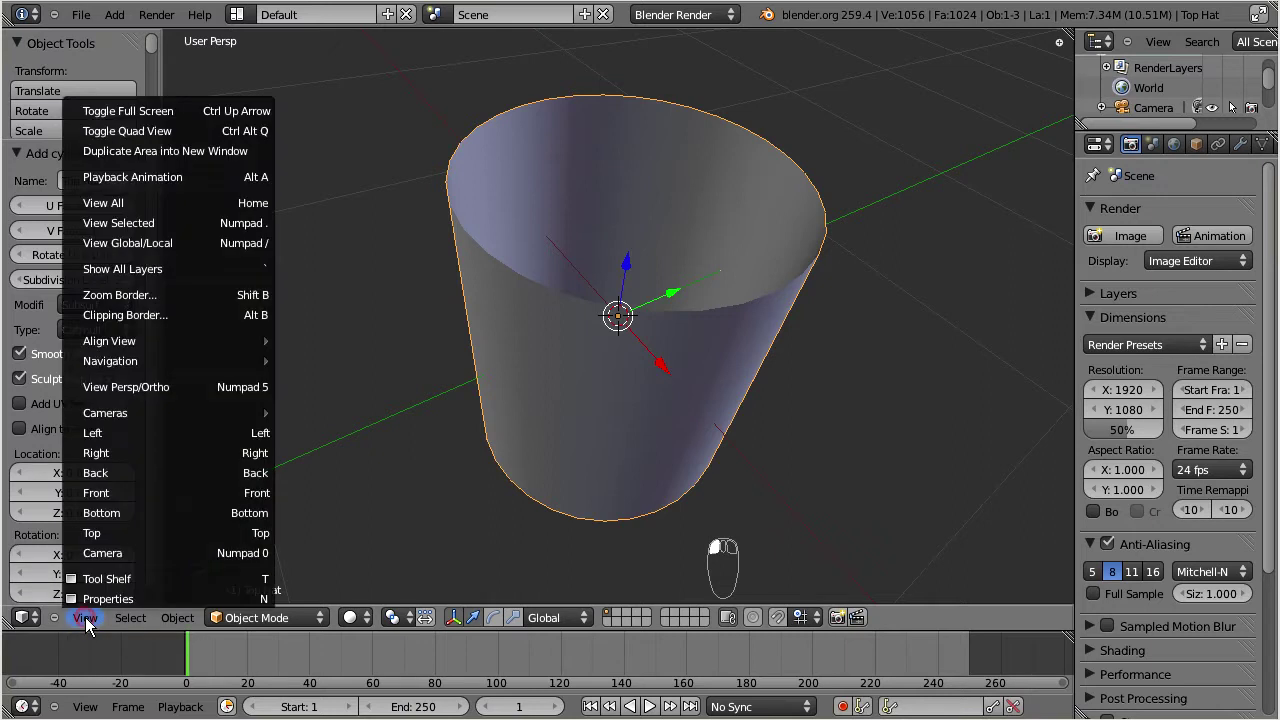
pyautogui.click(190, 388)
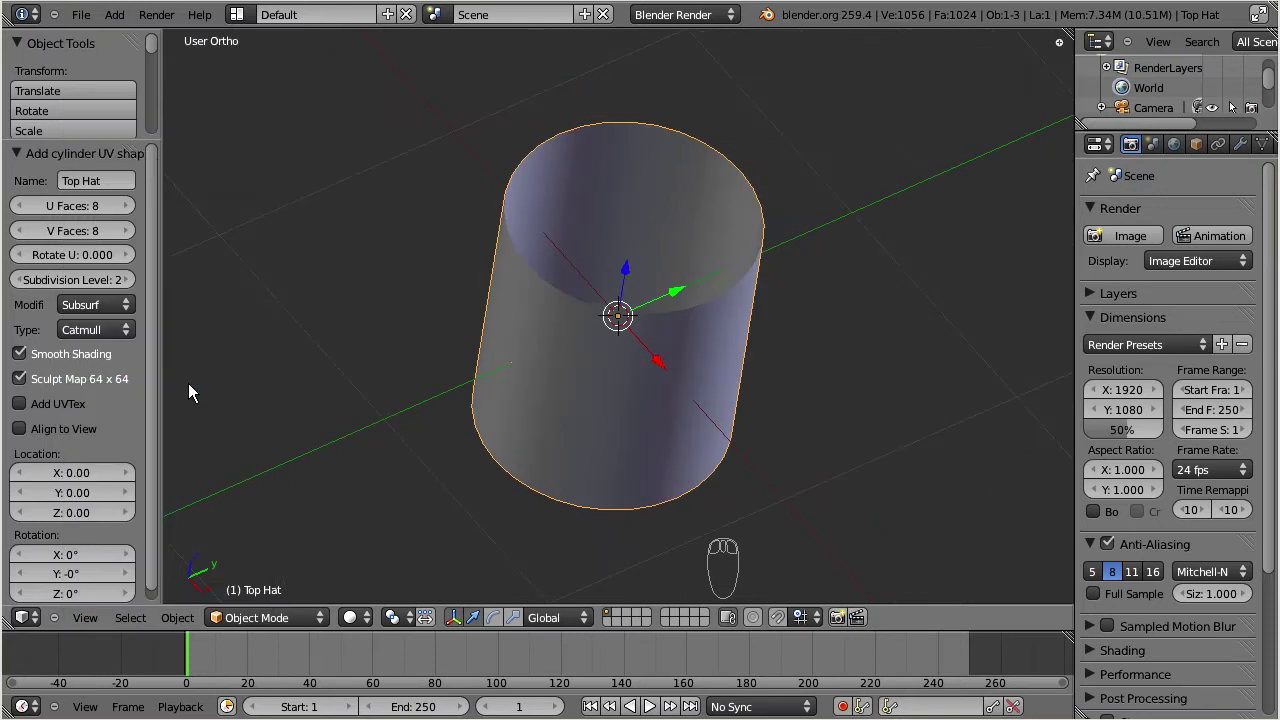
pyautogui.moveTo(528, 323); pyautogui.dragTo(543, 463, button='middle')
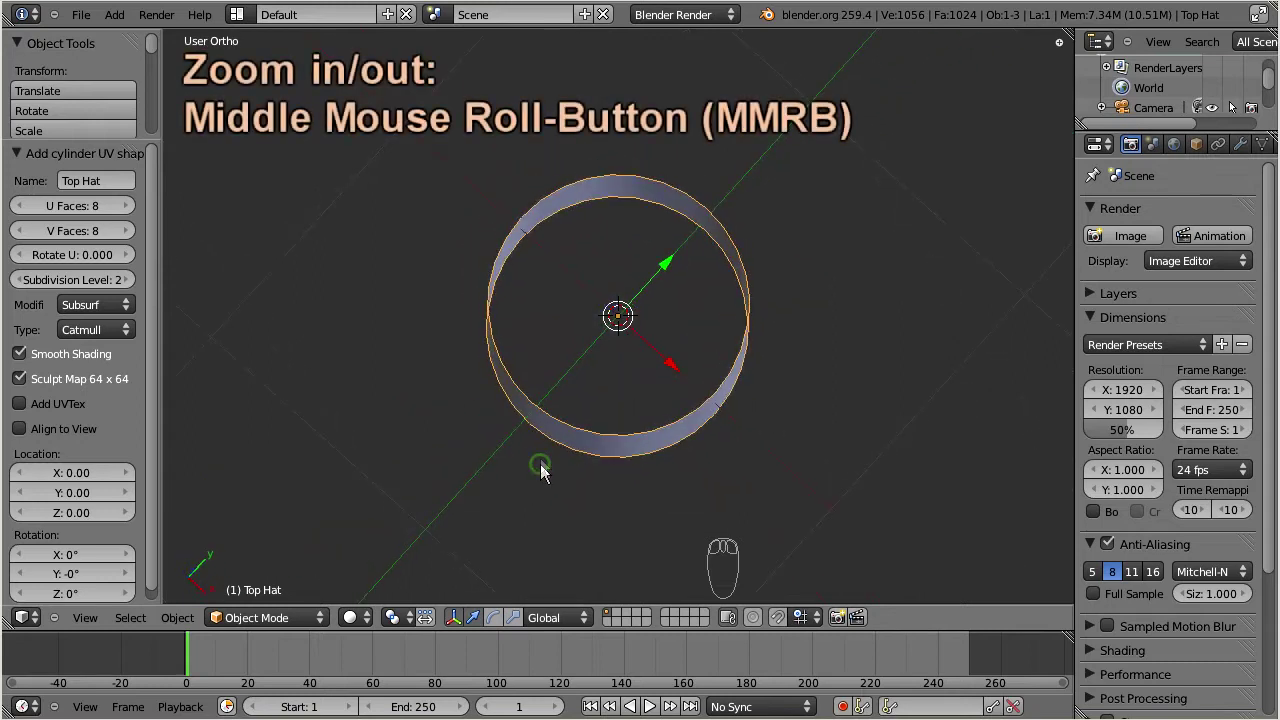
pyautogui.scroll(4, 543, 447)
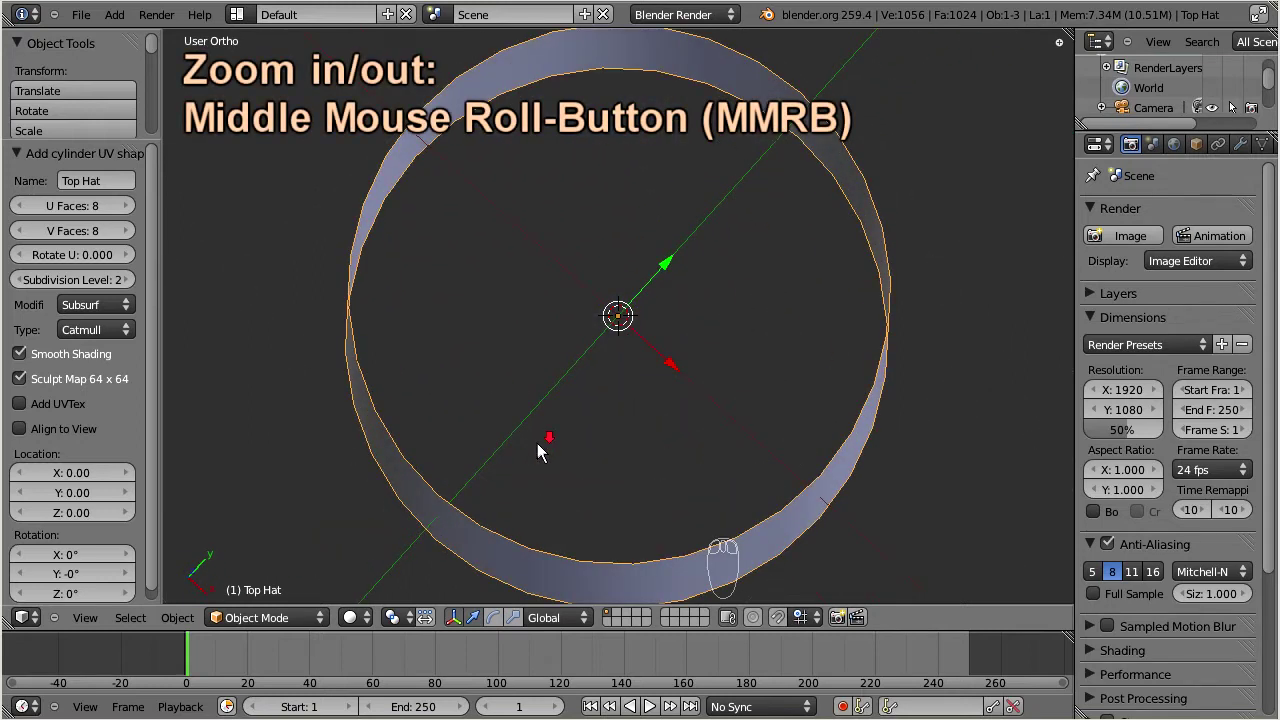
pyautogui.scroll(-4, 538, 450)
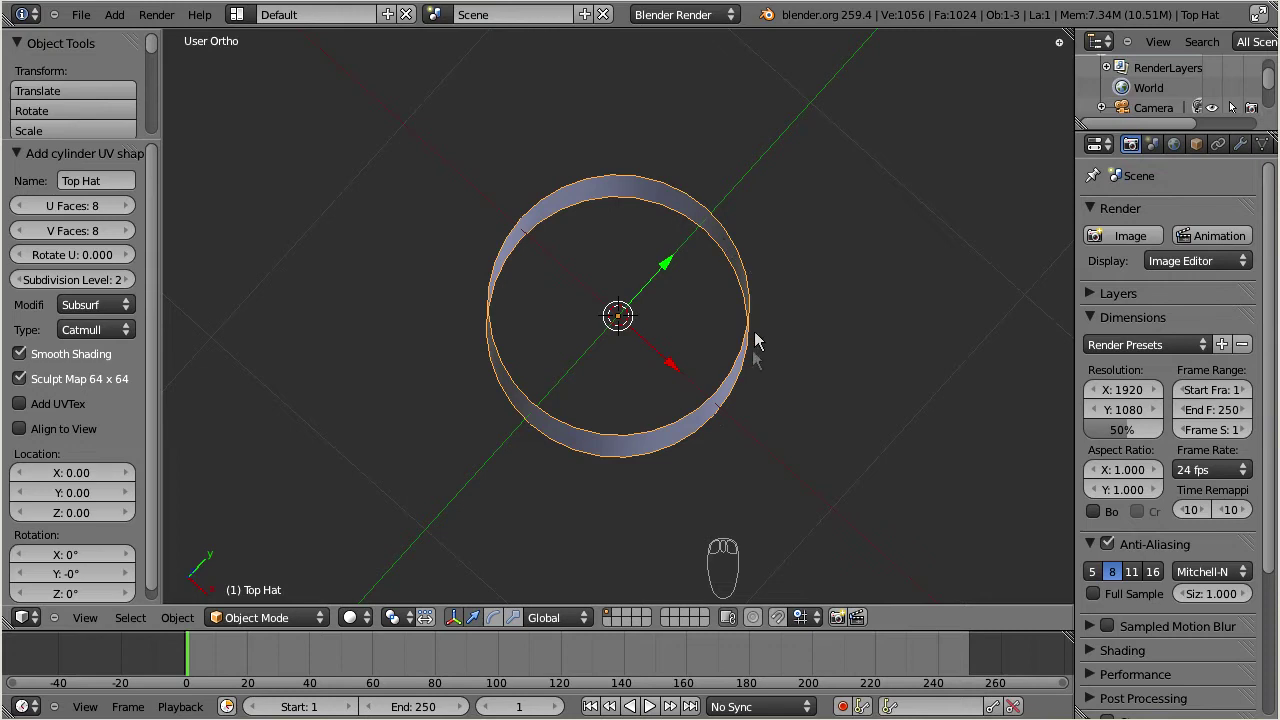
pyautogui.click(601, 452)
pyautogui.moveTo(601, 452); pyautogui.dragTo(470, 200, button='middle')
pyautogui.moveTo(615, 391); pyautogui.dragTo(485, 424, button='middle')
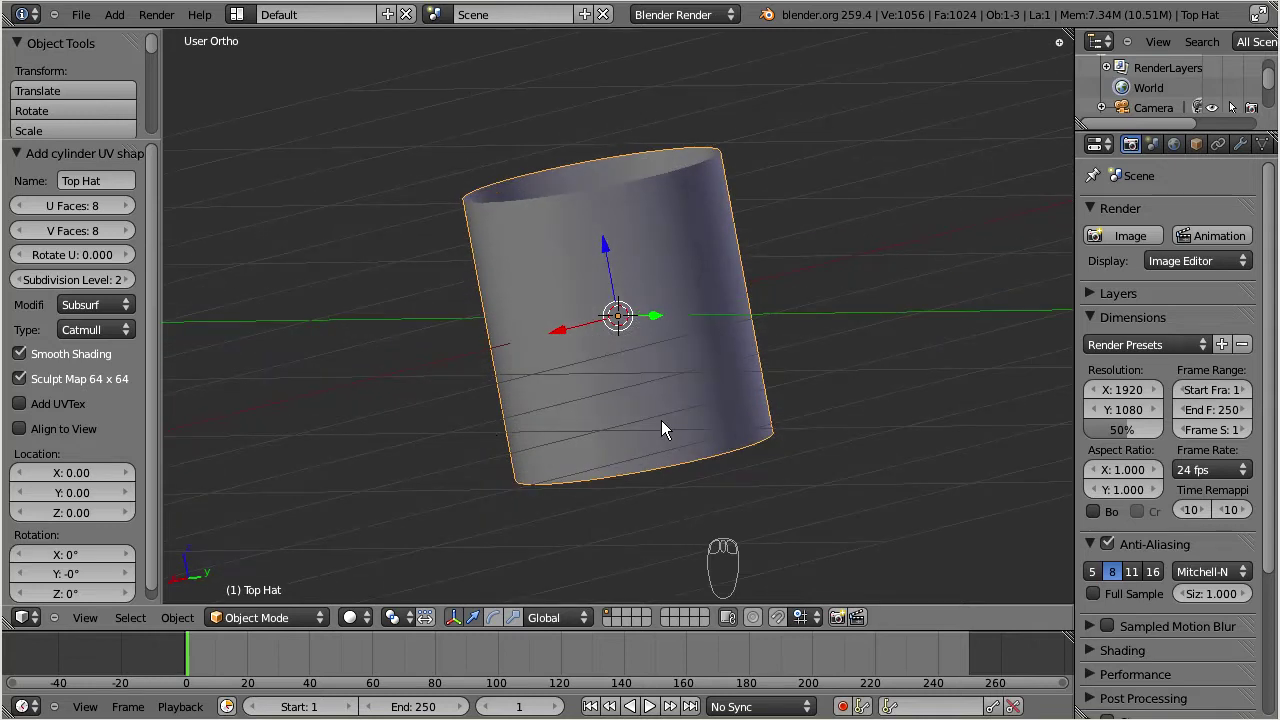
# Step: Put the cylinder into Edit Mode and select its bottom edge loop
pyautogui.click(320, 617)
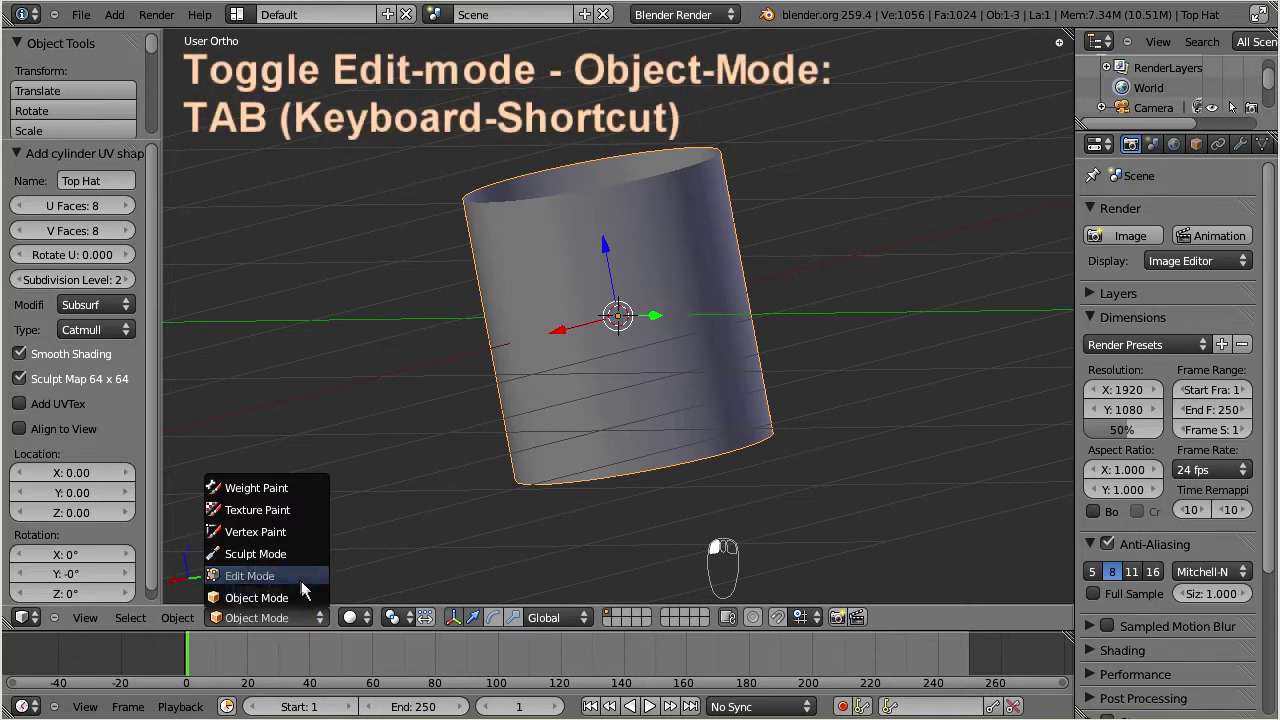
pyautogui.click(297, 575)
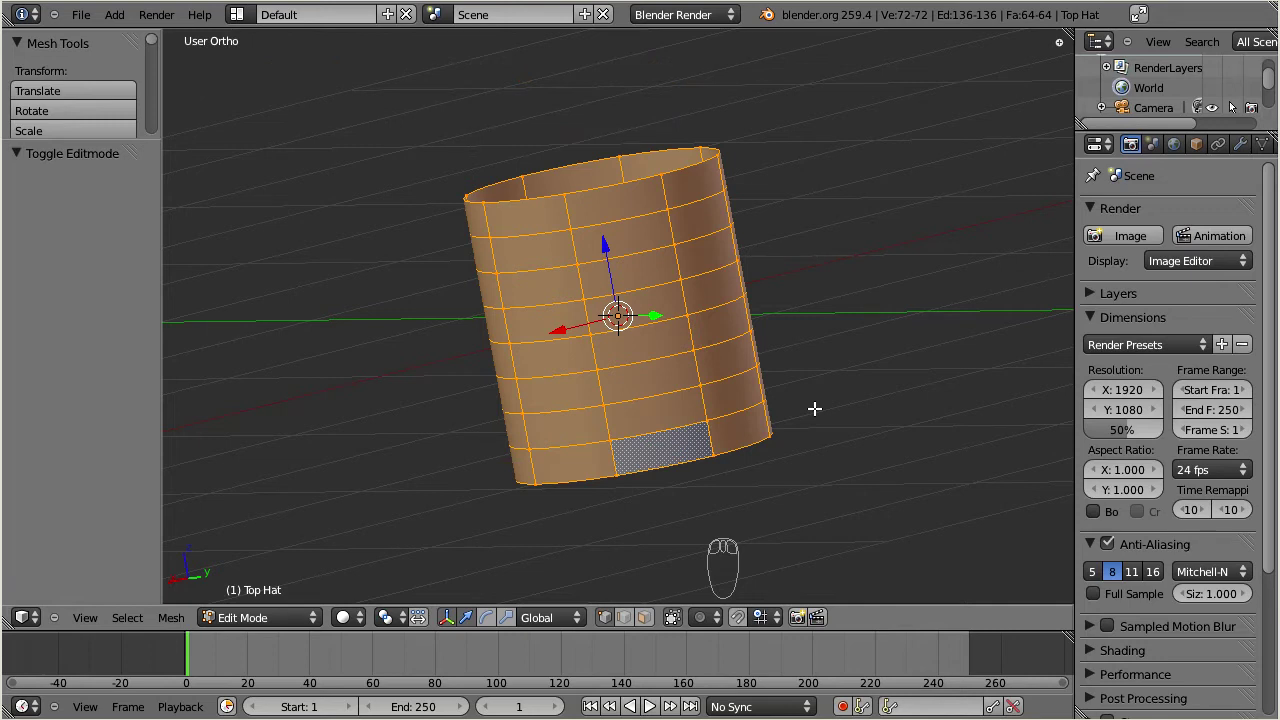
pyautogui.keyDown('alt'); pyautogui.rightClick(814, 408); pyautogui.keyUp('alt')
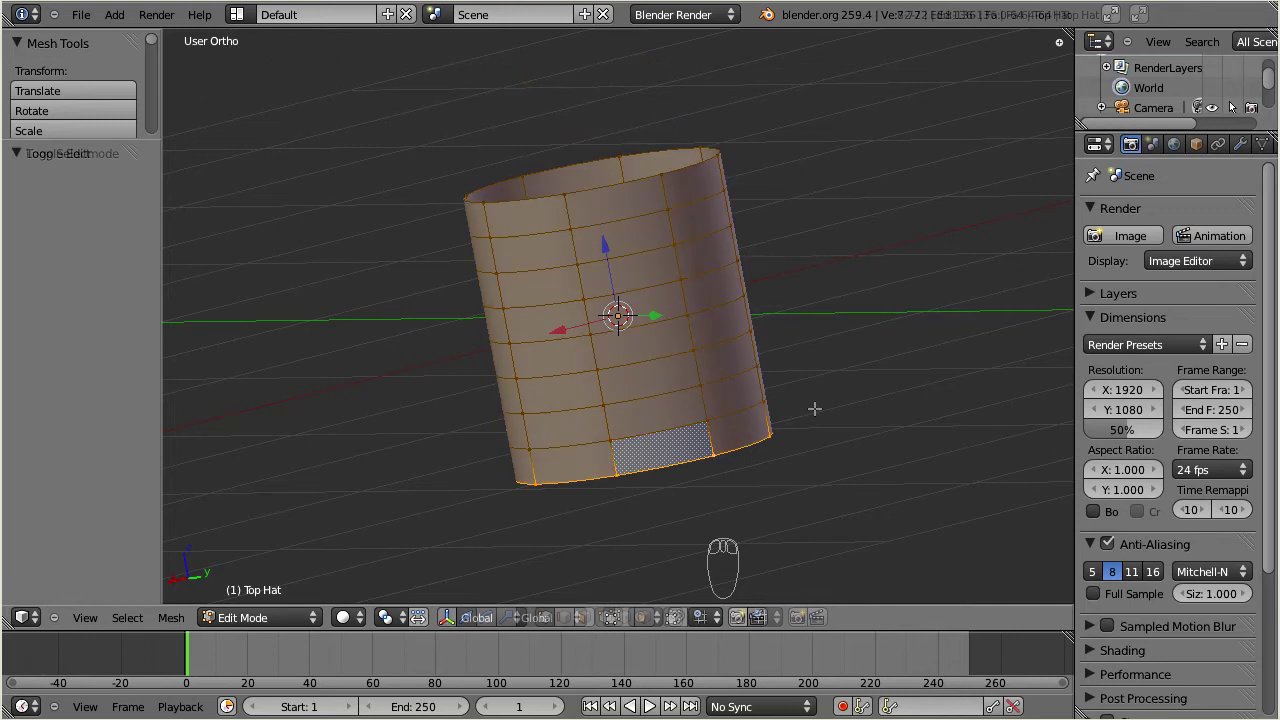
# Step: Select every face ring from bottom to top, then view the tube's open top
pyautogui.keyDown('alt'); pyautogui.keyDown('shift'); pyautogui.rightClick(737, 410); pyautogui.keyUp('shift'); pyautogui.keyUp('alt')
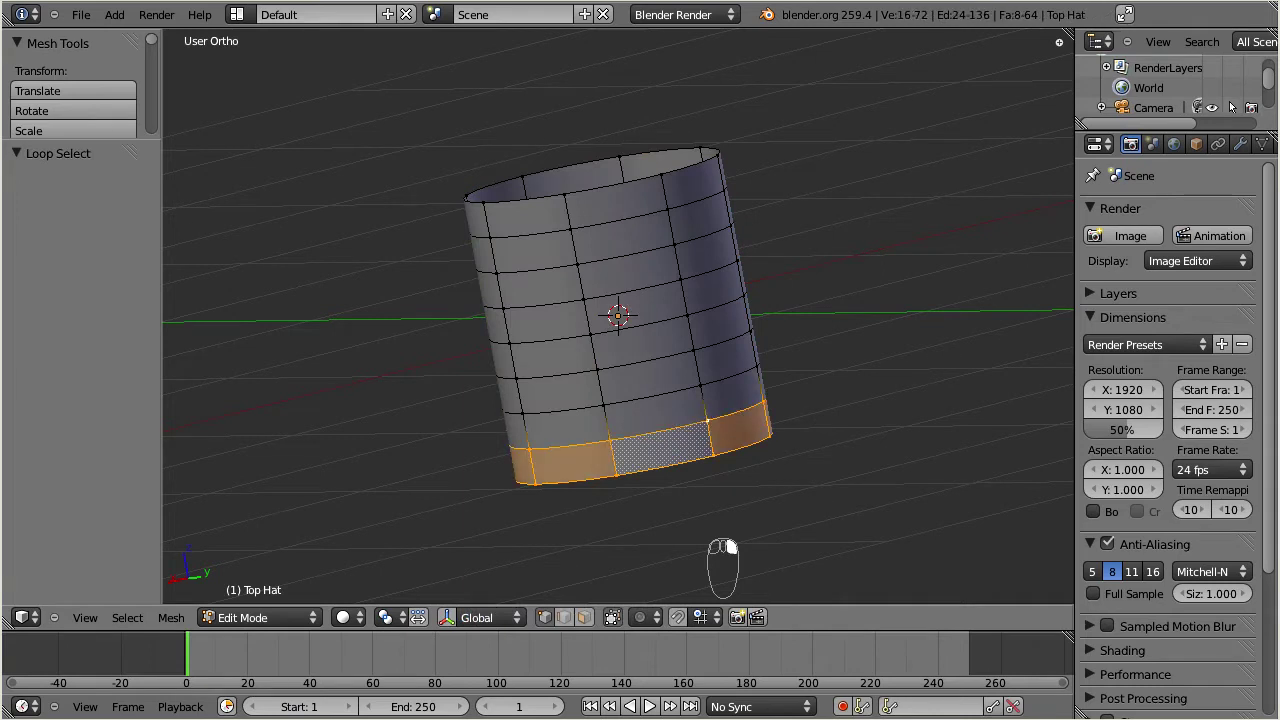
pyautogui.keyDown('alt'); pyautogui.keyDown('shift'); pyautogui.rightClick(735, 395); pyautogui.keyUp('shift'); pyautogui.keyUp('alt')
pyautogui.keyDown('alt'); pyautogui.keyDown('shift'); pyautogui.rightClick(738, 355); pyautogui.keyUp('shift'); pyautogui.keyUp('alt')
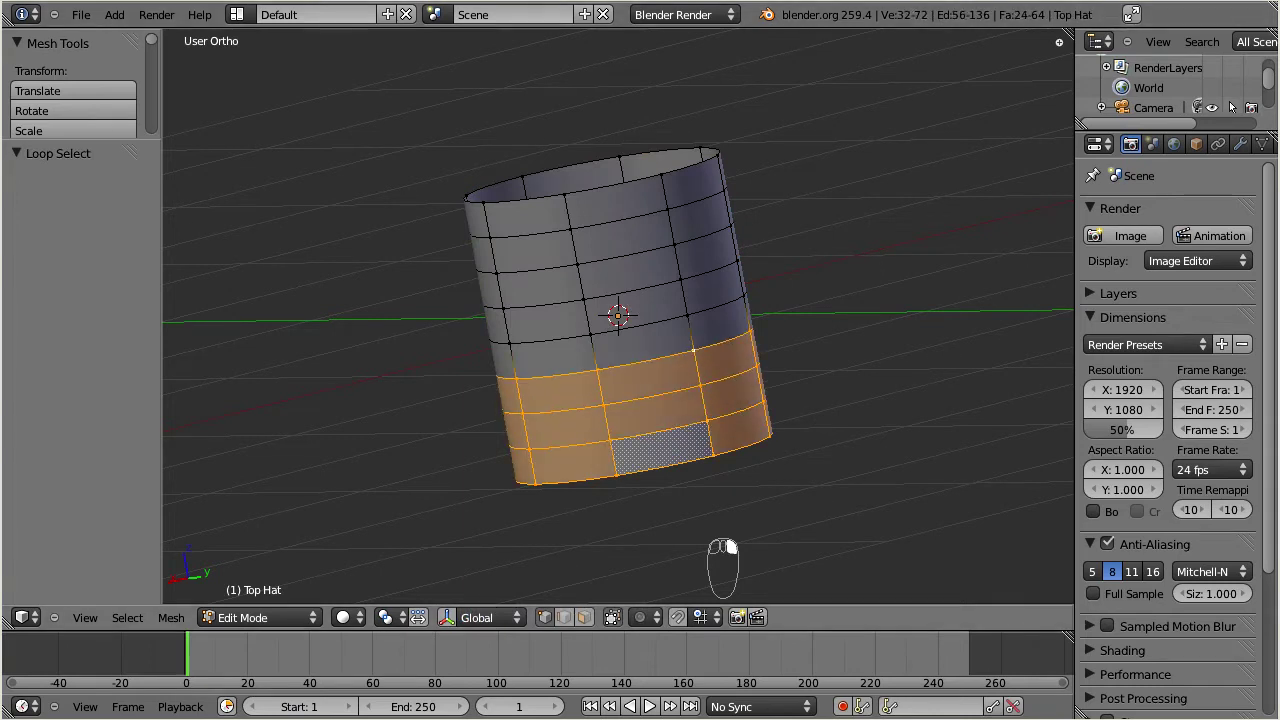
pyautogui.keyDown('alt'); pyautogui.keyDown('shift'); pyautogui.rightClick(735, 320); pyautogui.keyUp('shift'); pyautogui.keyUp('alt')
pyautogui.keyDown('alt'); pyautogui.keyDown('shift'); pyautogui.rightClick(731, 285); pyautogui.keyUp('shift'); pyautogui.keyUp('alt')
pyautogui.keyDown('alt'); pyautogui.keyDown('shift'); pyautogui.rightClick(727, 250); pyautogui.keyUp('shift'); pyautogui.keyUp('alt')
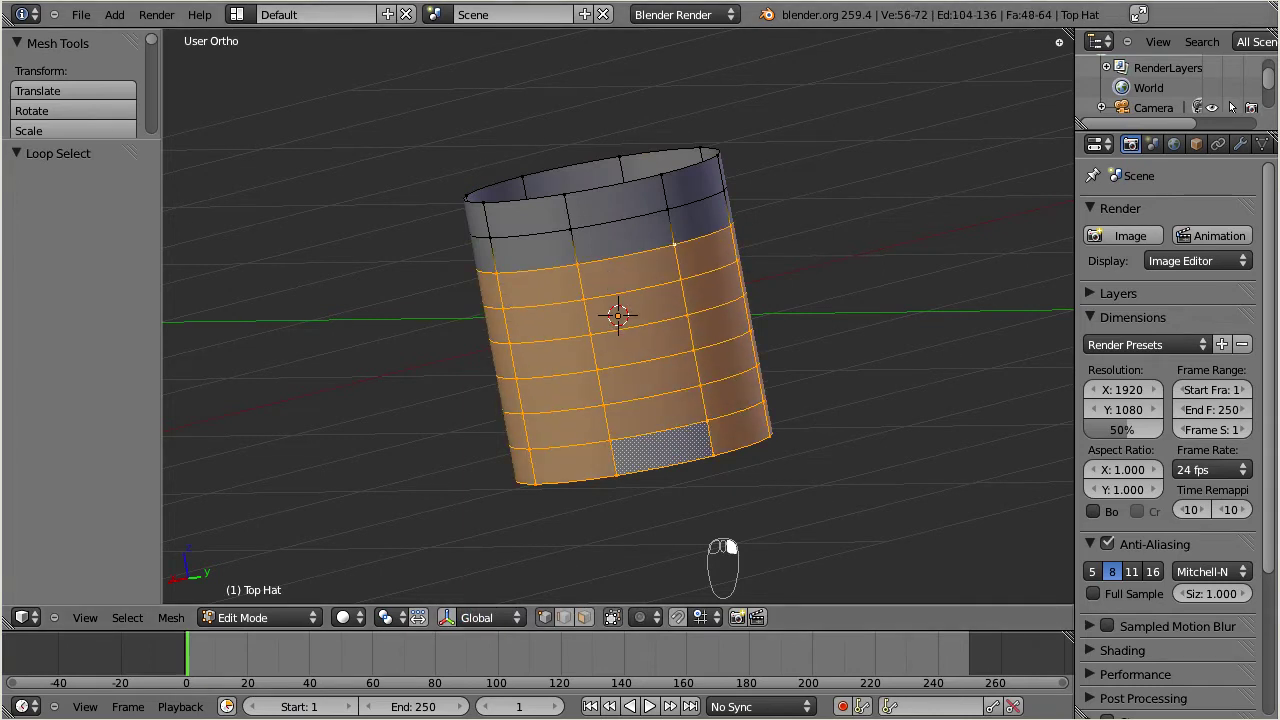
pyautogui.keyDown('alt'); pyautogui.keyDown('shift'); pyautogui.rightClick(724, 215); pyautogui.keyUp('shift'); pyautogui.keyUp('alt')
pyautogui.keyDown('alt'); pyautogui.keyDown('shift'); pyautogui.rightClick(721, 180); pyautogui.keyUp('shift'); pyautogui.keyUp('alt')
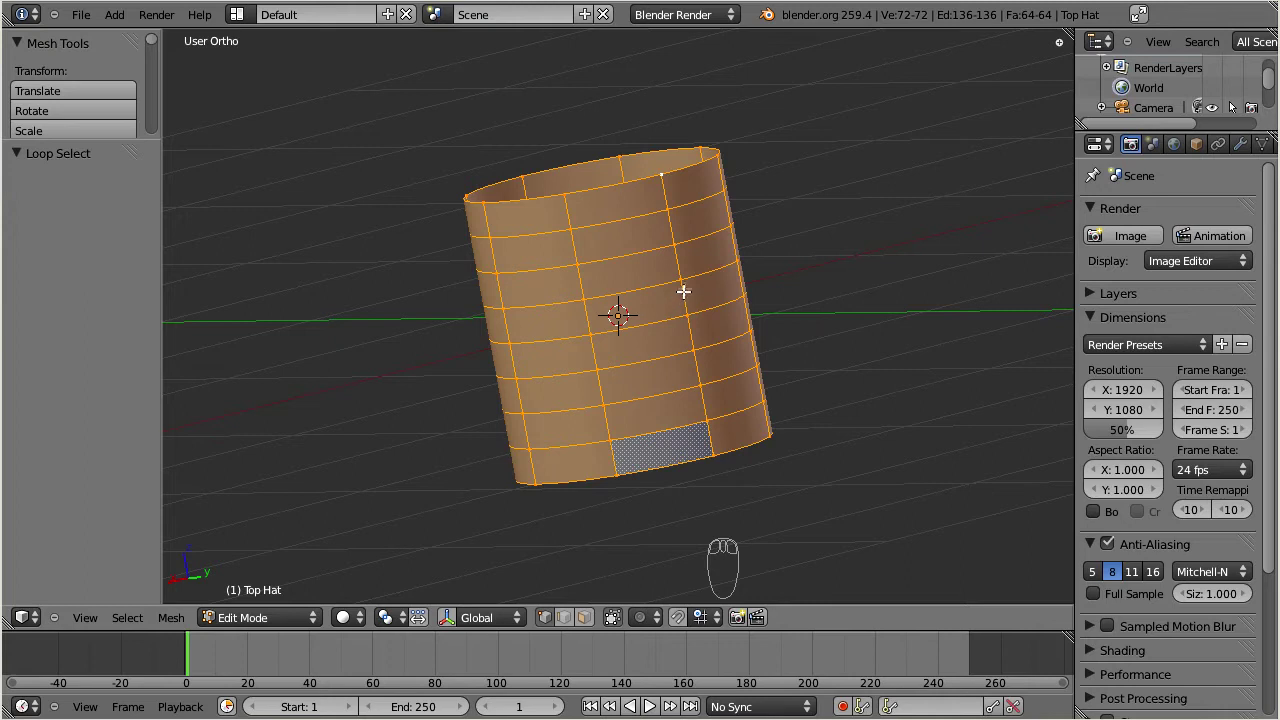
pyautogui.moveTo(716, 256); pyautogui.dragTo(747, 294, button='middle')
pyautogui.moveTo(594, 373); pyautogui.dragTo(503, 477, button='middle')
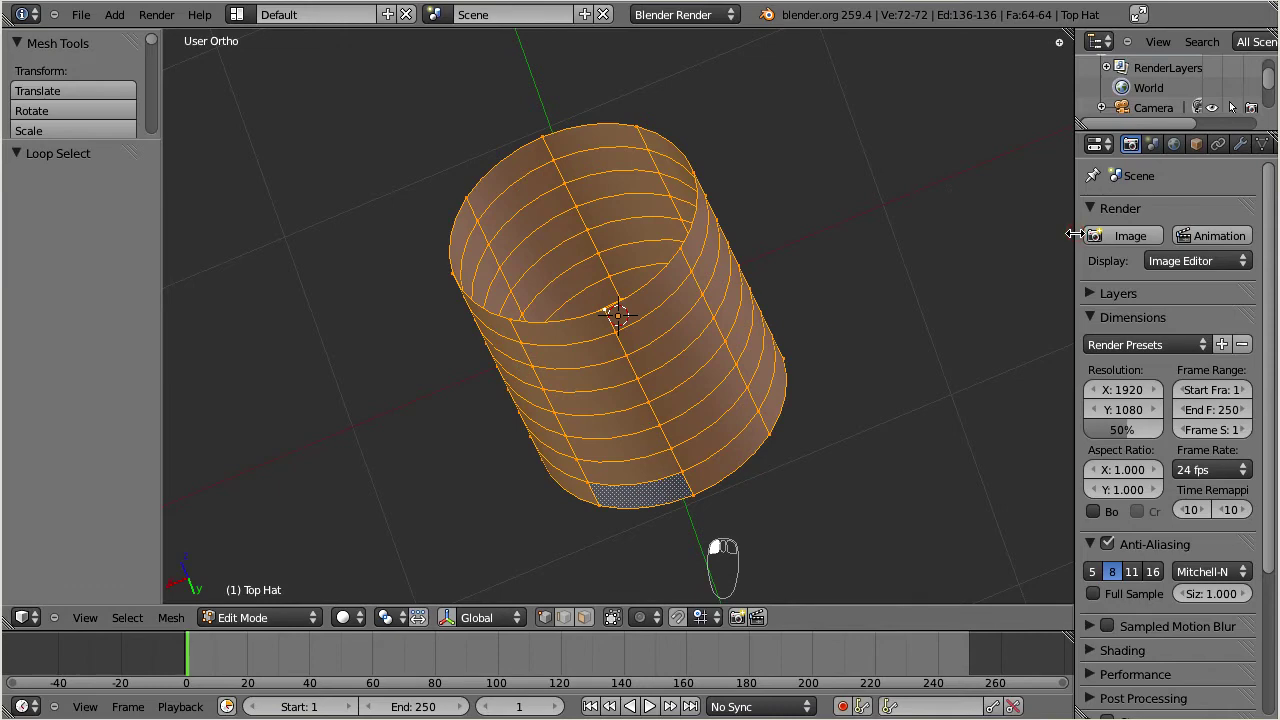
# Step: Widen the Properties editor, show the Subsurf modifier and turn off its edit-cage display
pyautogui.moveTo(1075, 233); pyautogui.dragTo(888, 234)
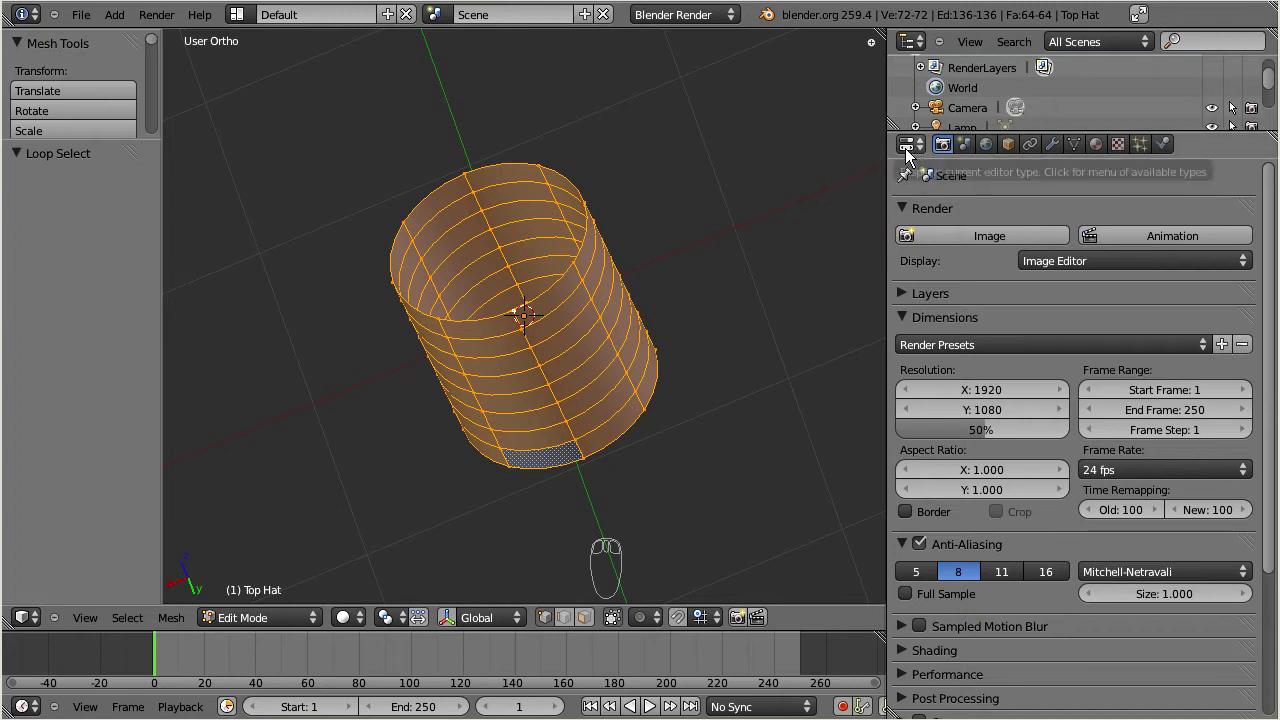
pyautogui.click(1051, 146)
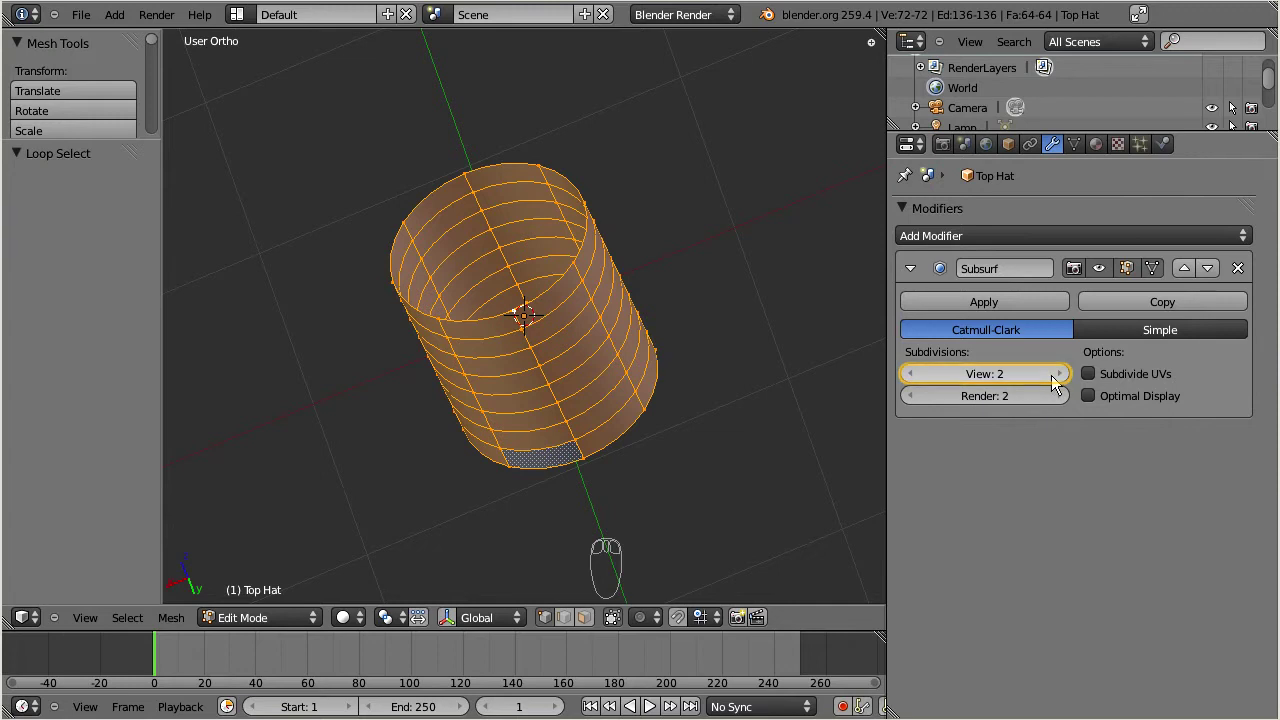
pyautogui.click(1153, 268)
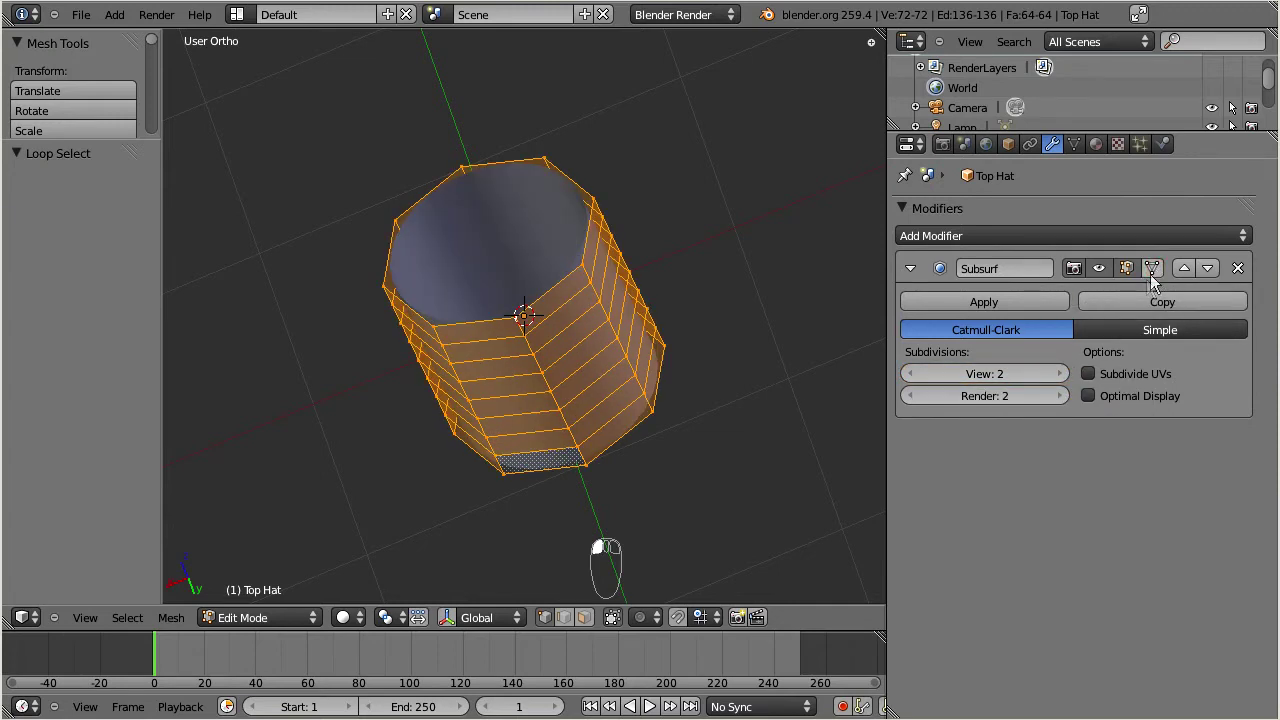
# Step: Scale the hat mesh about 1.7 times and look down into its opening
pyautogui.press('s')
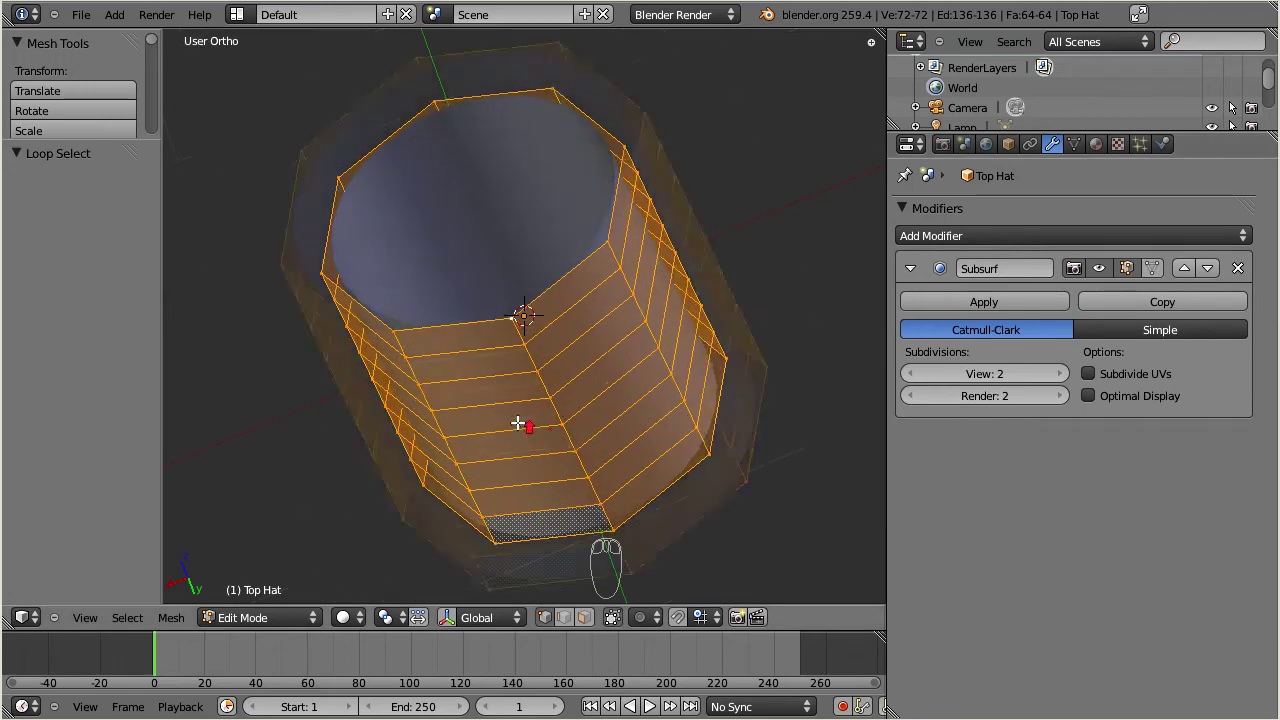
pyautogui.click(430, 362)
pyautogui.moveTo(430, 362); pyautogui.dragTo(509, 429, button='middle')
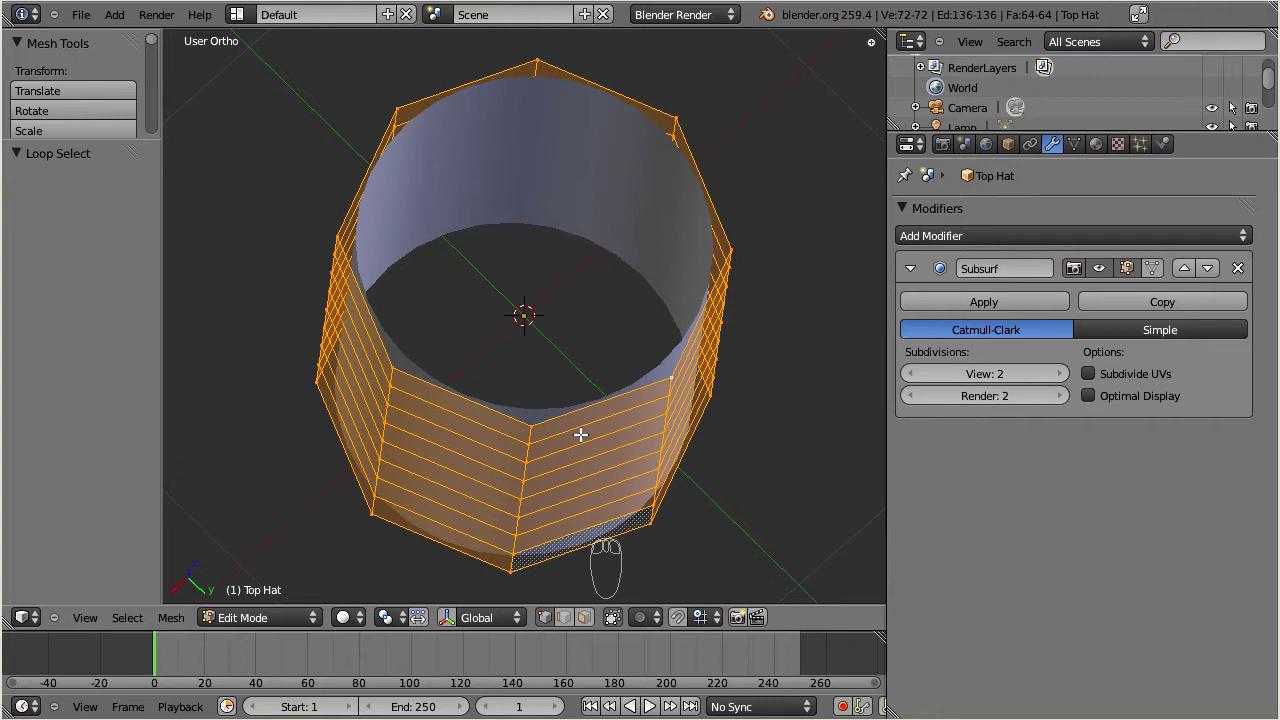
pyautogui.scroll(-2, 581, 435)
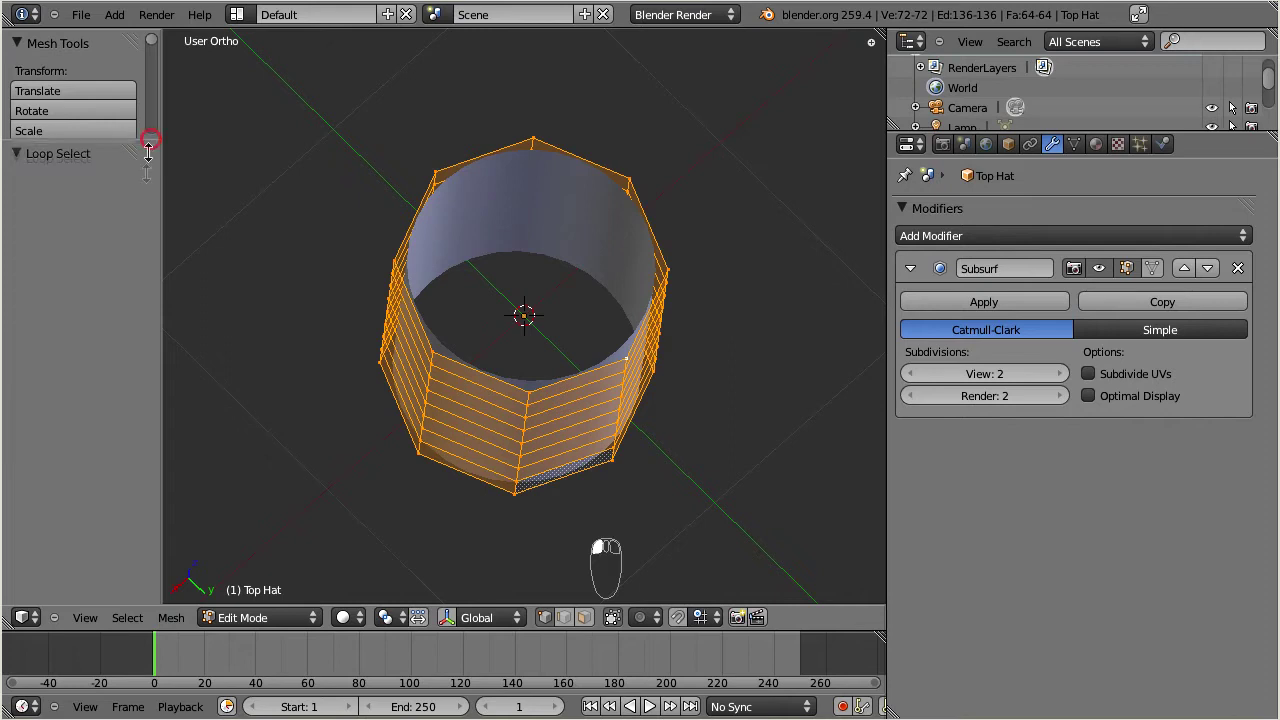
pyautogui.moveTo(149, 139)
pyautogui.mouseDown()
pyautogui.moveTo(152, 640)
pyautogui.moveTo(163, 515)
pyautogui.mouseUp()
# Step: Set the Top Hat mesh's shading to Flat and view it side-on
pyautogui.click(150, 384)
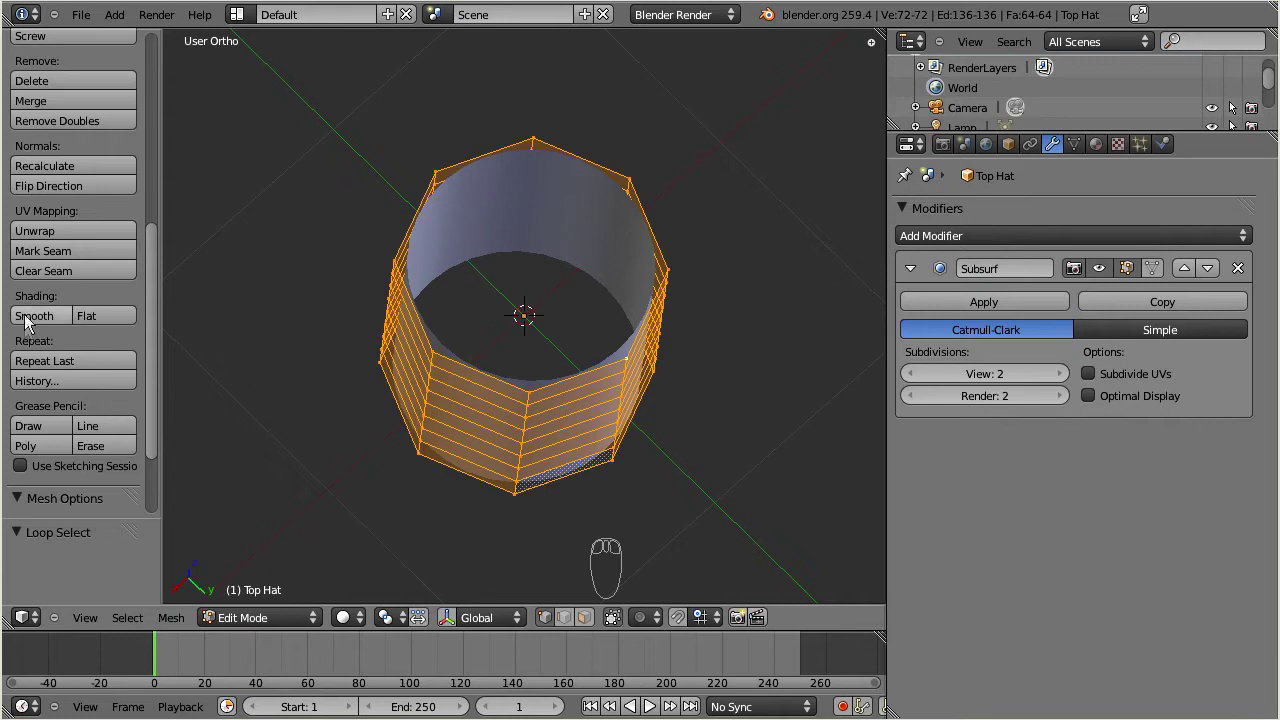
pyautogui.click(99, 315)
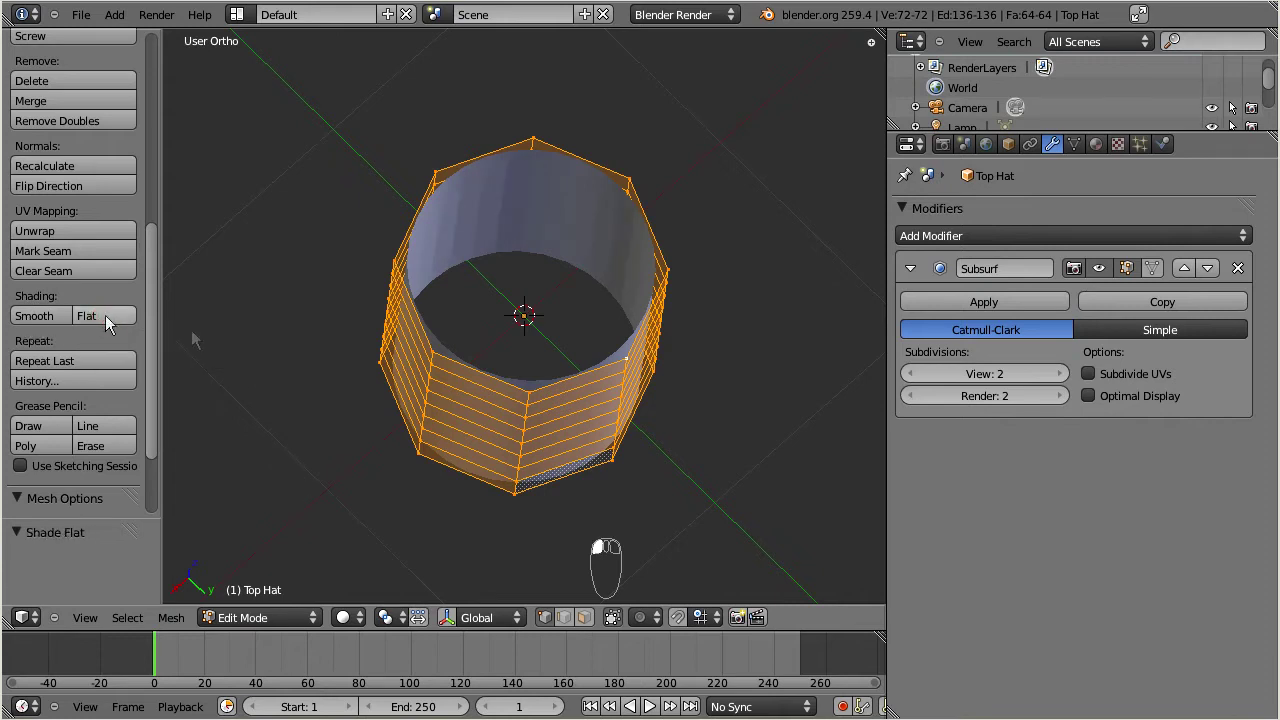
pyautogui.scroll(2, 585, 430)
pyautogui.moveTo(580, 423); pyautogui.dragTo(374, 354, button='middle')
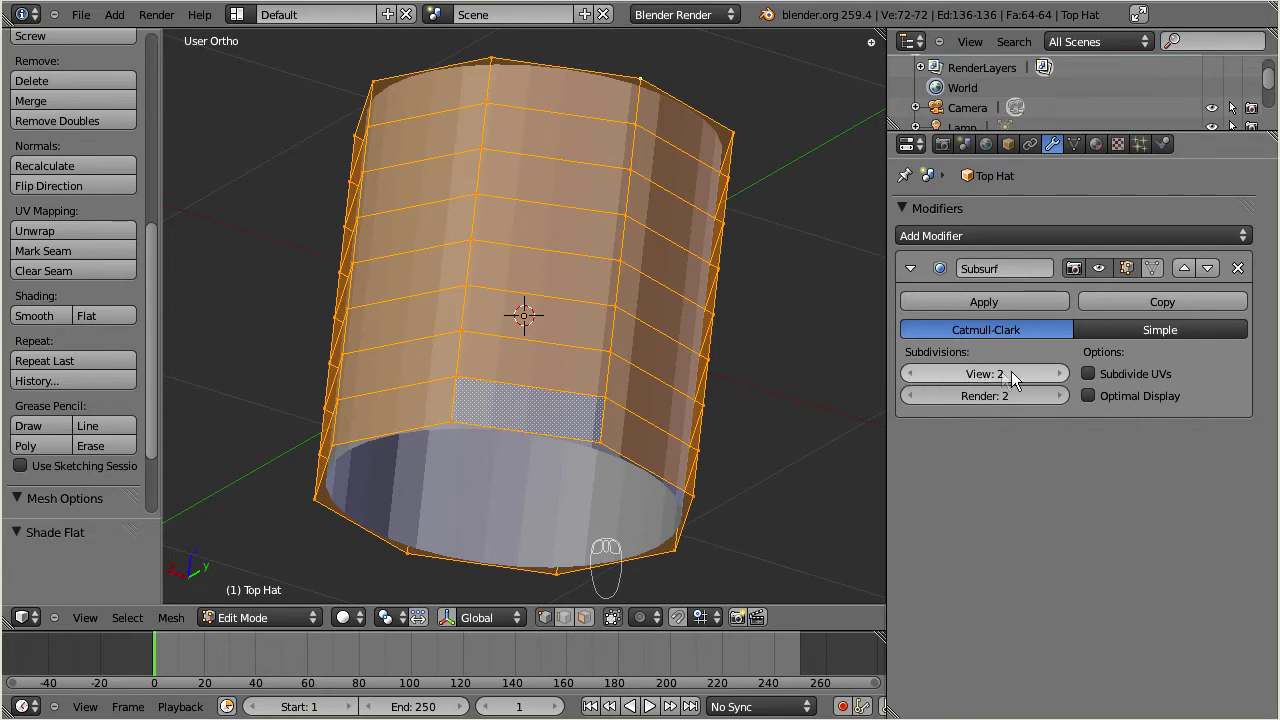
# Step: Drop the Subsurf viewport level to 0, restore it to 2, and view the hat side-on
pyautogui.click(910, 373)
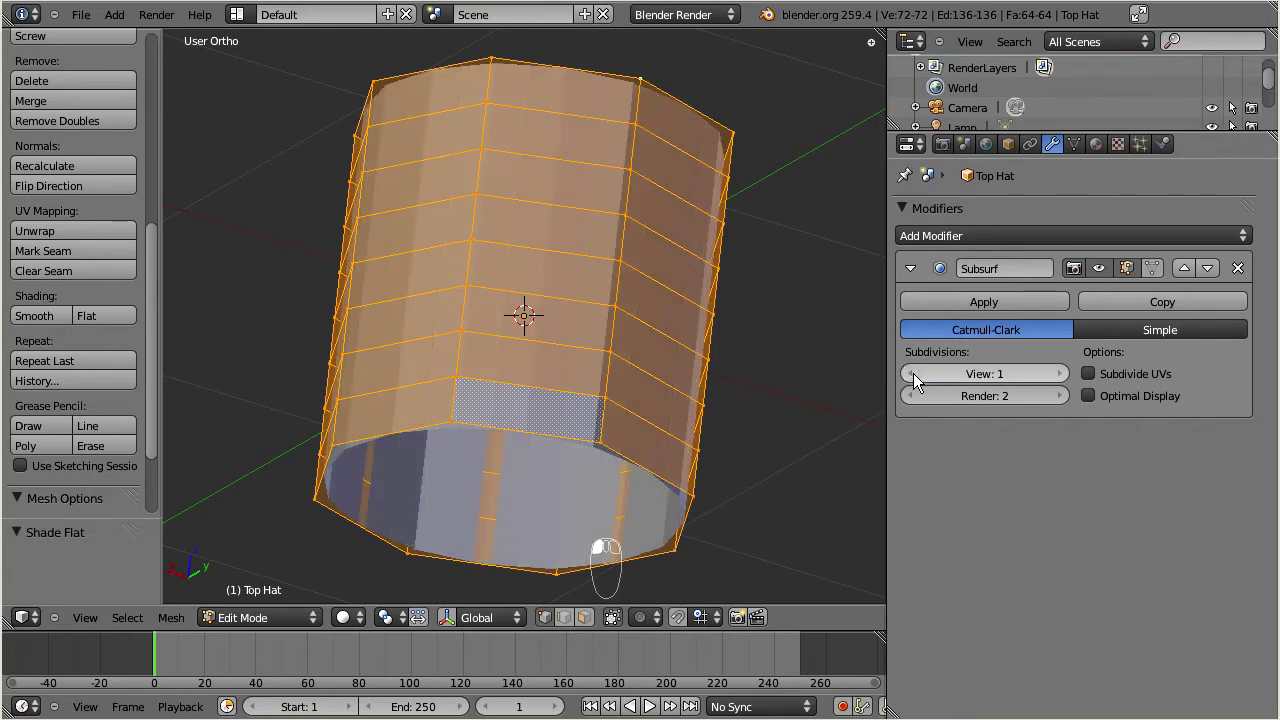
pyautogui.click(913, 373)
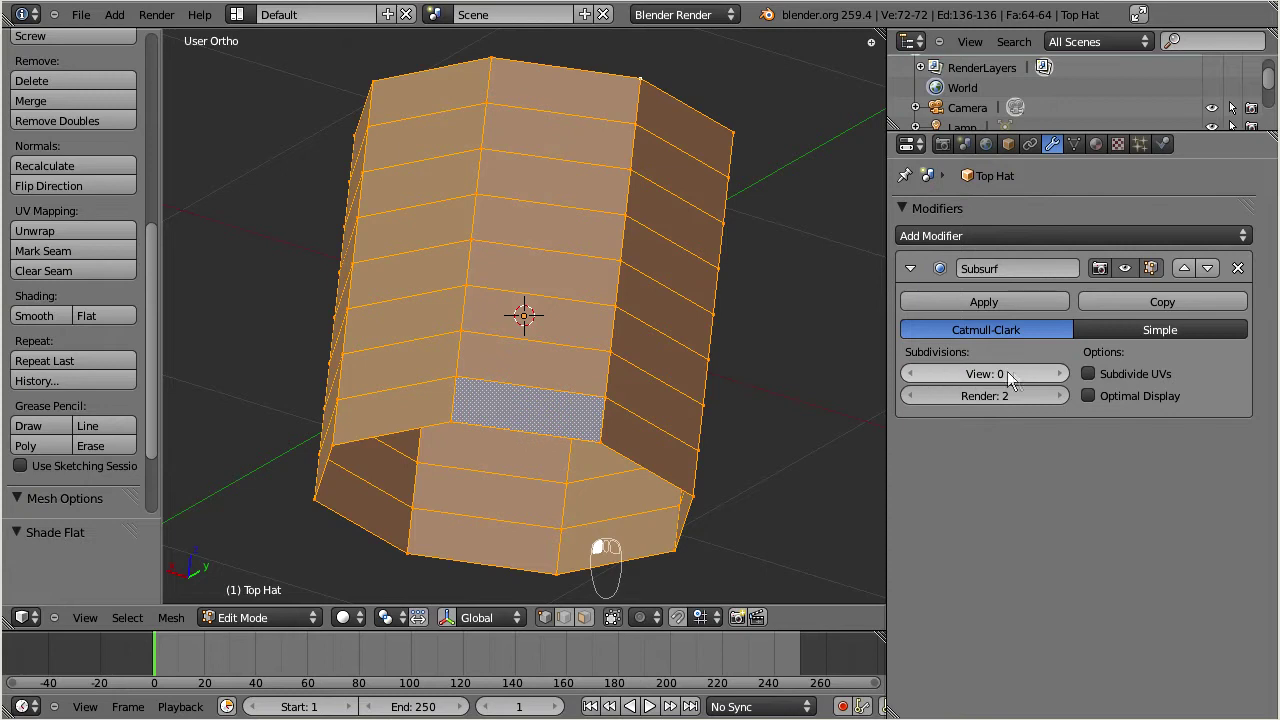
pyautogui.click(1060, 373)
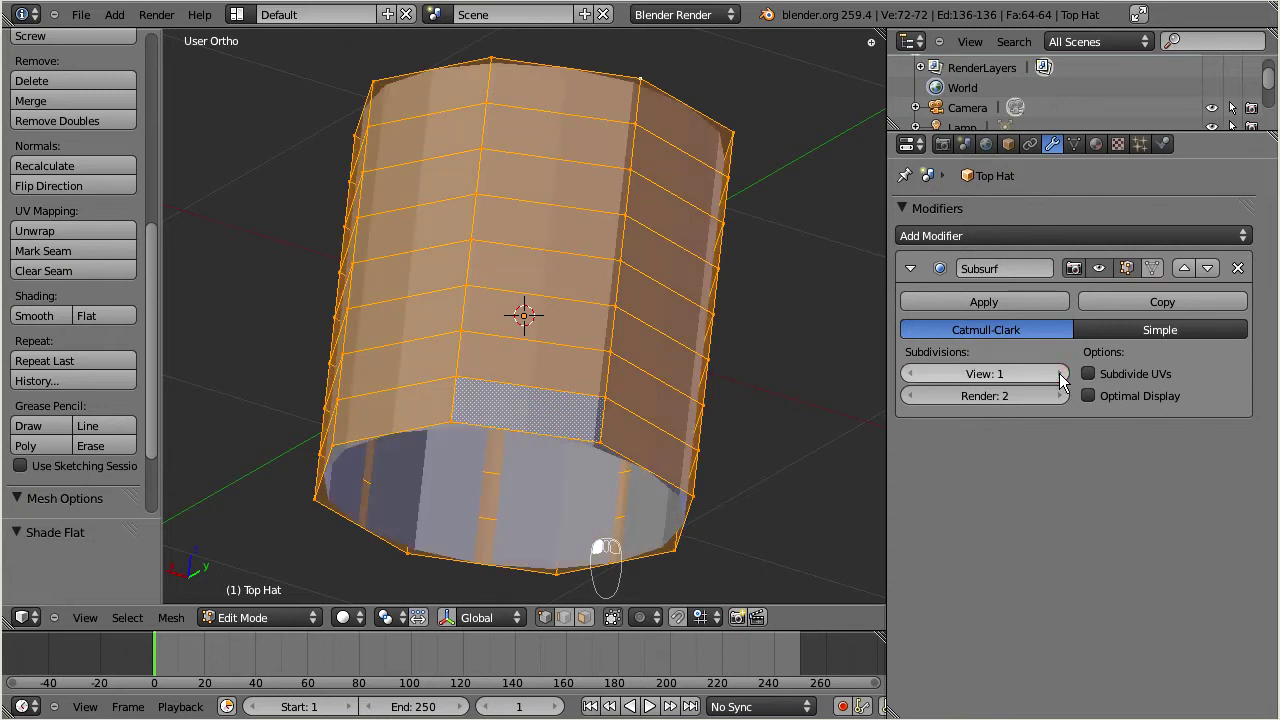
pyautogui.click(1060, 373)
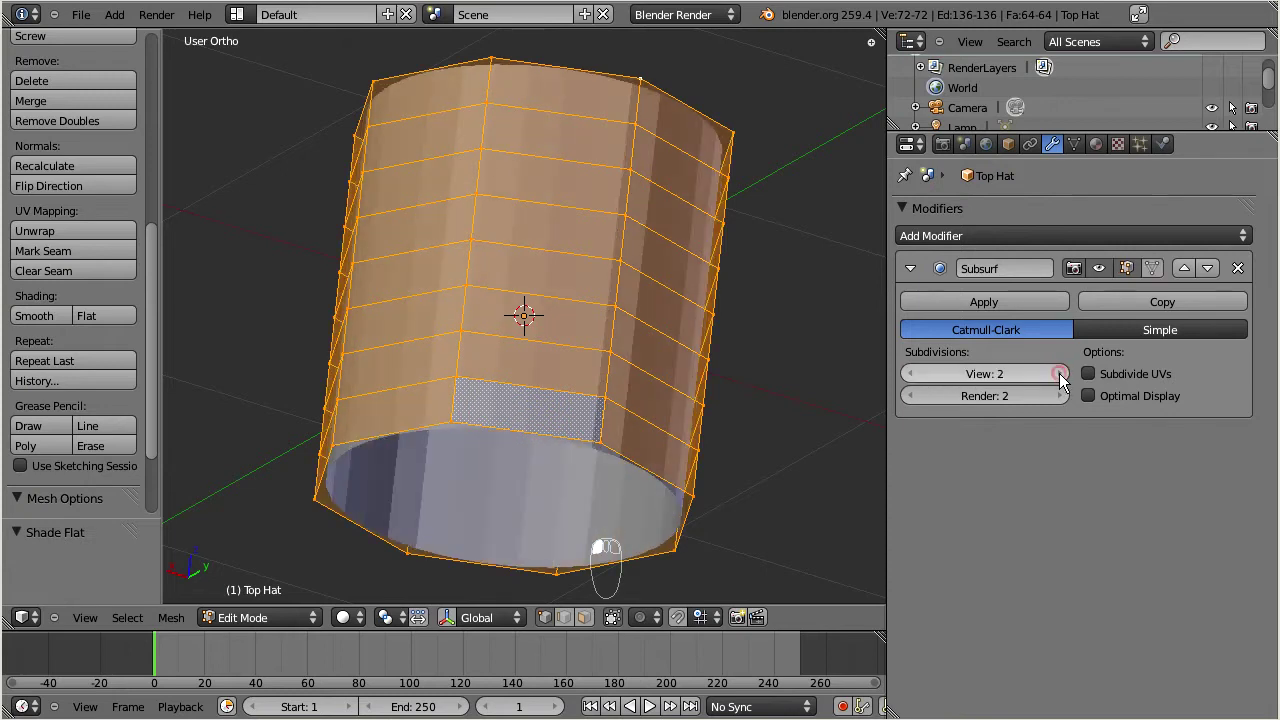
pyautogui.moveTo(457, 374); pyautogui.dragTo(497, 387, button='middle')
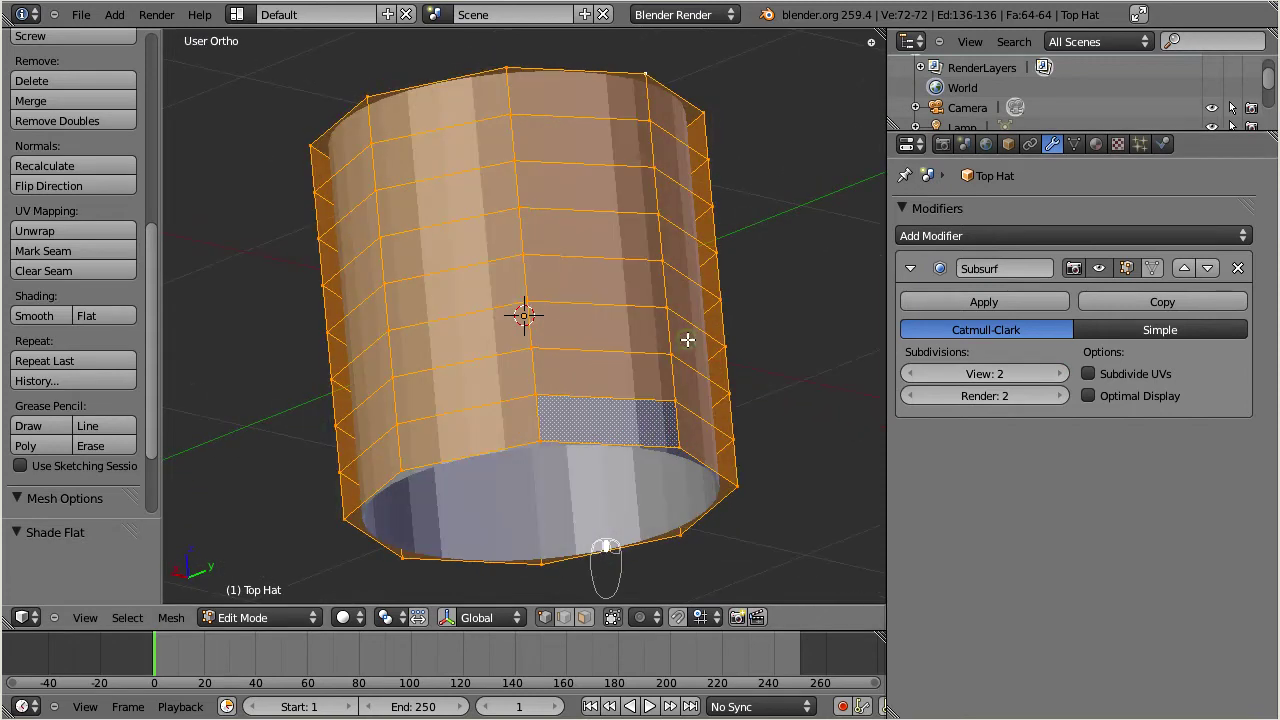
pyautogui.moveTo(686, 340); pyautogui.dragTo(553, 362, button='middle')
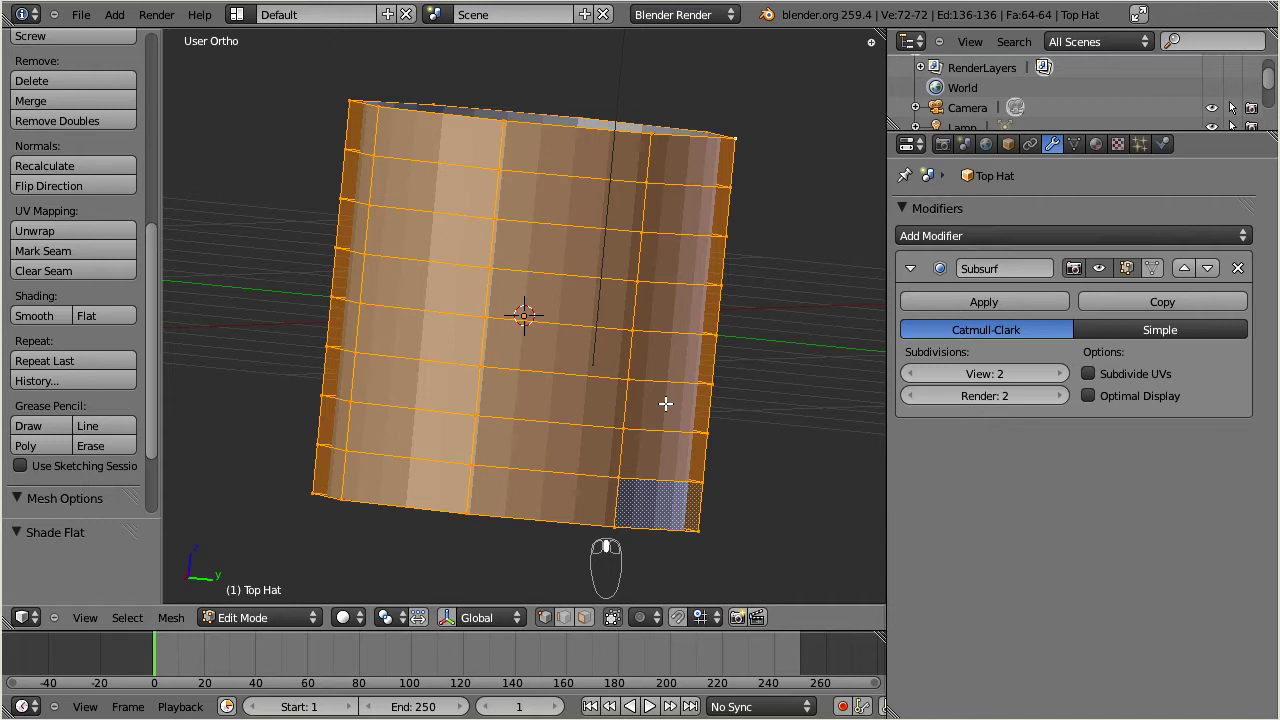
# Step: Select the right-edge vertex and move it along X
pyautogui.rightClick(716, 336)
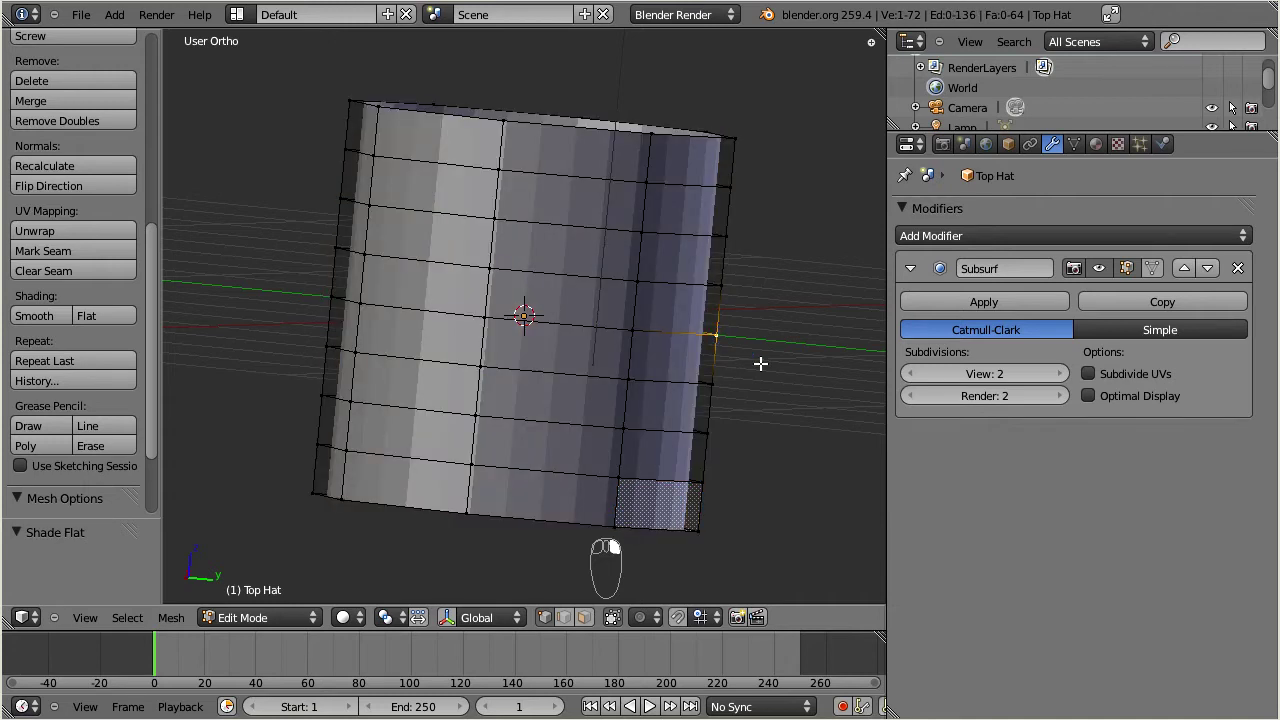
pyautogui.press('g')
pyautogui.press('x')
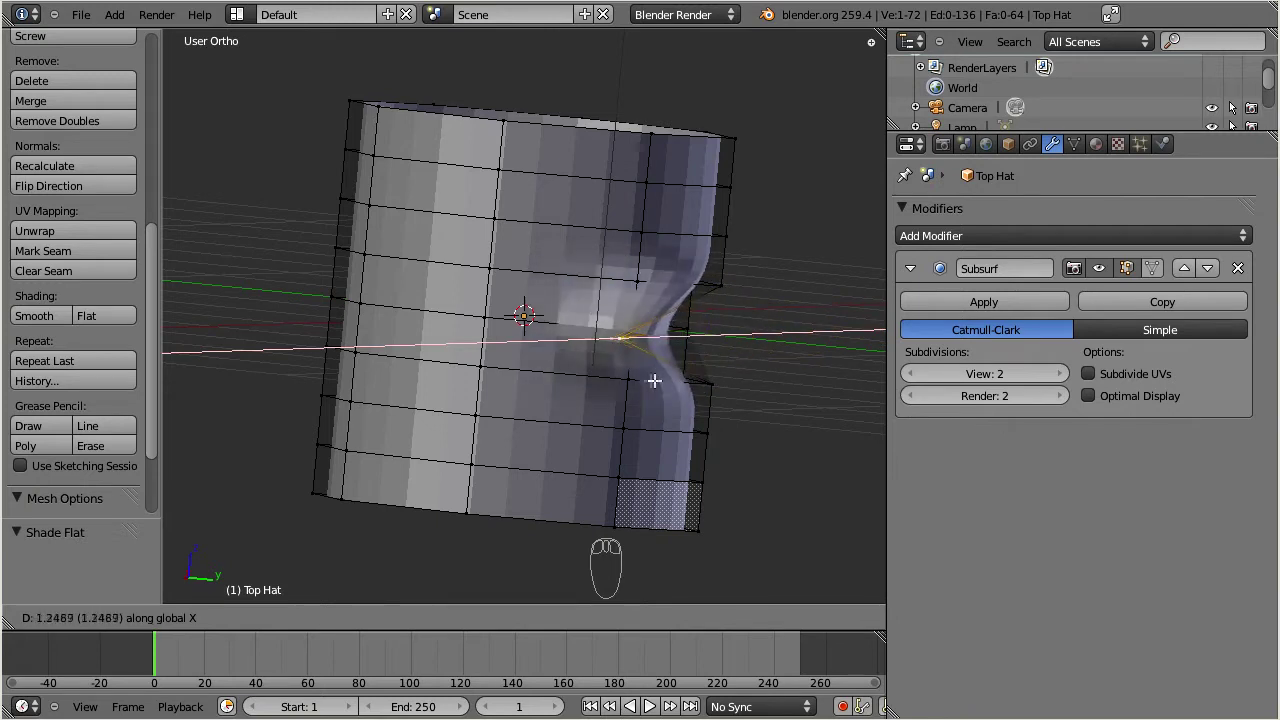
pyautogui.click(720, 387)
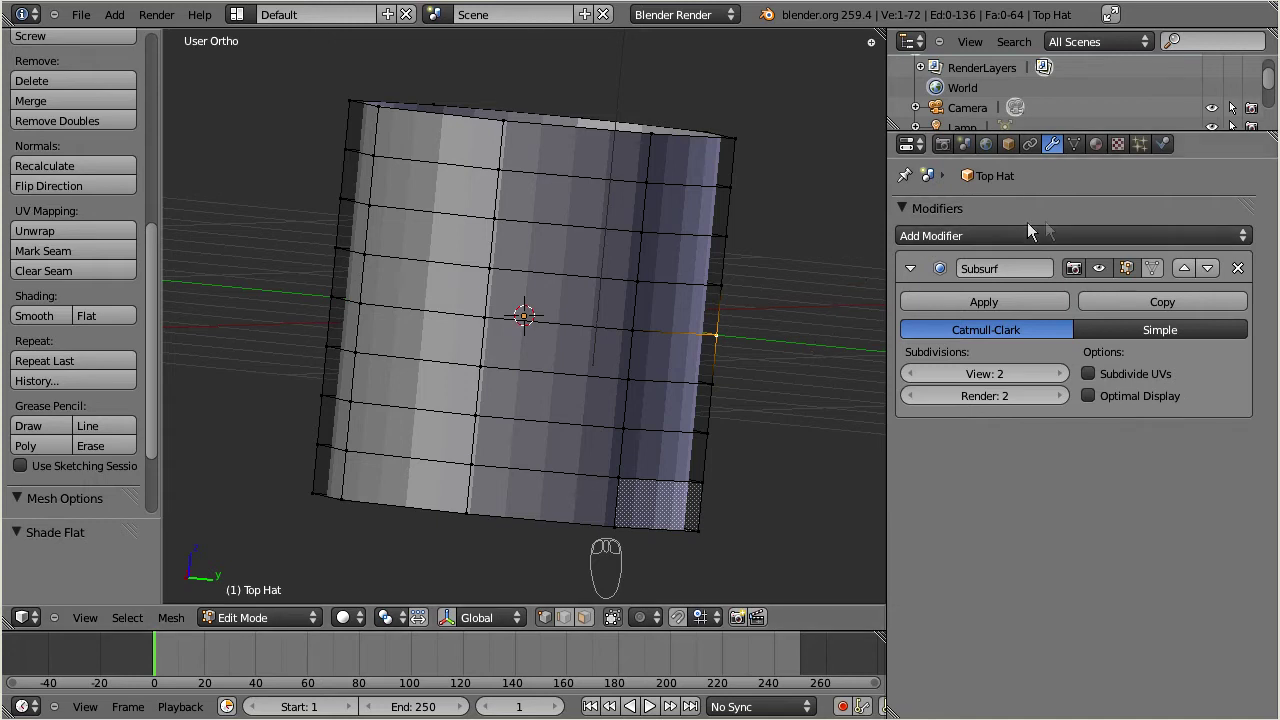
# Step: Enable Subsurf on the edit cage and move the vertex back out along X
pyautogui.click(1151, 269)
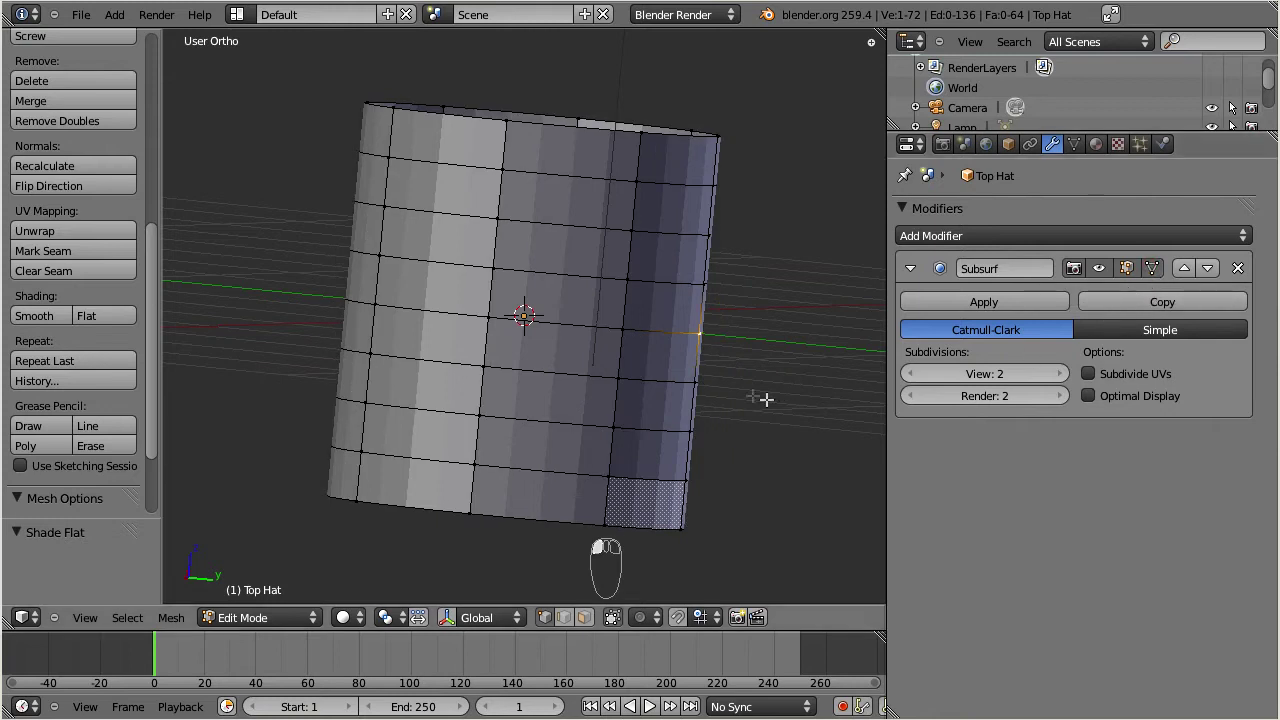
pyautogui.press('g')
pyautogui.press('g')
pyautogui.press('x')
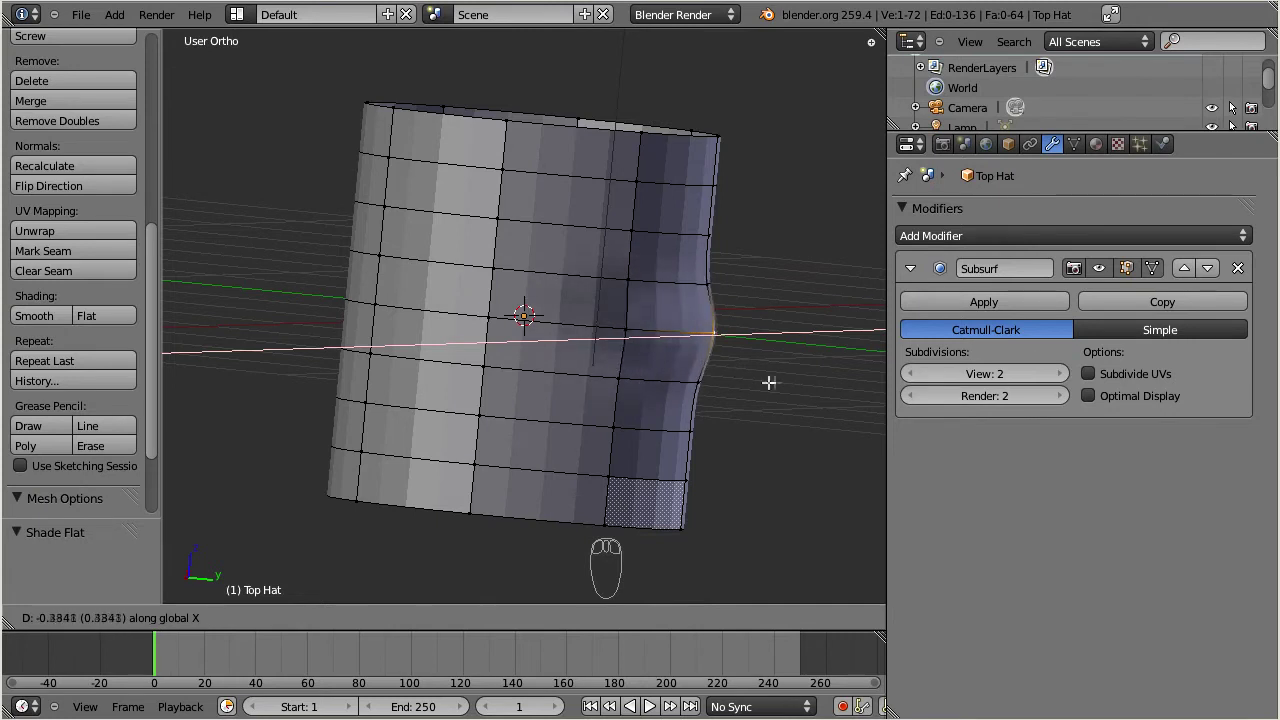
pyautogui.click(792, 388)
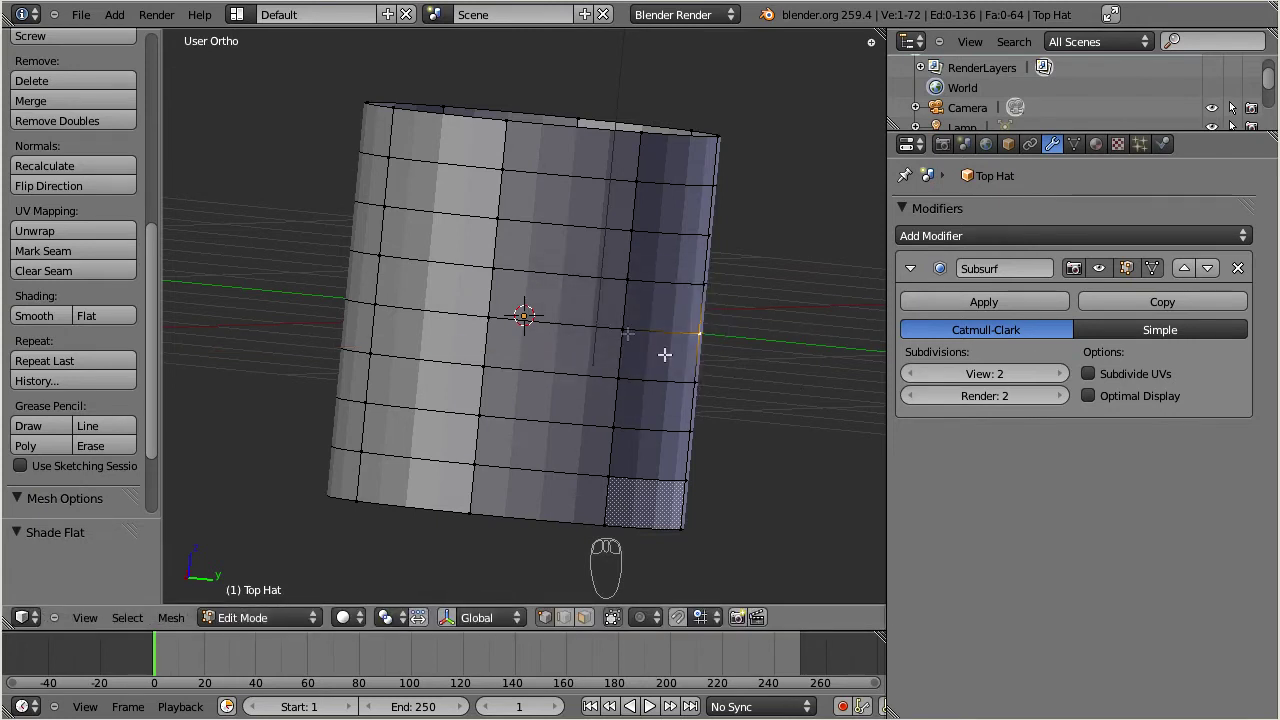
# Step: In front view, deselect all and box-select the top row of rim vertices
pyautogui.scroll(-1, 566, 310)
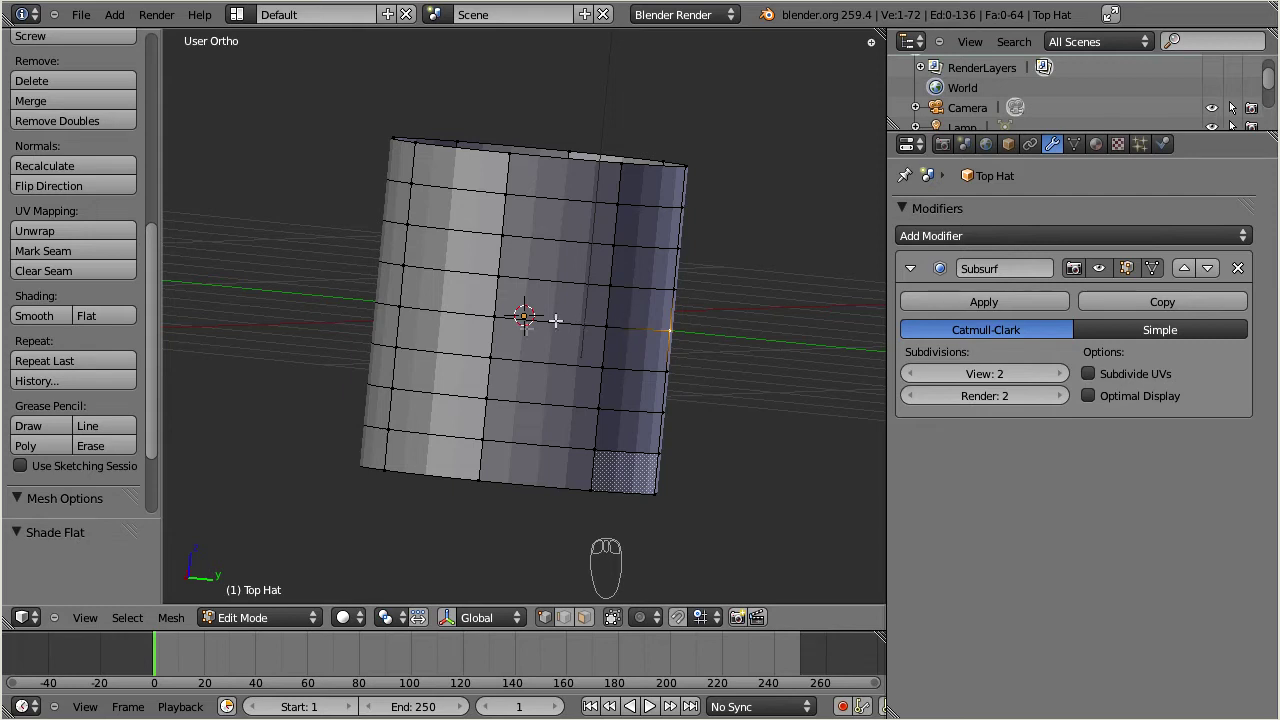
pyautogui.click(88, 616)
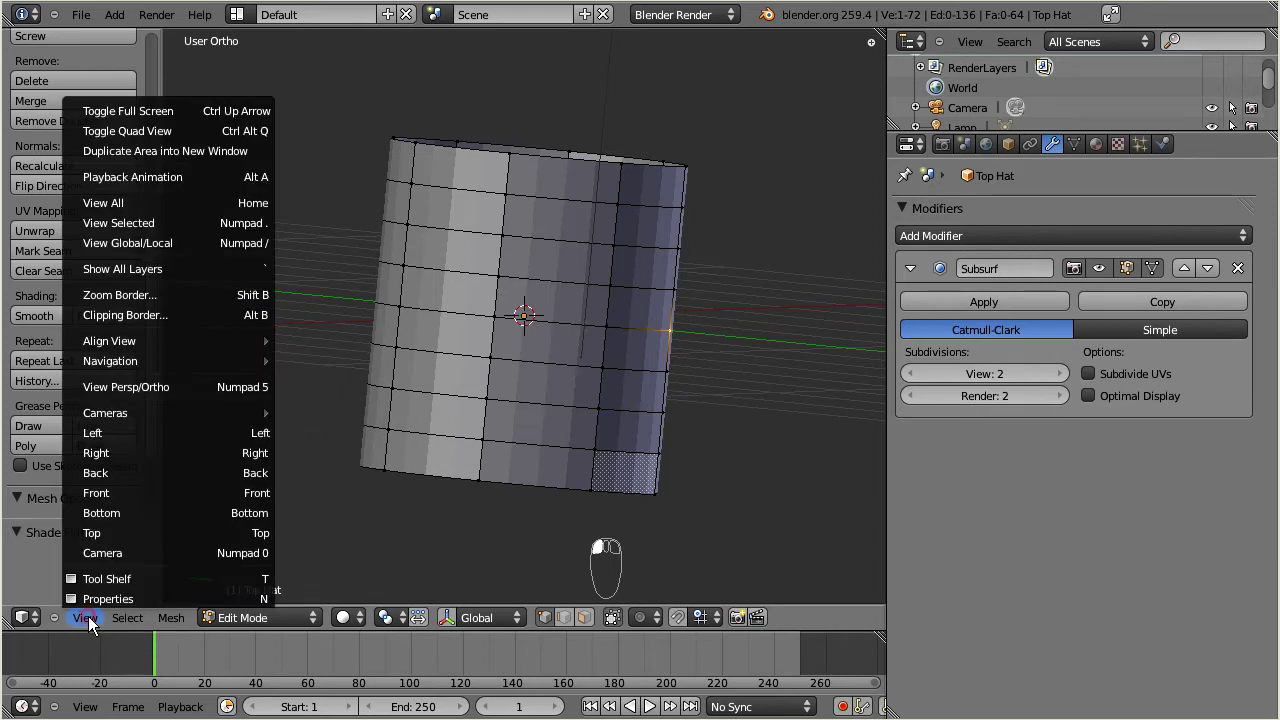
pyautogui.click(152, 492)
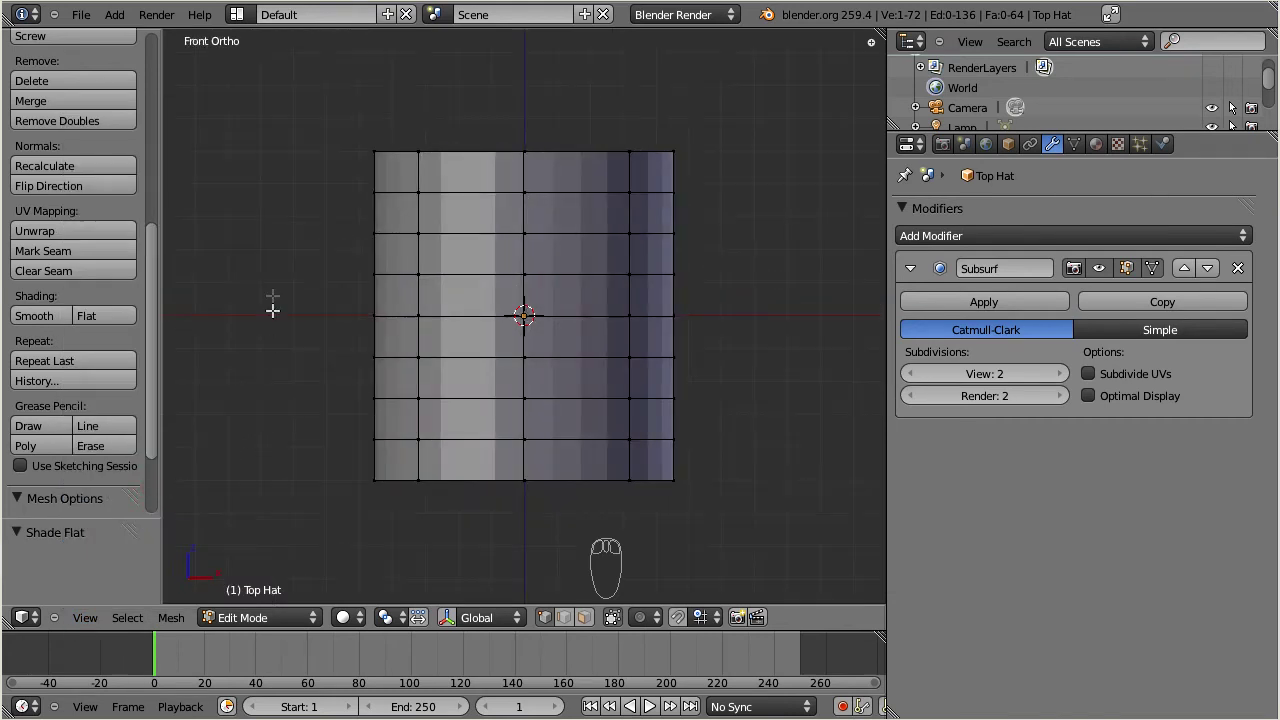
pyautogui.press('KP_1')
pyautogui.press('a')
pyautogui.press('a')
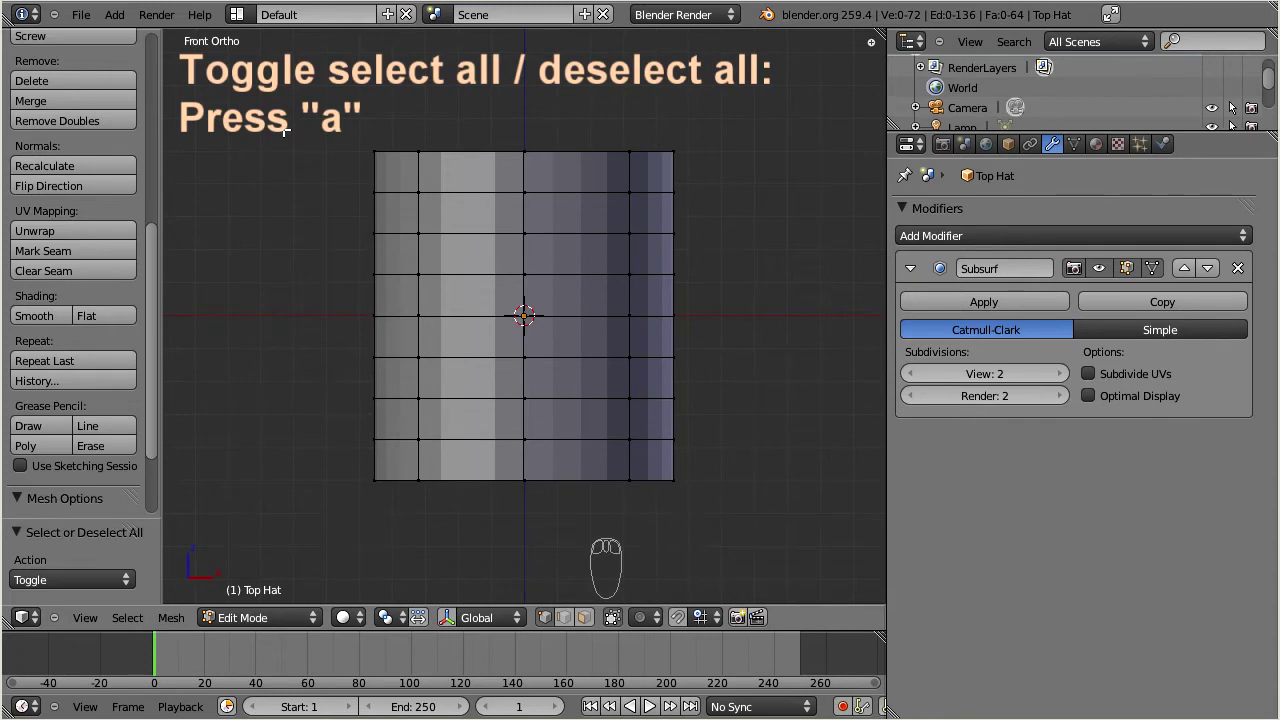
pyautogui.press('b')
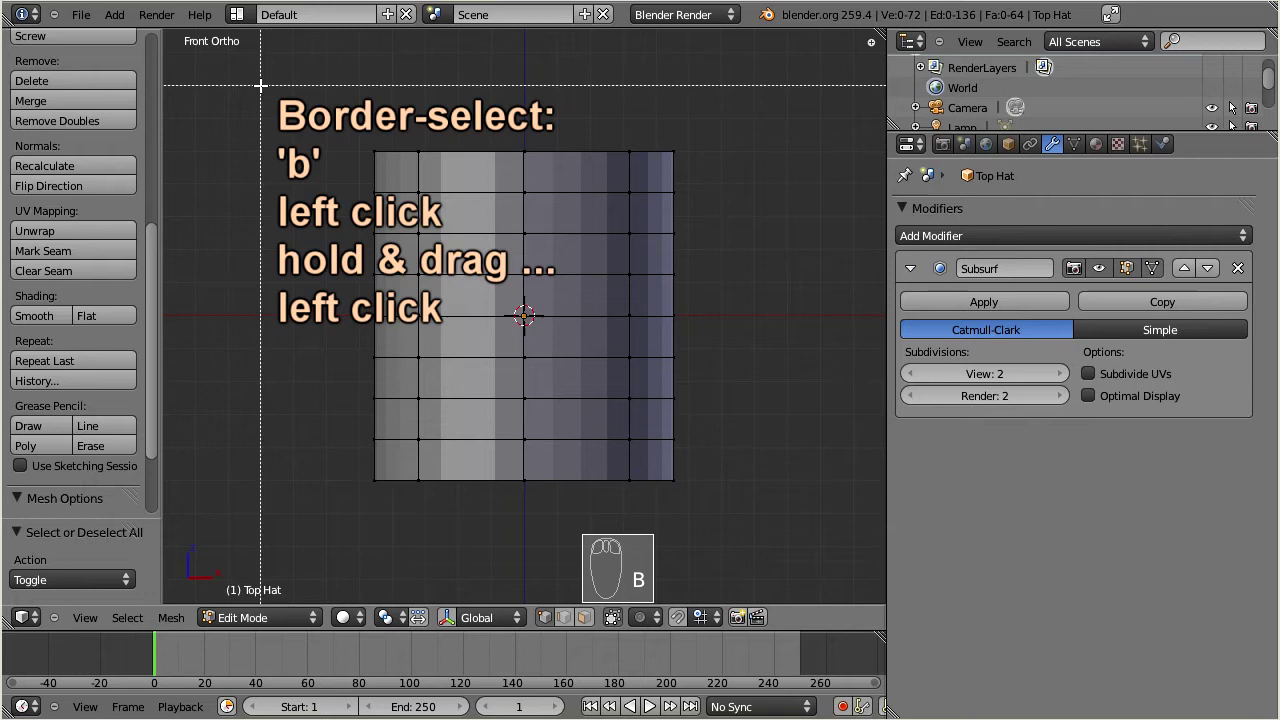
pyautogui.moveTo(260, 86); pyautogui.dragTo(787, 180)
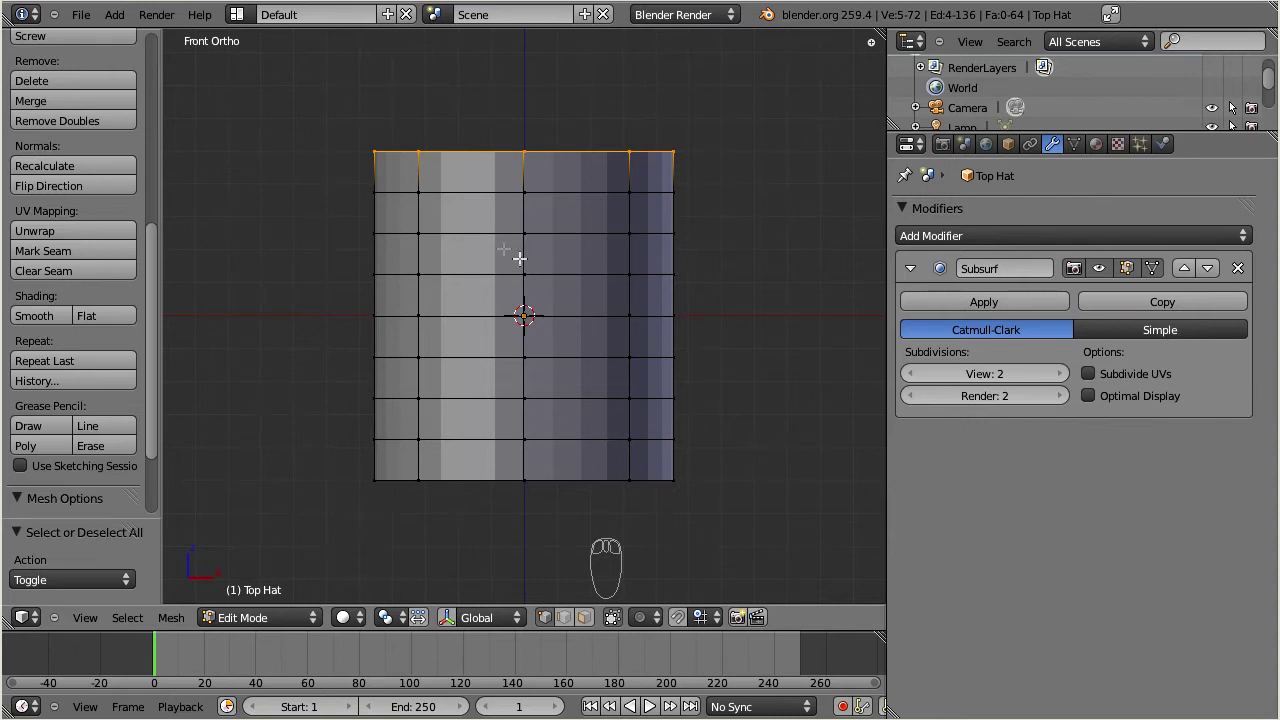
pyautogui.moveTo(497, 241); pyautogui.dragTo(528, 277, button='middle')
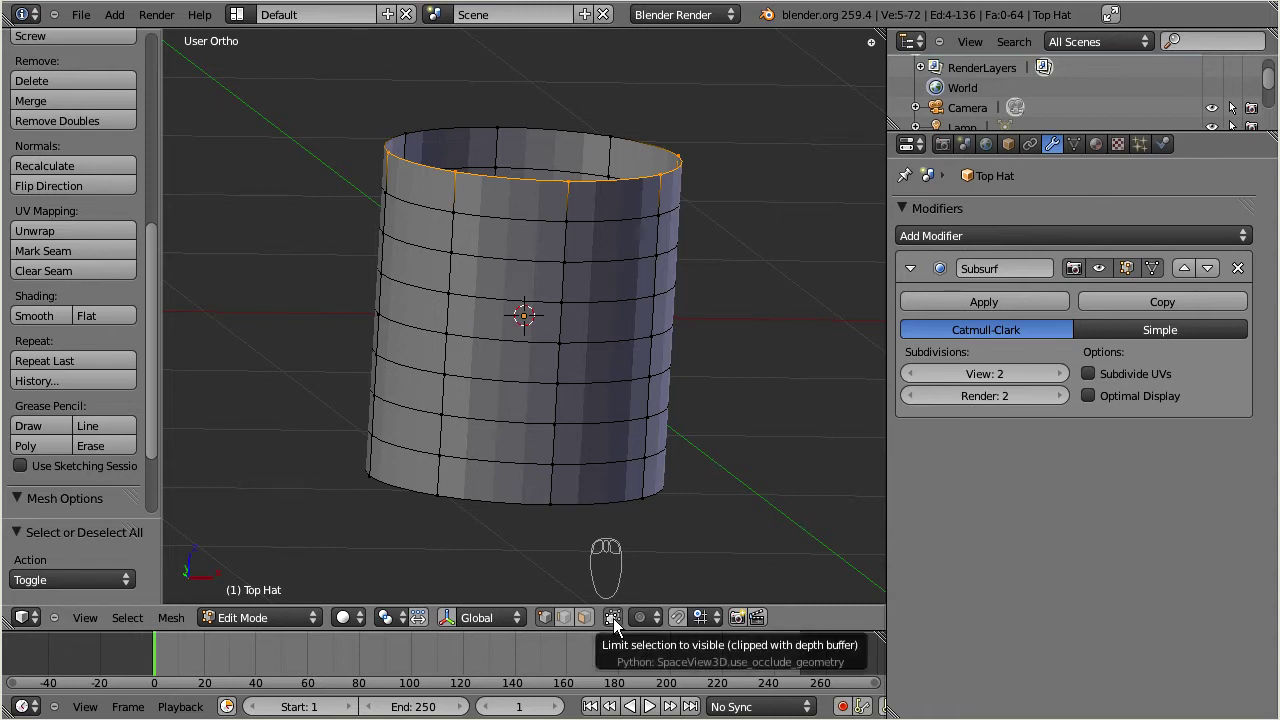
# Step: Allow selecting hidden vertices and box-select the entire top rim
pyautogui.click(613, 618)
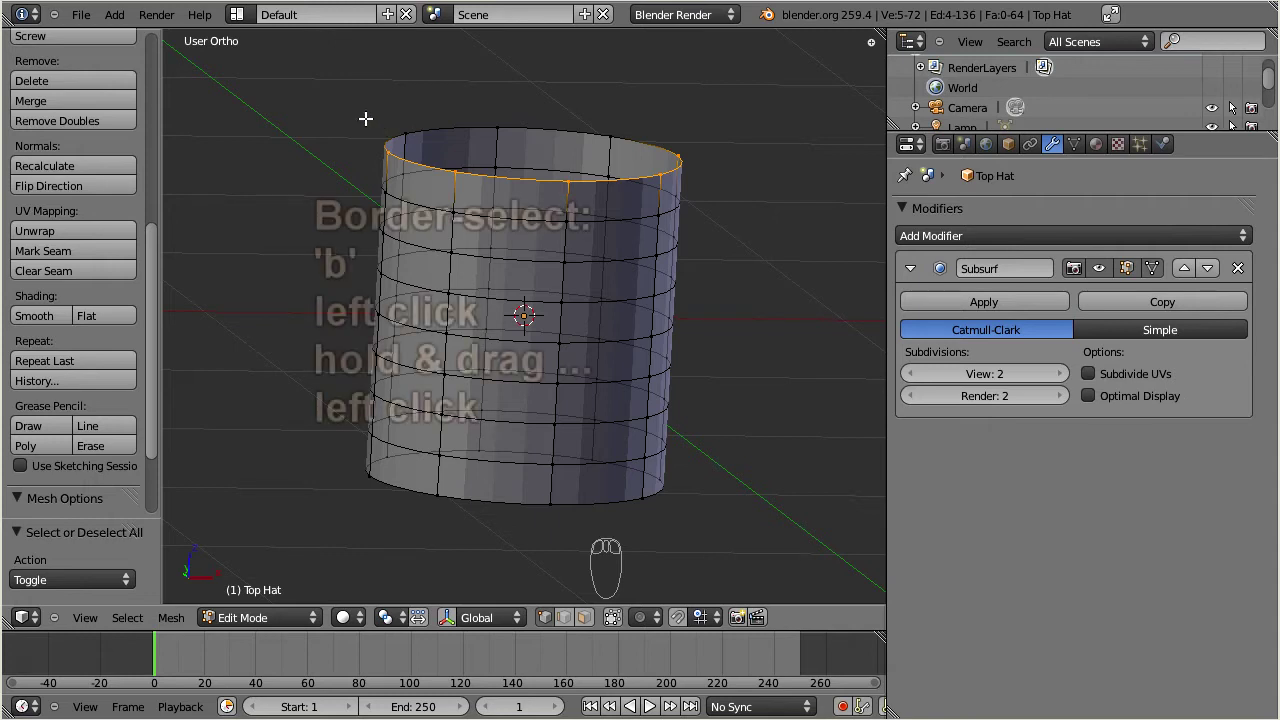
pyautogui.press('b')
pyautogui.press('b')
pyautogui.moveTo(313, 93); pyautogui.dragTo(698, 157)
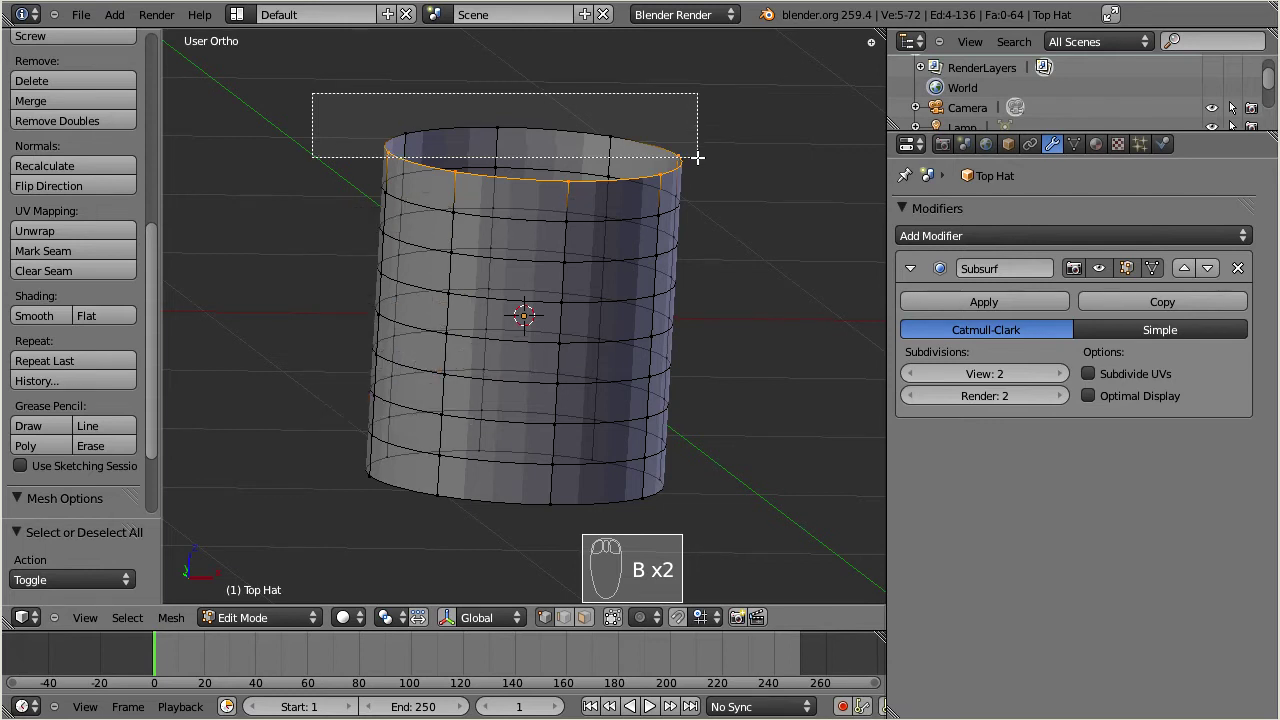
pyautogui.moveTo(698, 157); pyautogui.dragTo(698, 157)
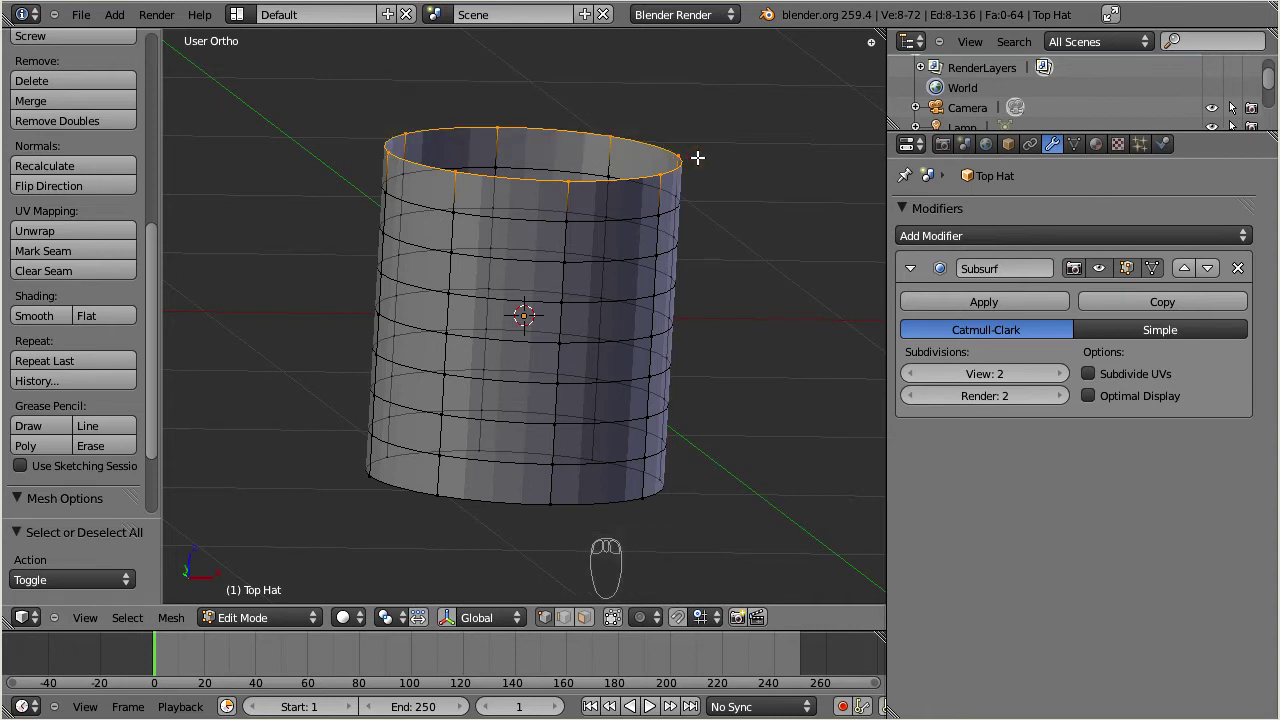
# Step: Scale the top ring to 0, collapsing it to a single point
pyautogui.press('s')
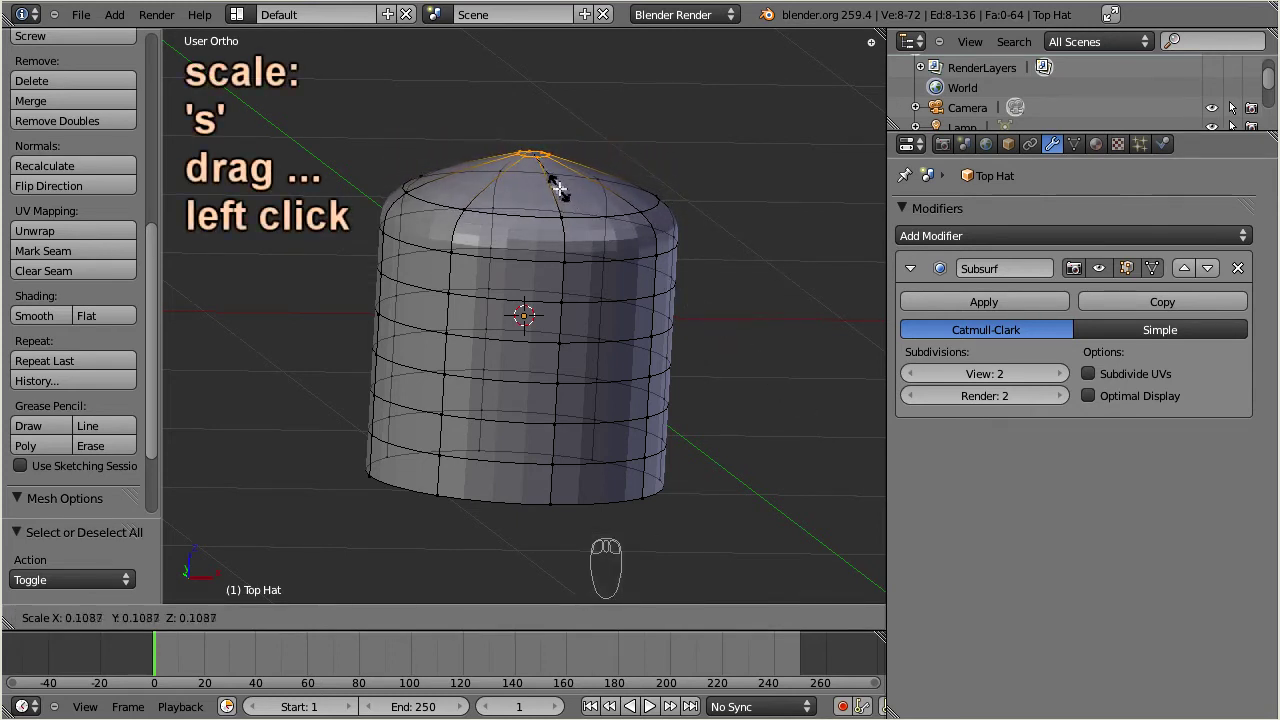
pyautogui.press('0')
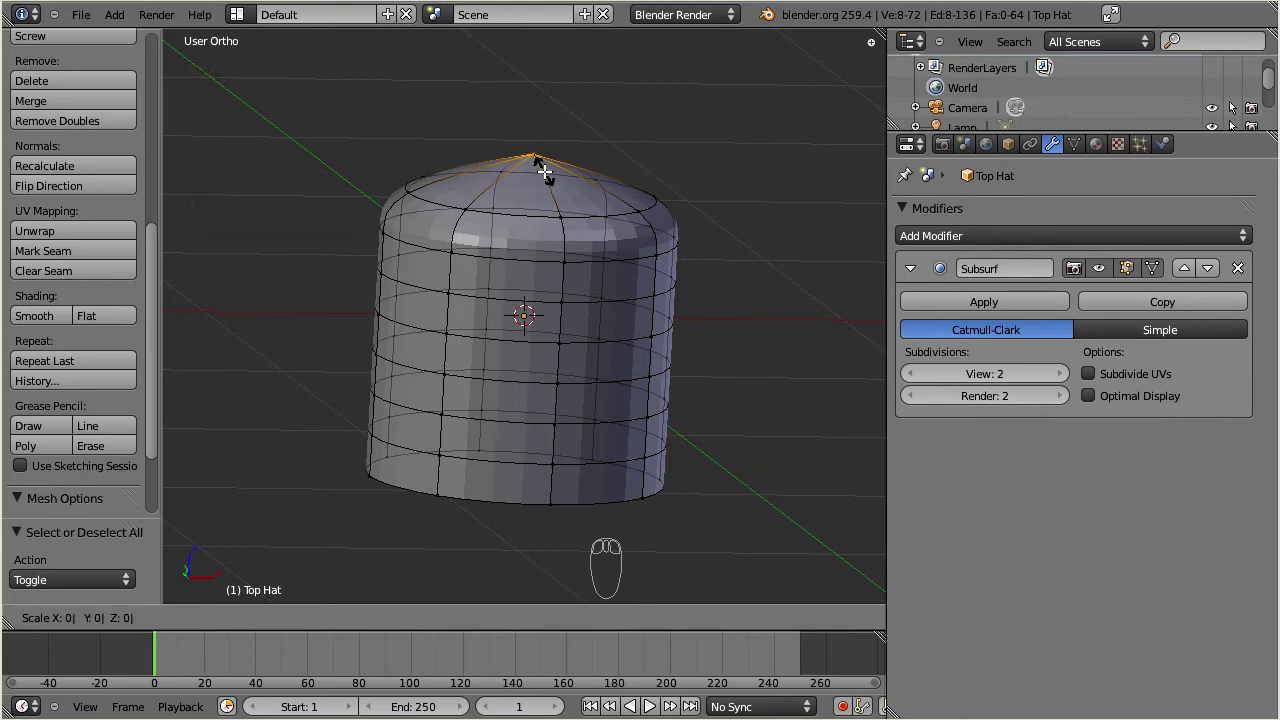
pyautogui.press('Return')
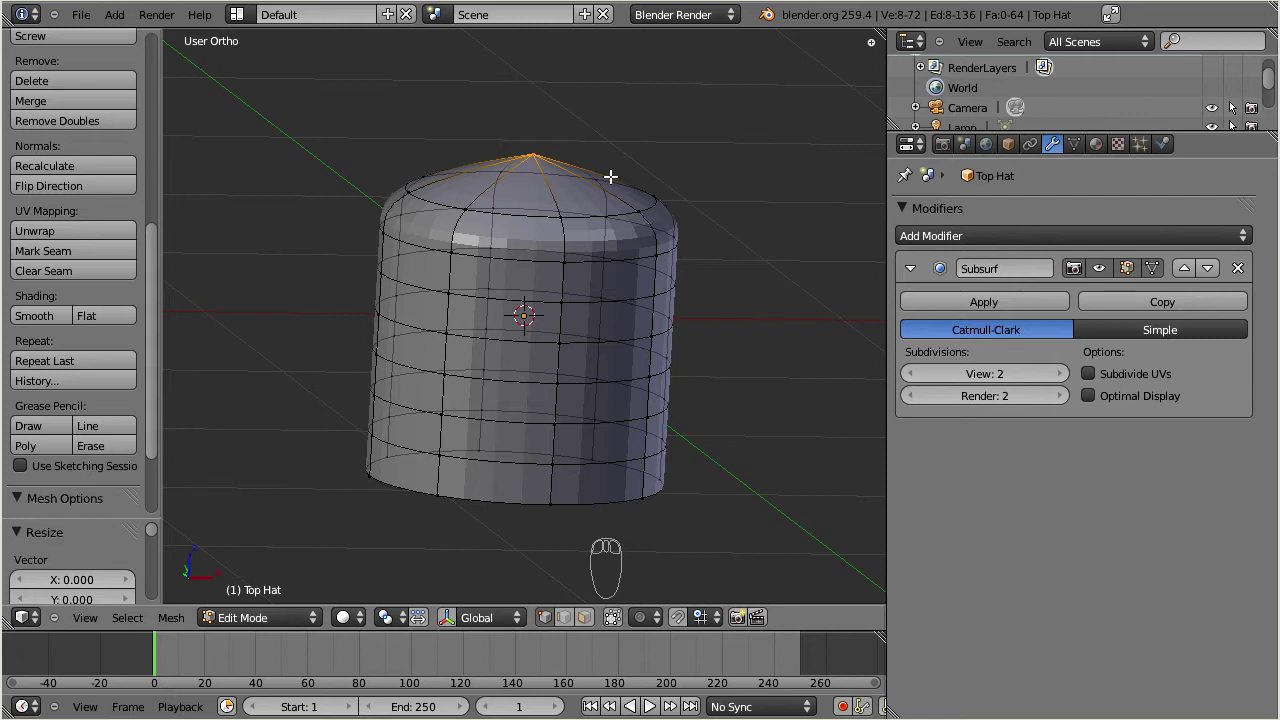
# Step: In front view, move the top point down along Z to give a flat crown
pyautogui.press('KP_1')
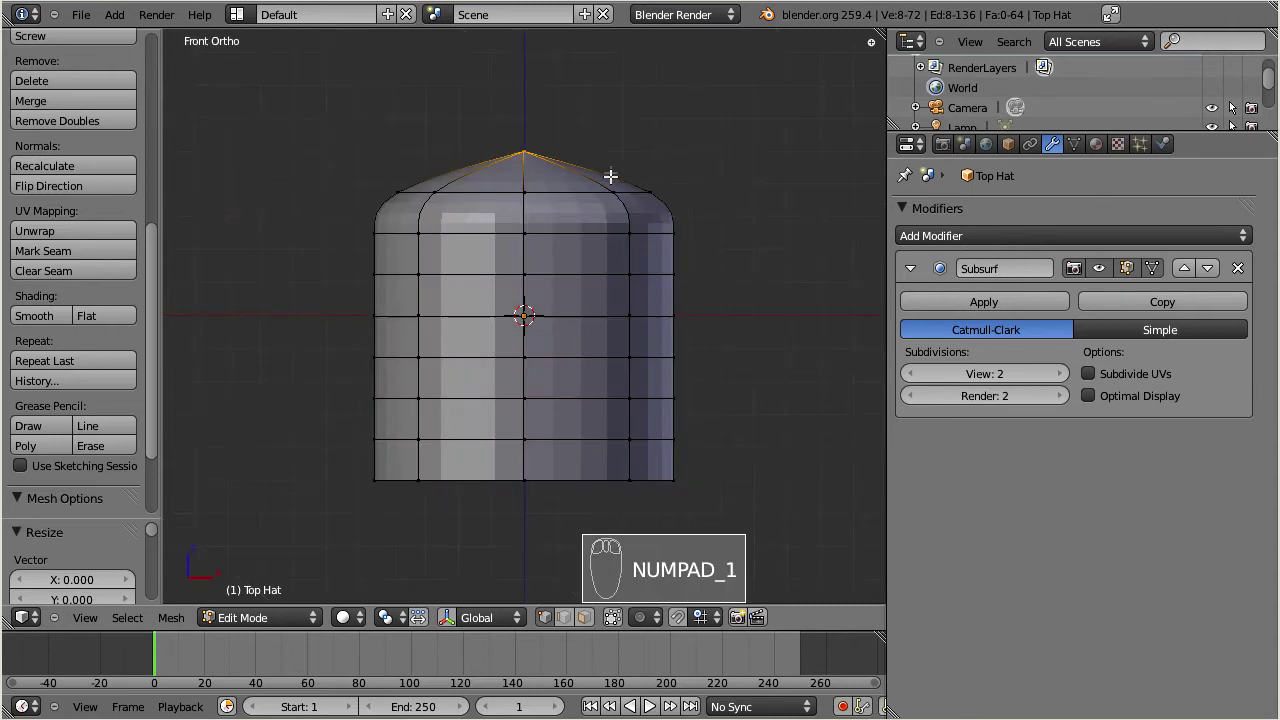
pyautogui.press('g')
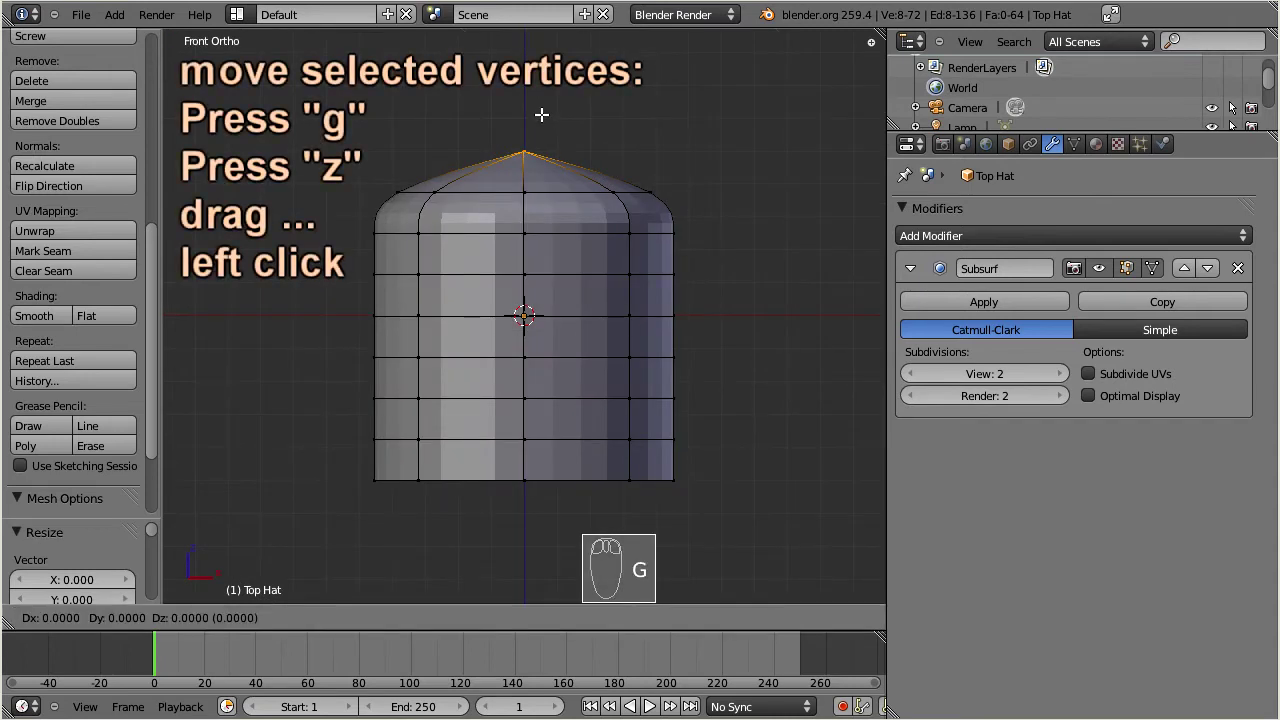
pyautogui.press('y')
pyautogui.press('z')
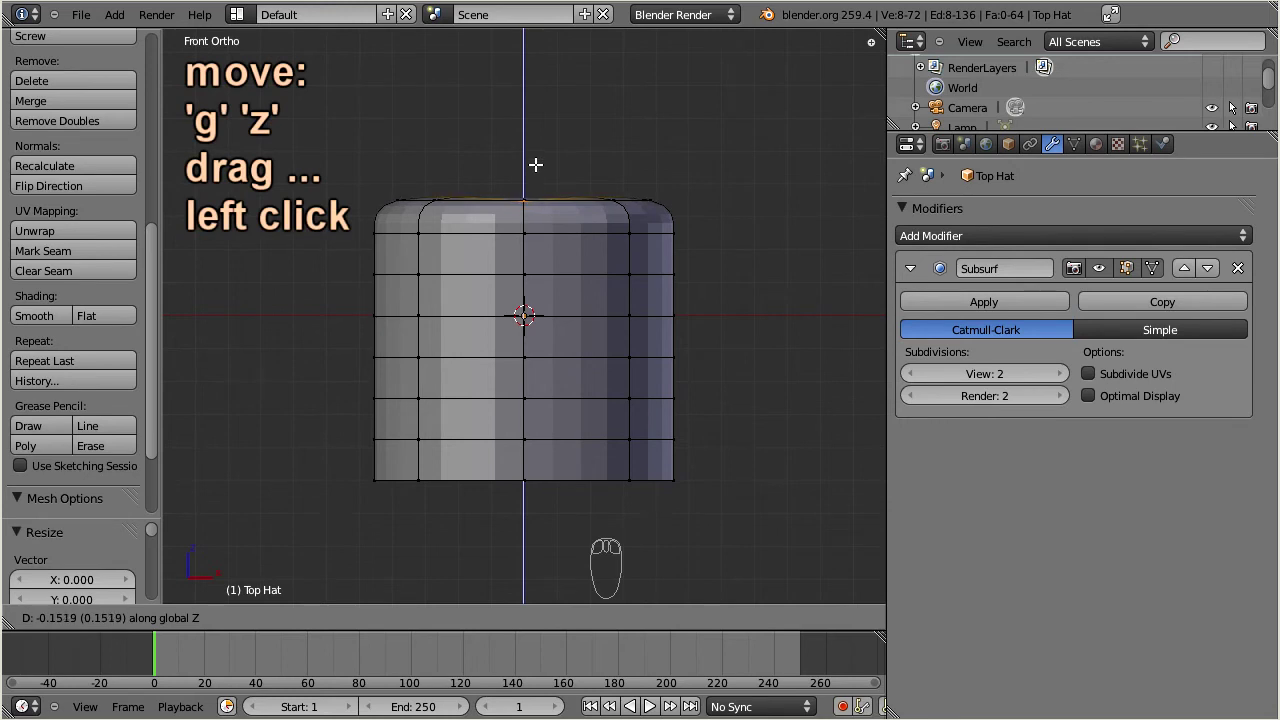
pyautogui.click(535, 163)
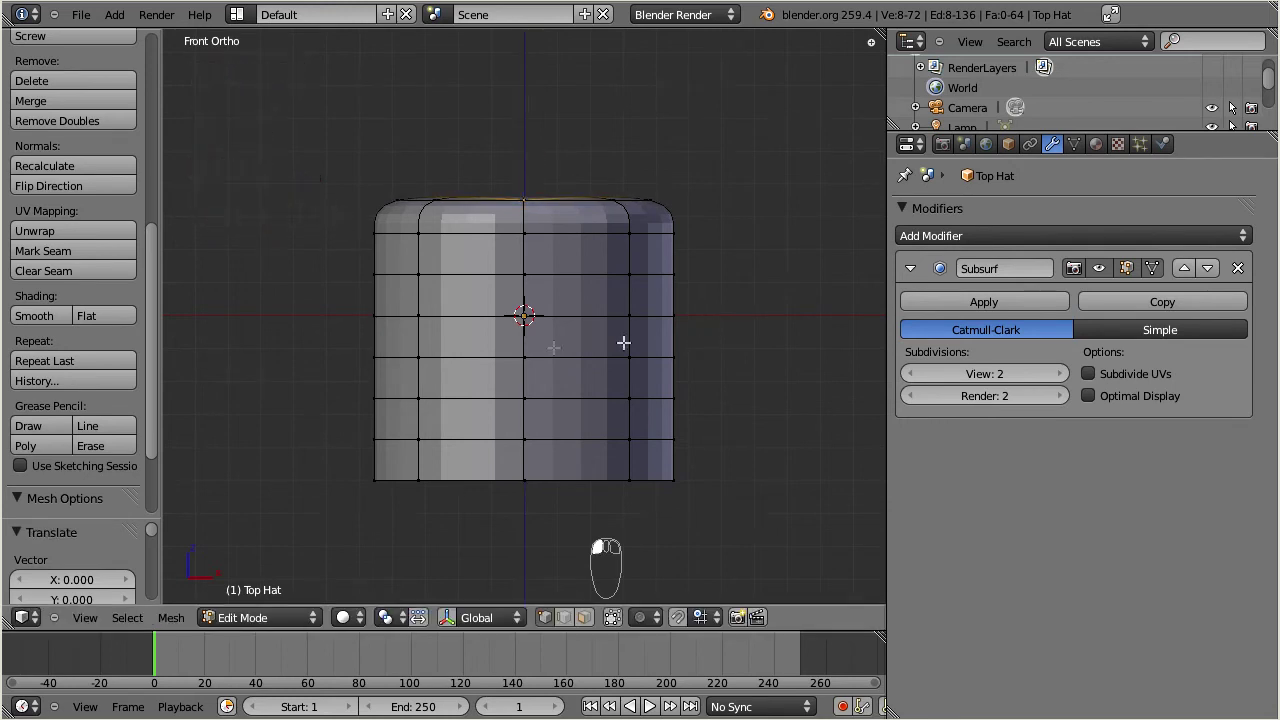
pyautogui.scroll(-1, 549, 346)
pyautogui.moveTo(549, 346); pyautogui.dragTo(595, 385, button='middle')
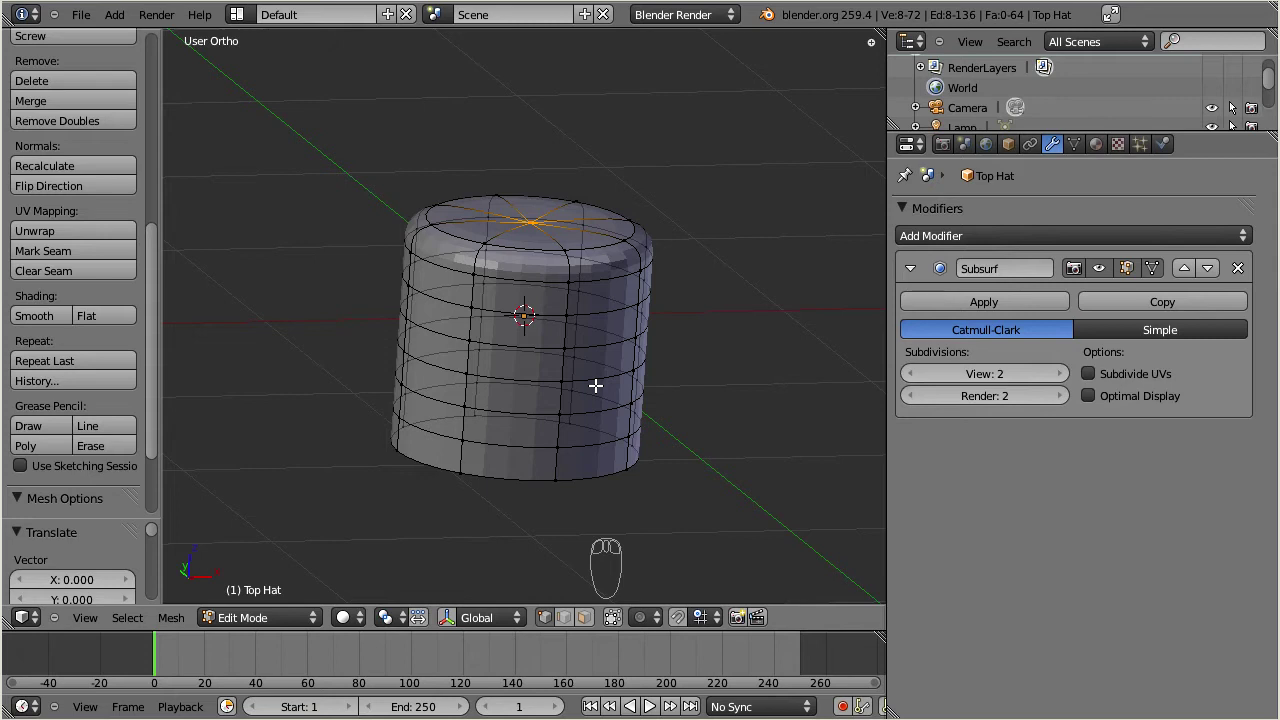
# Step: Box-select the cylinder's bottom vertex ring in front view
pyautogui.press('KP_1')
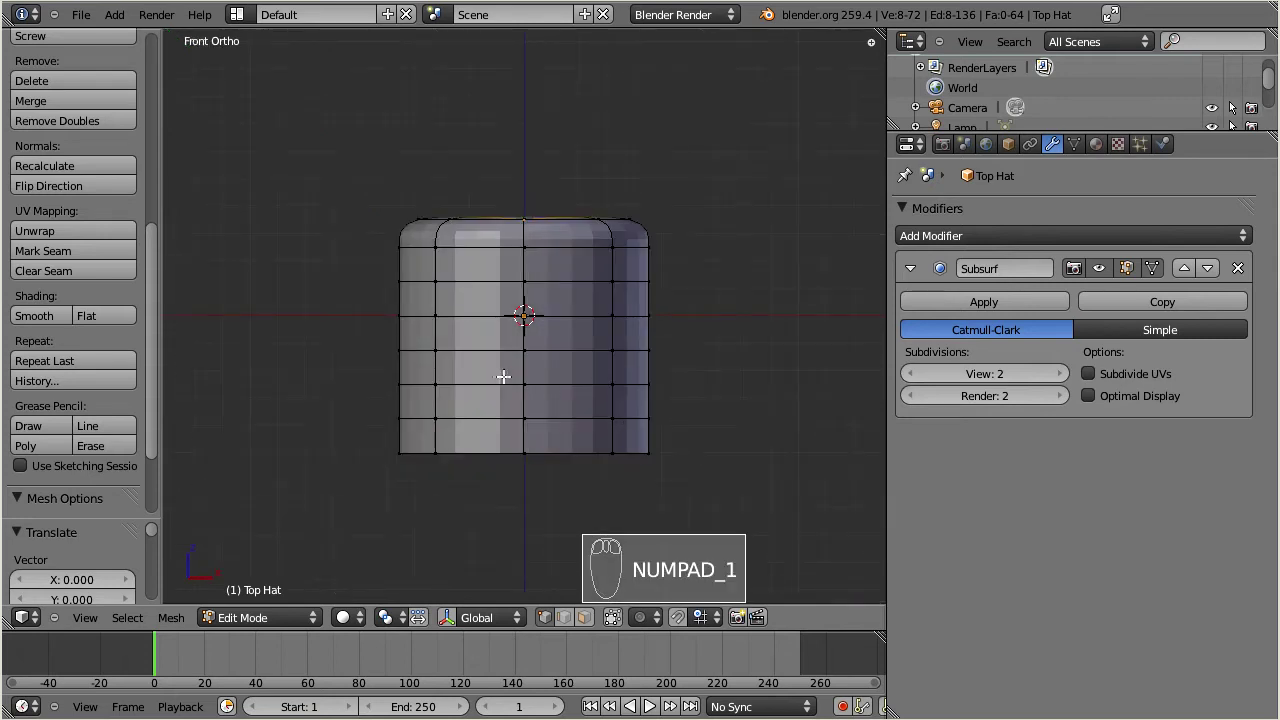
pyautogui.press('a')
pyautogui.press('a')
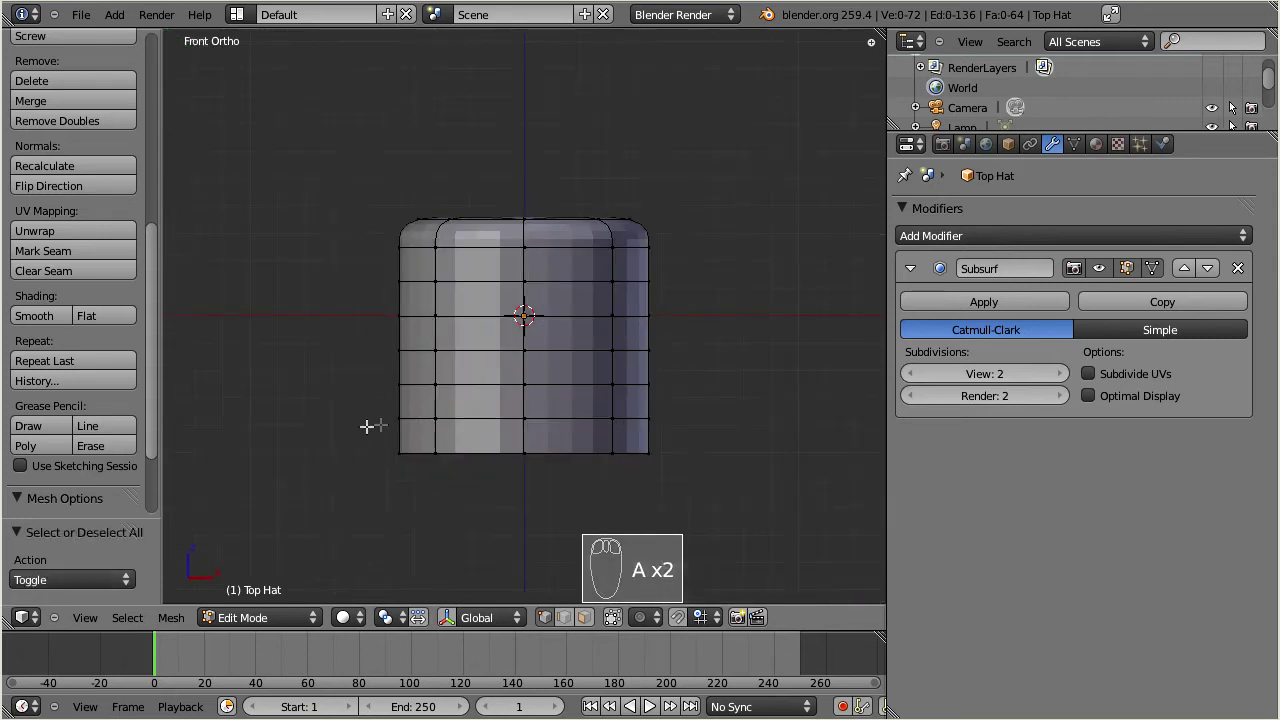
pyautogui.press('b')
pyautogui.moveTo(323, 431); pyautogui.dragTo(774, 481)
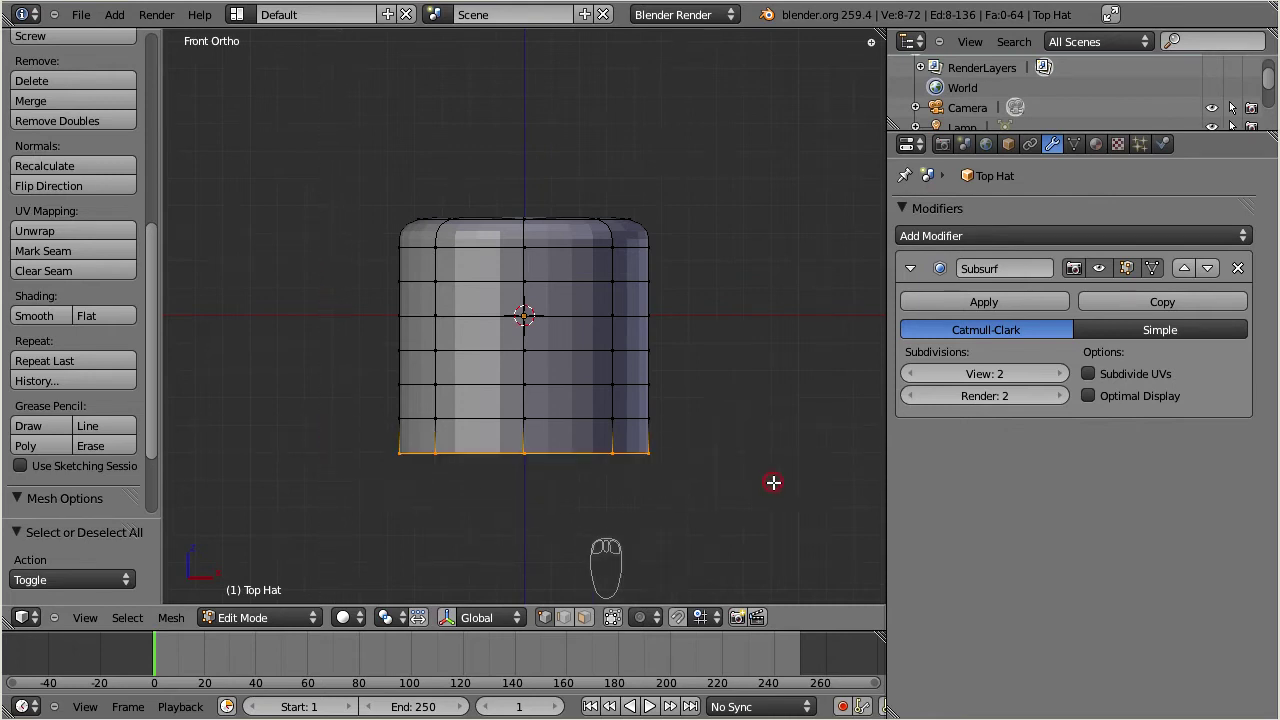
pyautogui.moveTo(534, 349); pyautogui.dragTo(587, 379, button='middle')
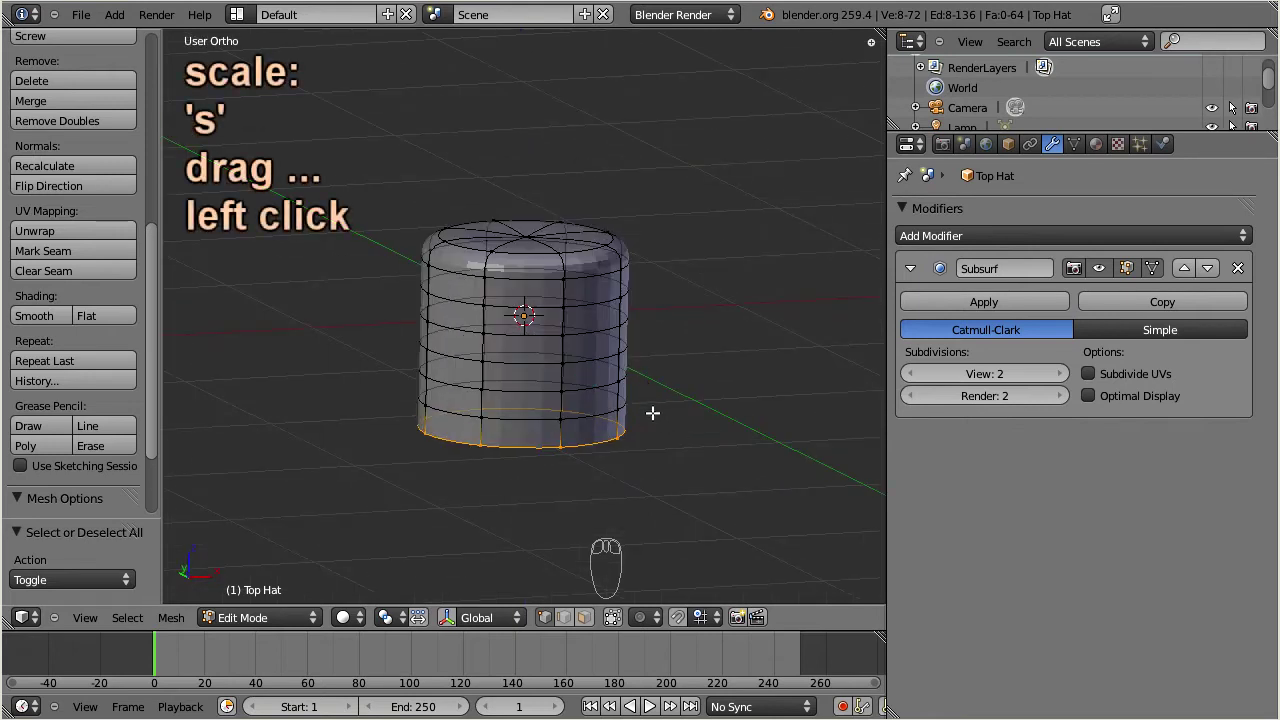
# Step: Scale the bottom ring outward into a wide flat brim and raise it slightly along Z
pyautogui.press('s')
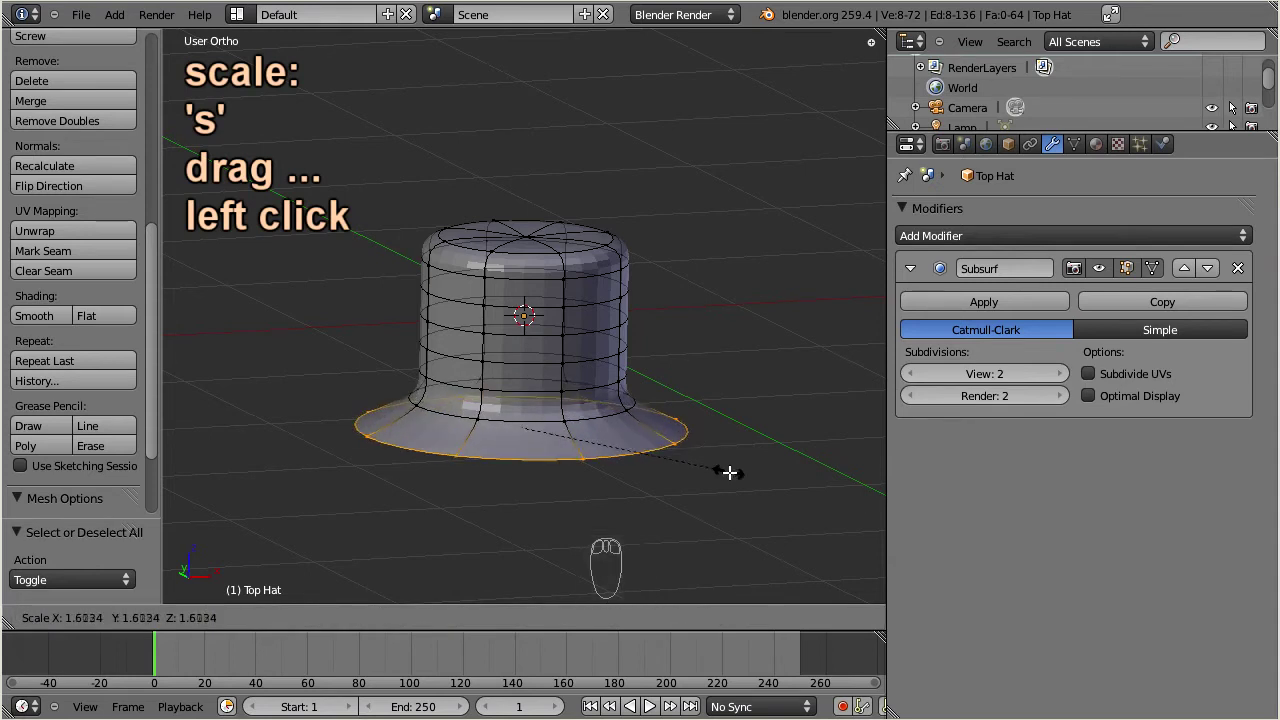
pyautogui.click(730, 472)
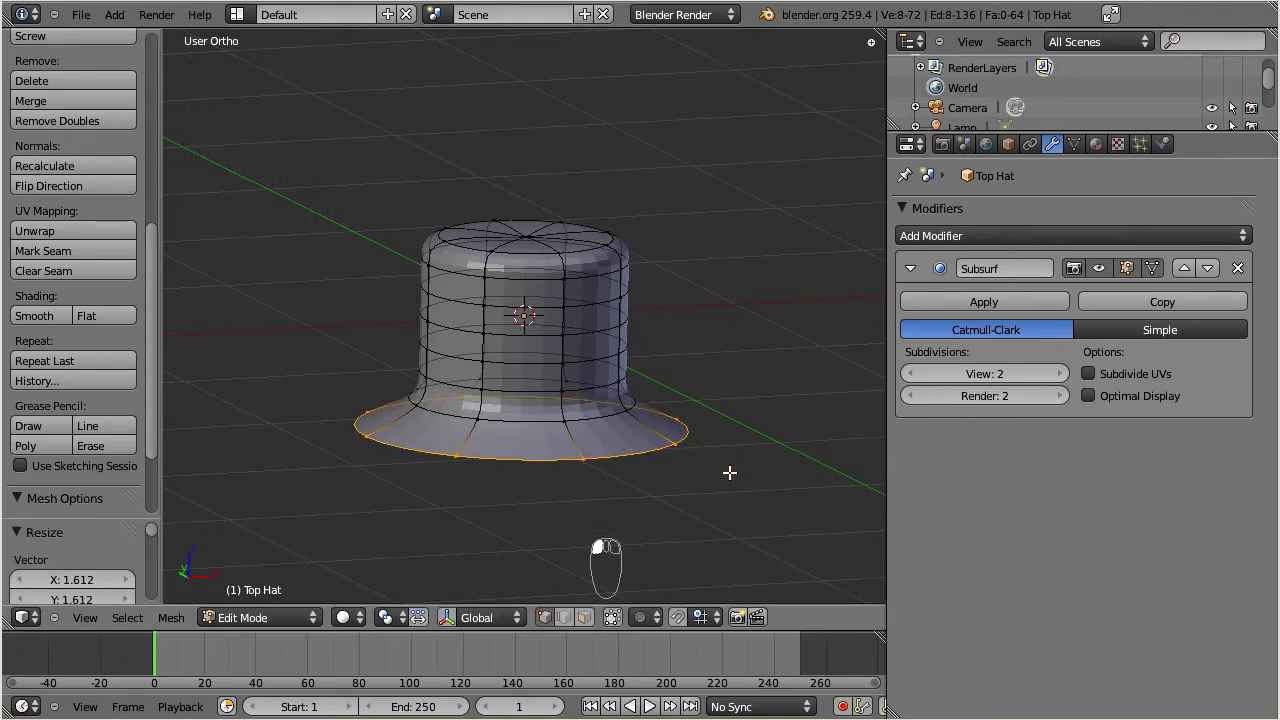
pyautogui.press('KP_1')
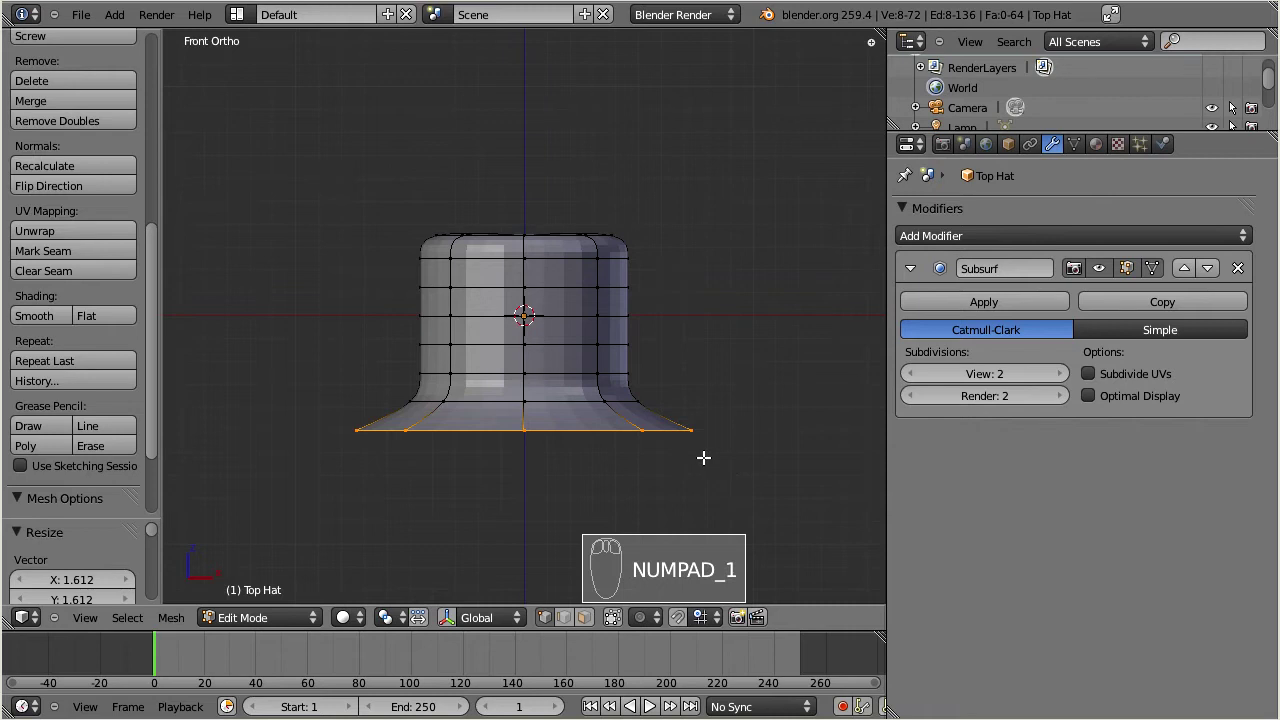
pyautogui.press('g')
pyautogui.press('z')
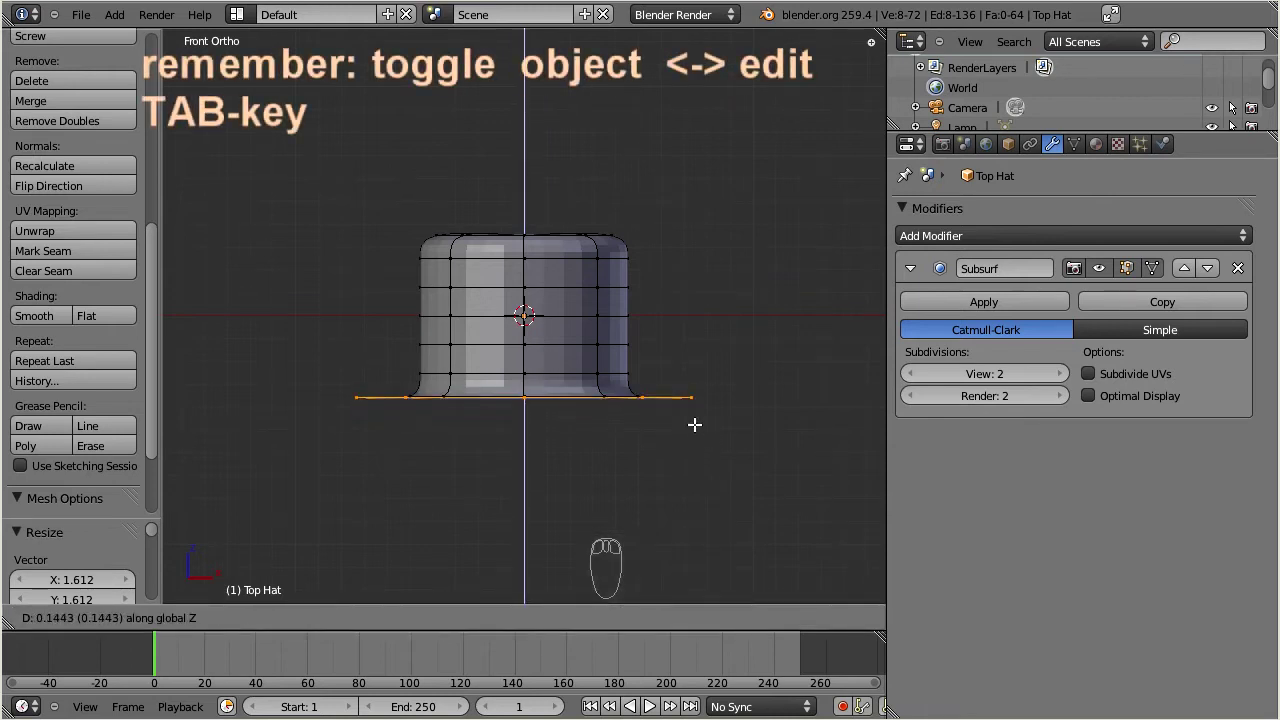
pyautogui.click(695, 425)
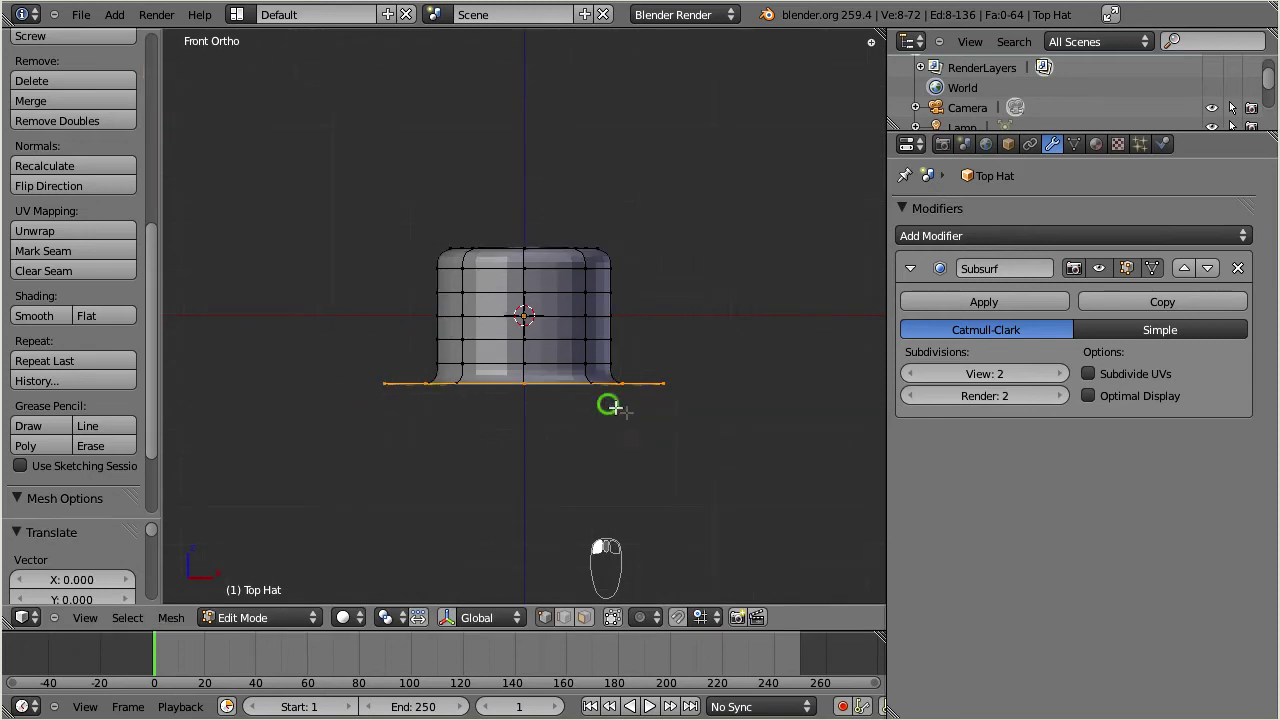
pyautogui.moveTo(606, 403); pyautogui.dragTo(689, 476, button='middle')
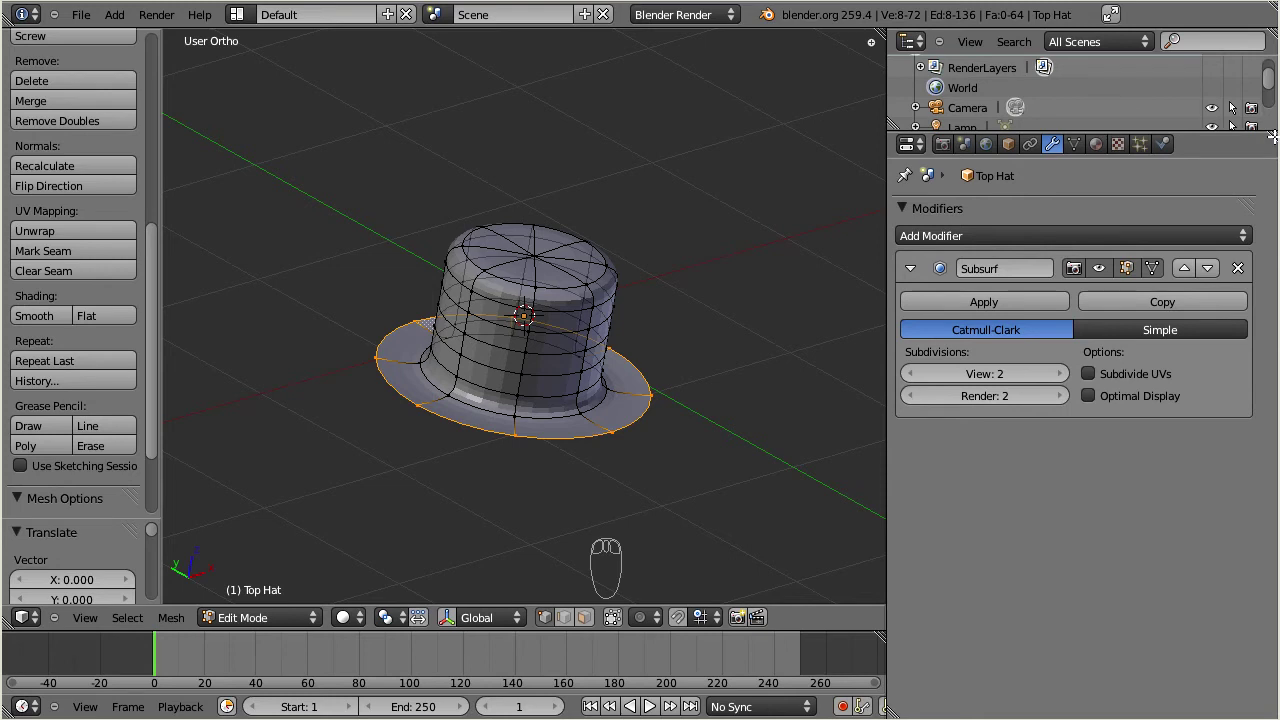
# Step: Drag the Properties editor's top-right corner down to split it into two stacked editors
pyautogui.moveTo(1272, 135); pyautogui.dragTo(1246, 387)
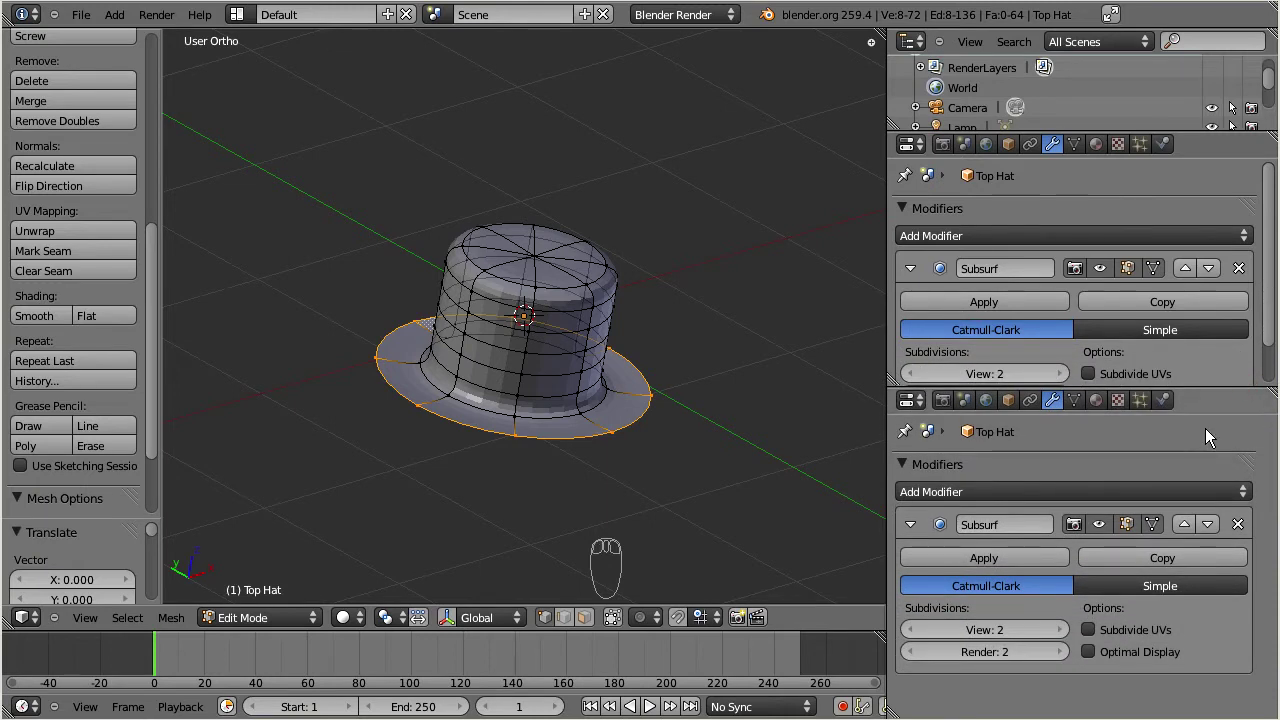
# Step: Change the lower-right editor to the UV/Image Editor and zoom into its black image
pyautogui.click(910, 400)
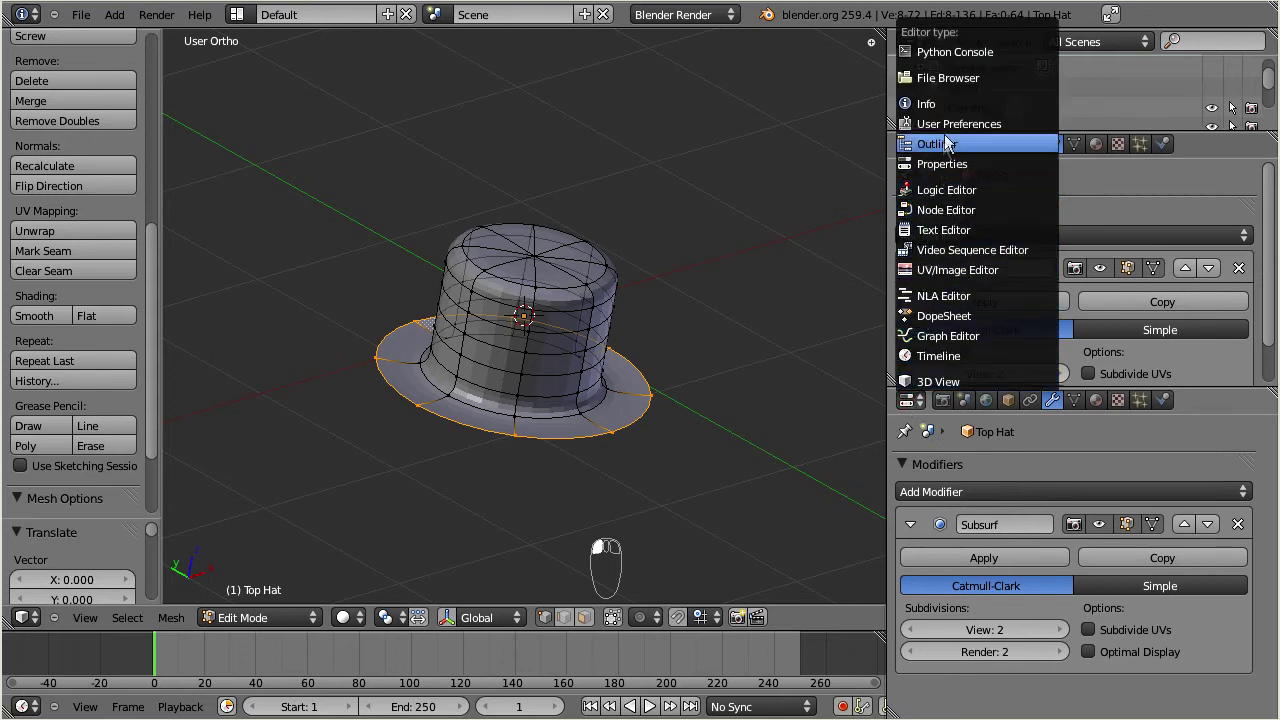
pyautogui.click(1019, 271)
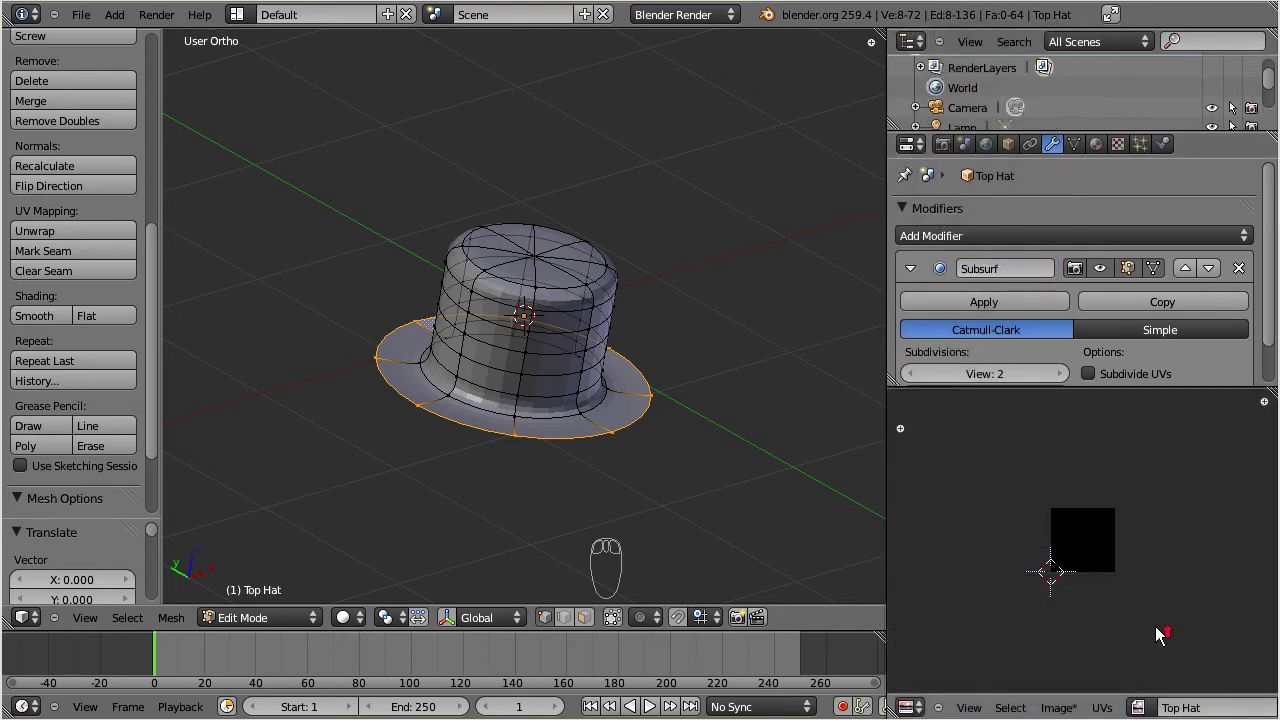
pyautogui.scroll(6, 1155, 626)
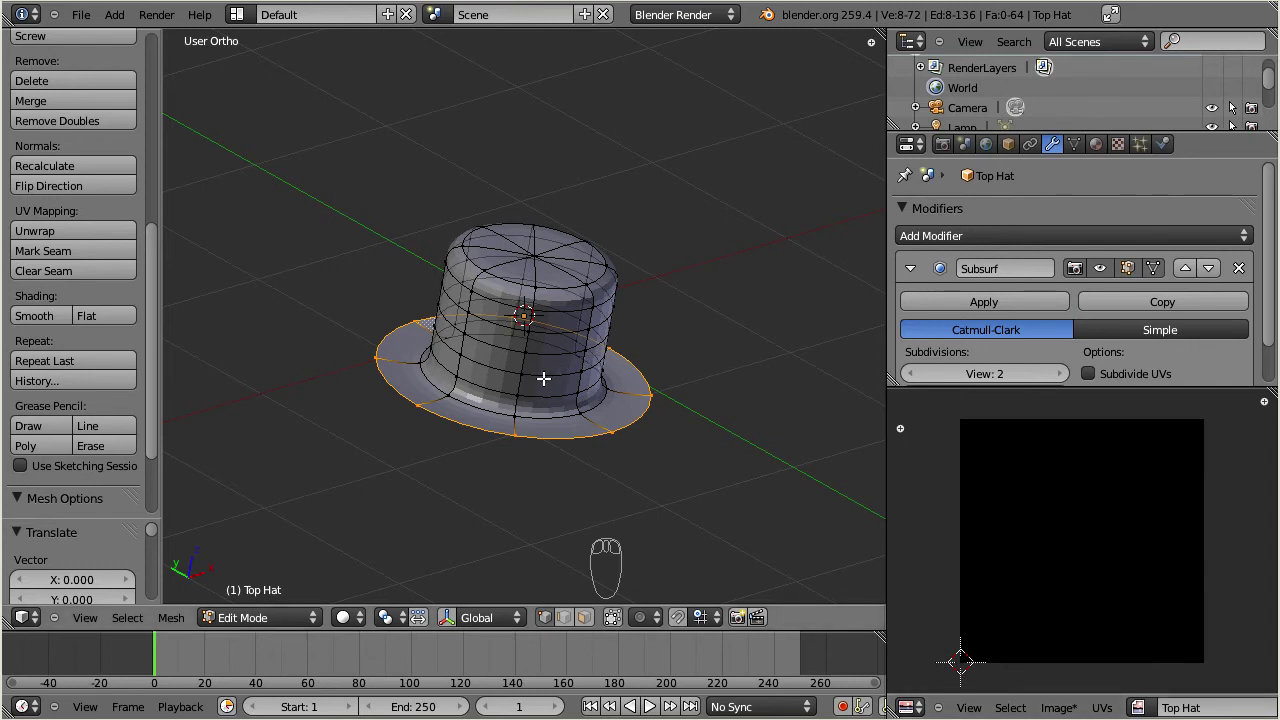
# Step: Clear the brim selection, then select every vertex of the Top Hat mesh
pyautogui.press('a')
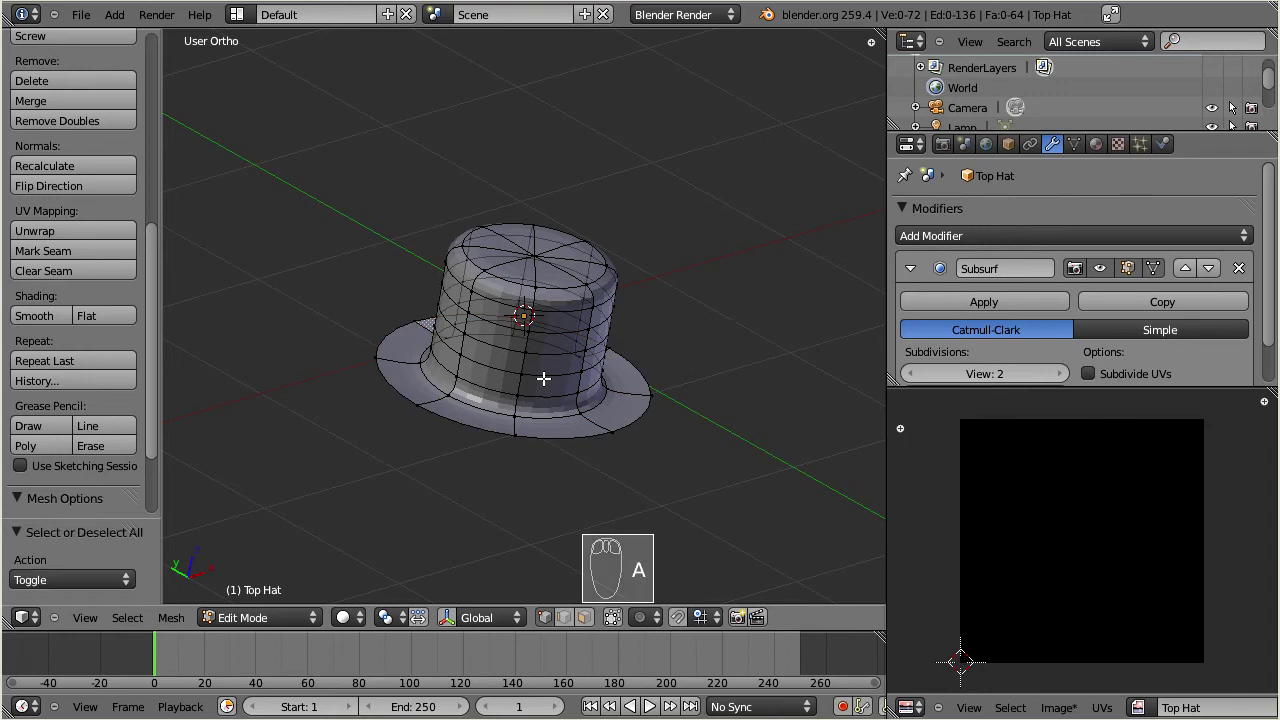
pyautogui.press('a')
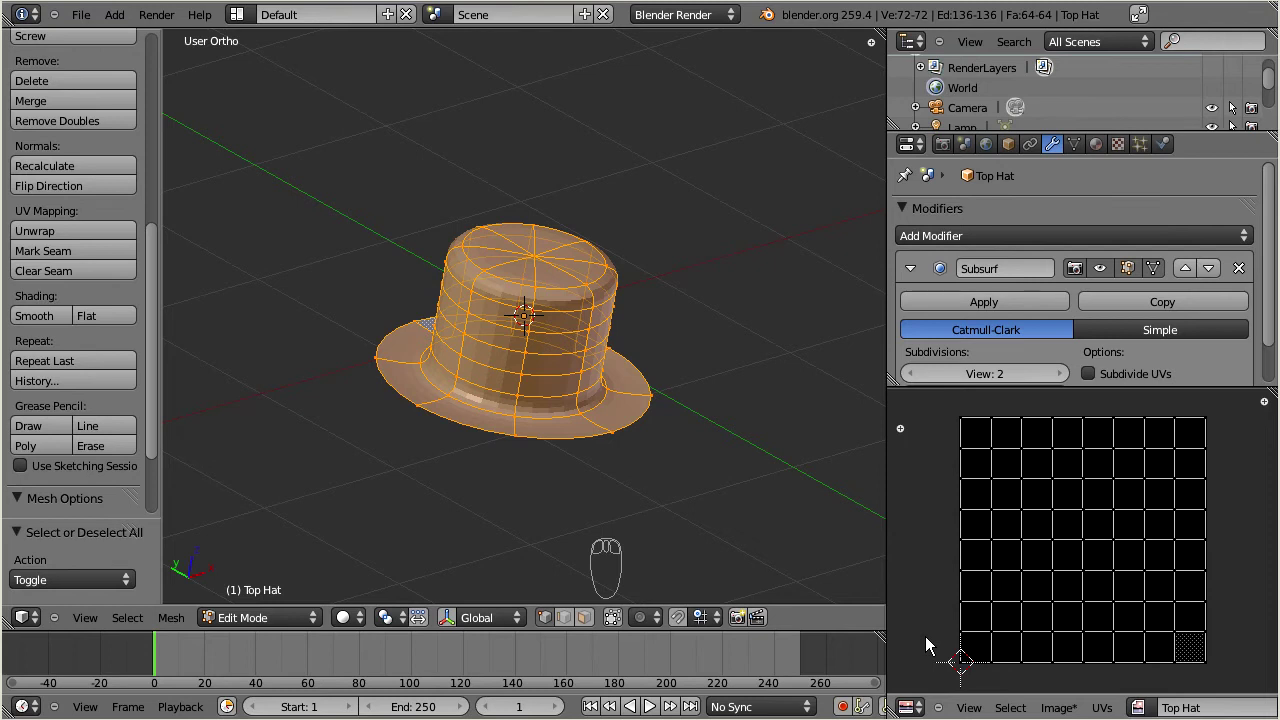
# Step: Run Image > Bake Sculpt Map, filling the 8-by-8 UV grid with a colourful gradient
pyautogui.click(1057, 708)
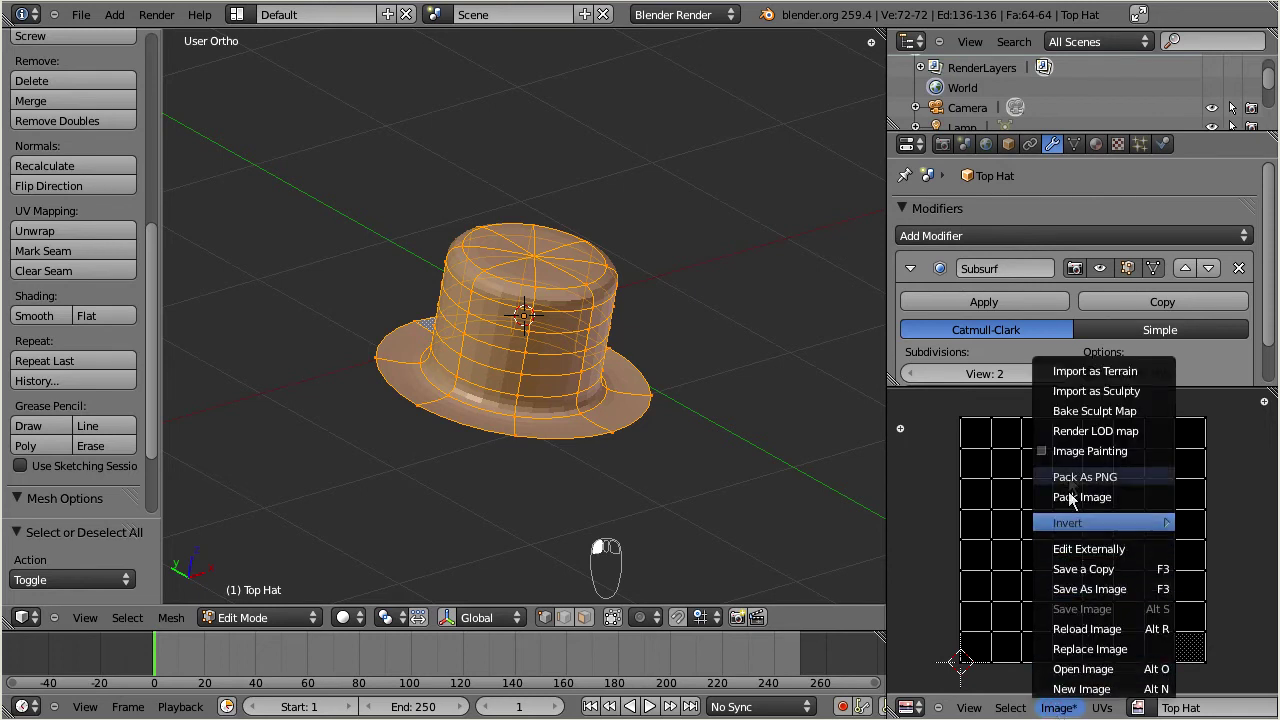
pyautogui.click(1153, 411)
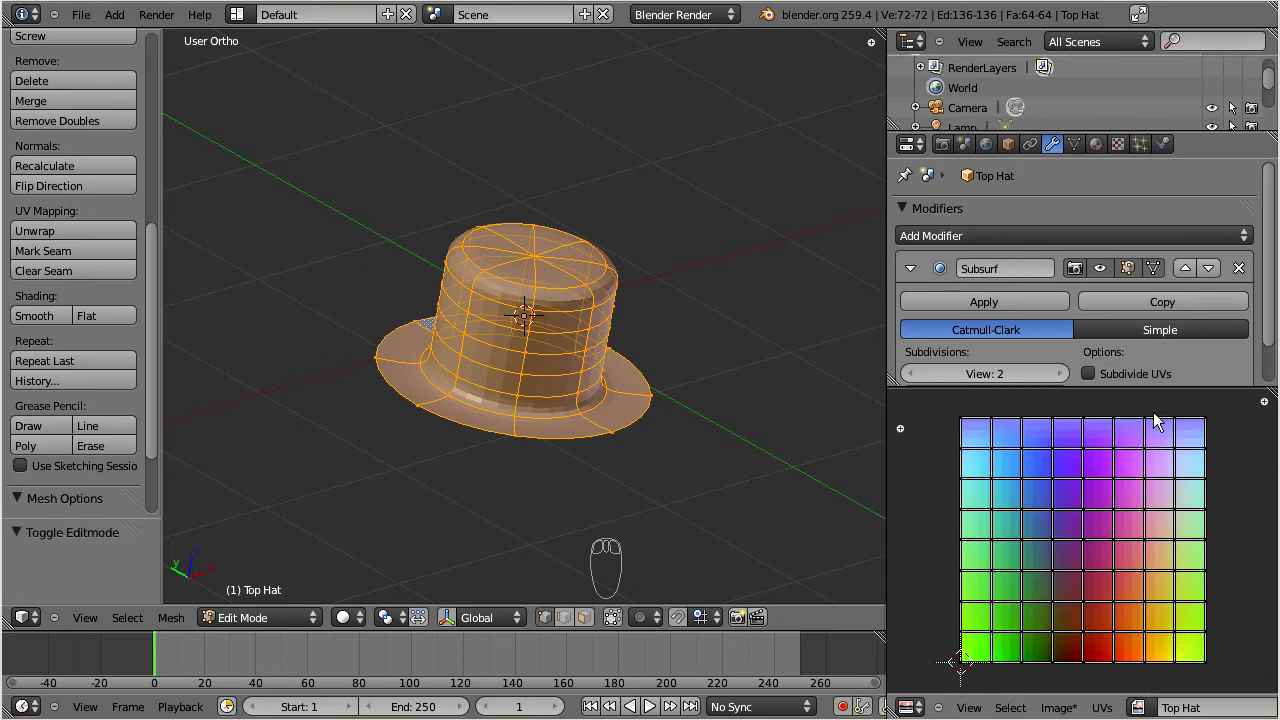
pyautogui.click(1058, 707)
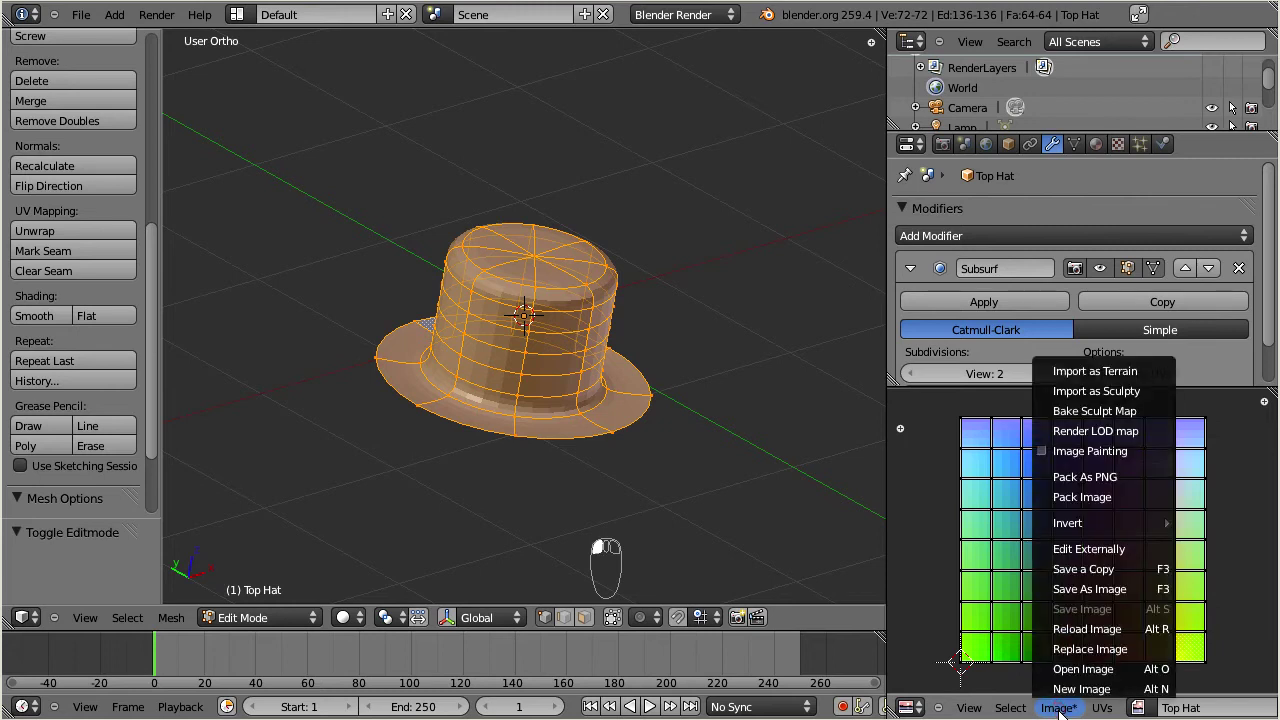
# Step: Save the baked sculpt map as Top Hat.png in the Desktop folder
pyautogui.click(1059, 590)
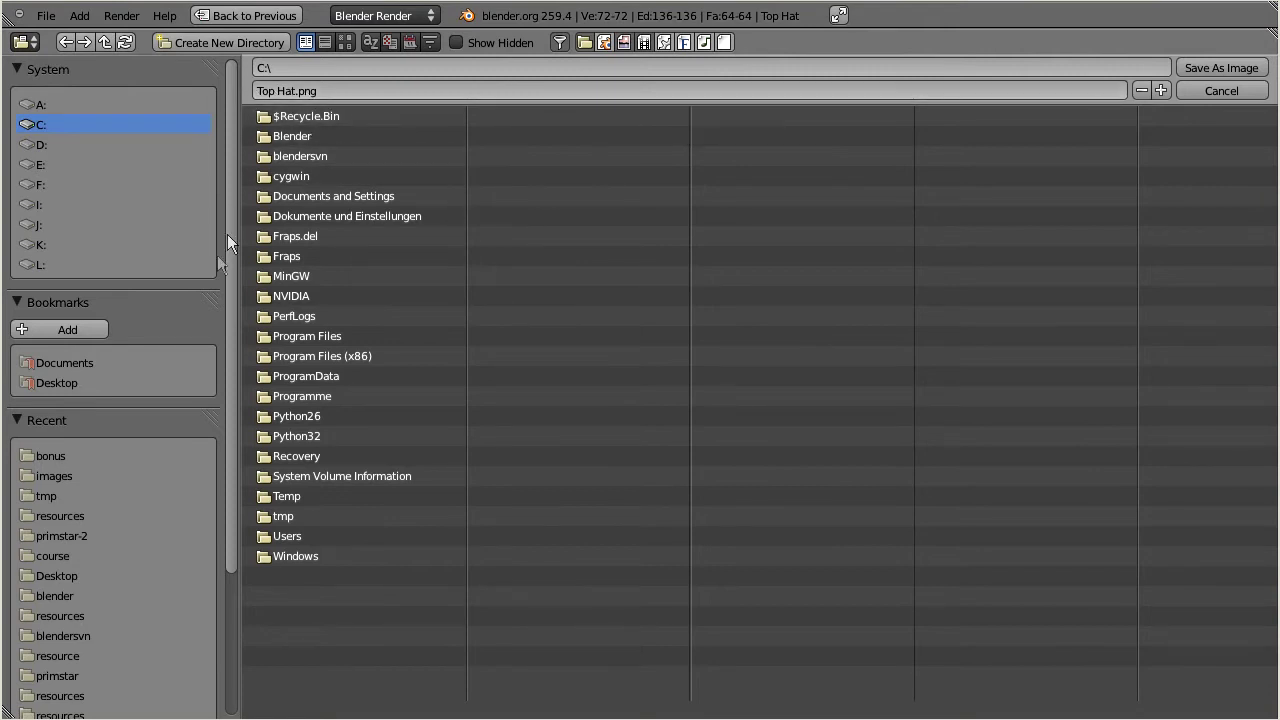
pyautogui.click(60, 382)
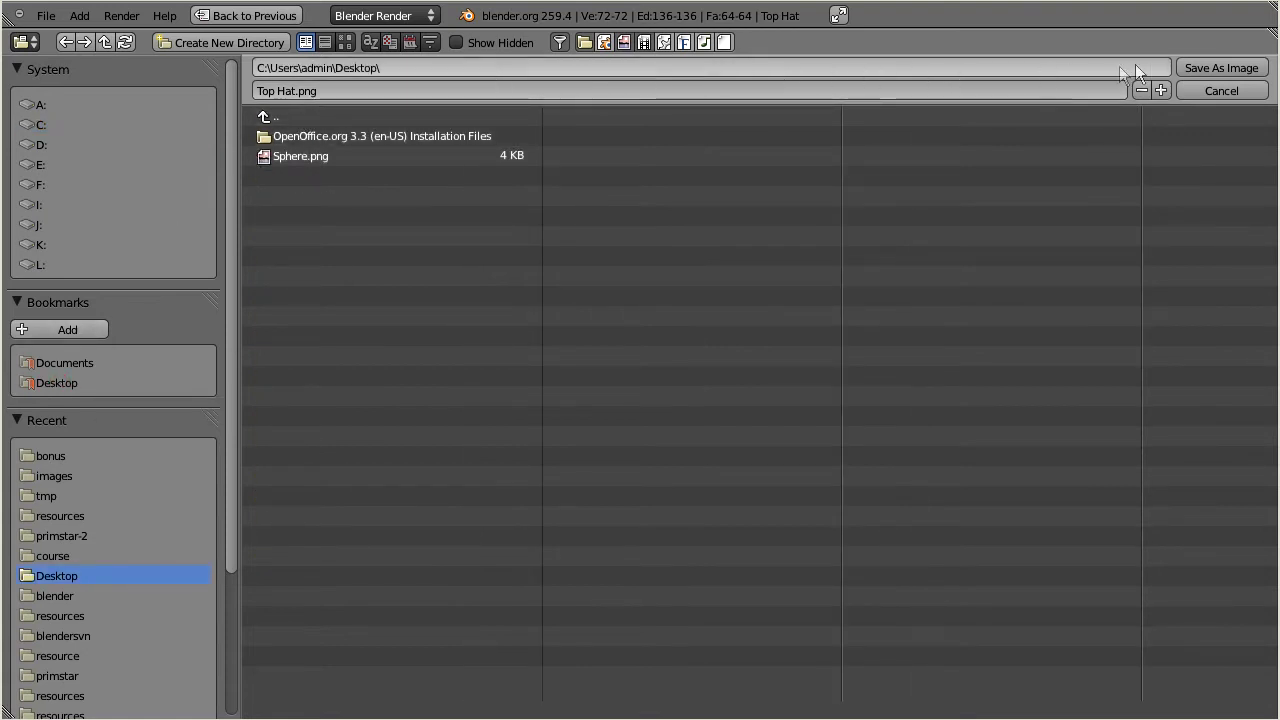
pyautogui.click(1198, 68)
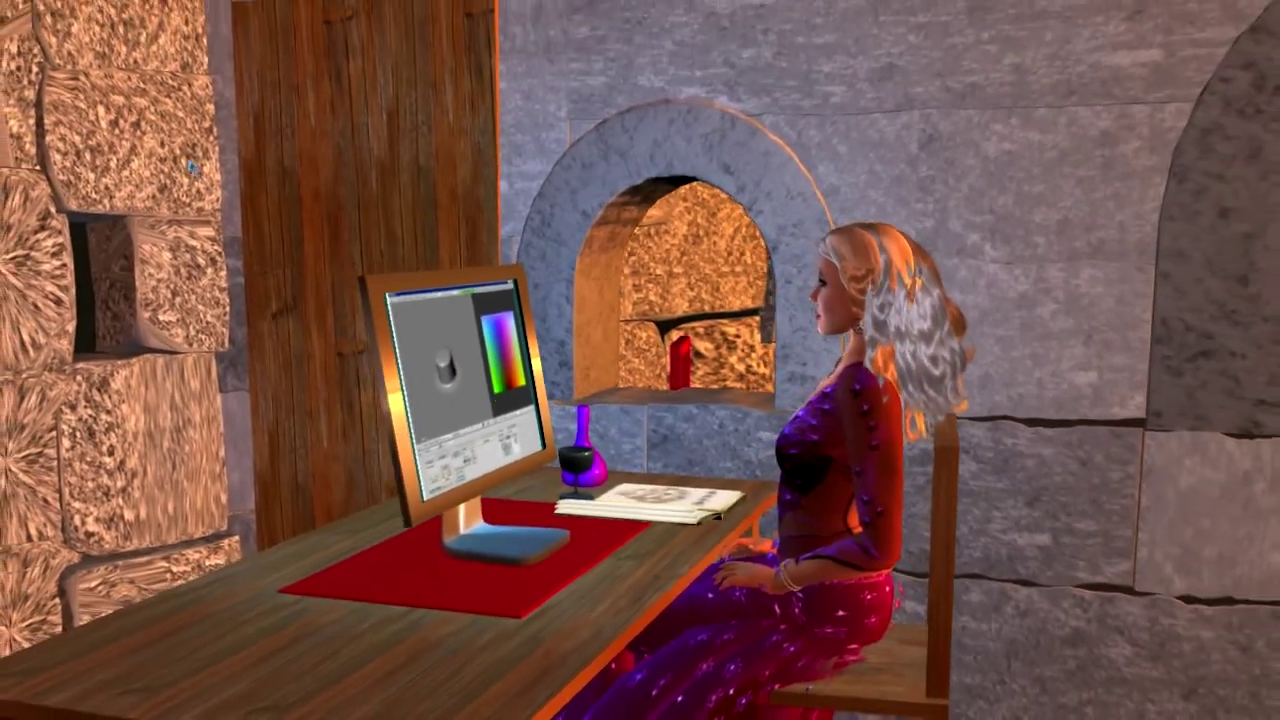
# Step: Upload the top_hat image for L$10 after previewing it as a Sculpted Prim
pyautogui.click(24, 4)
pyautogui.moveTo(26, 20)
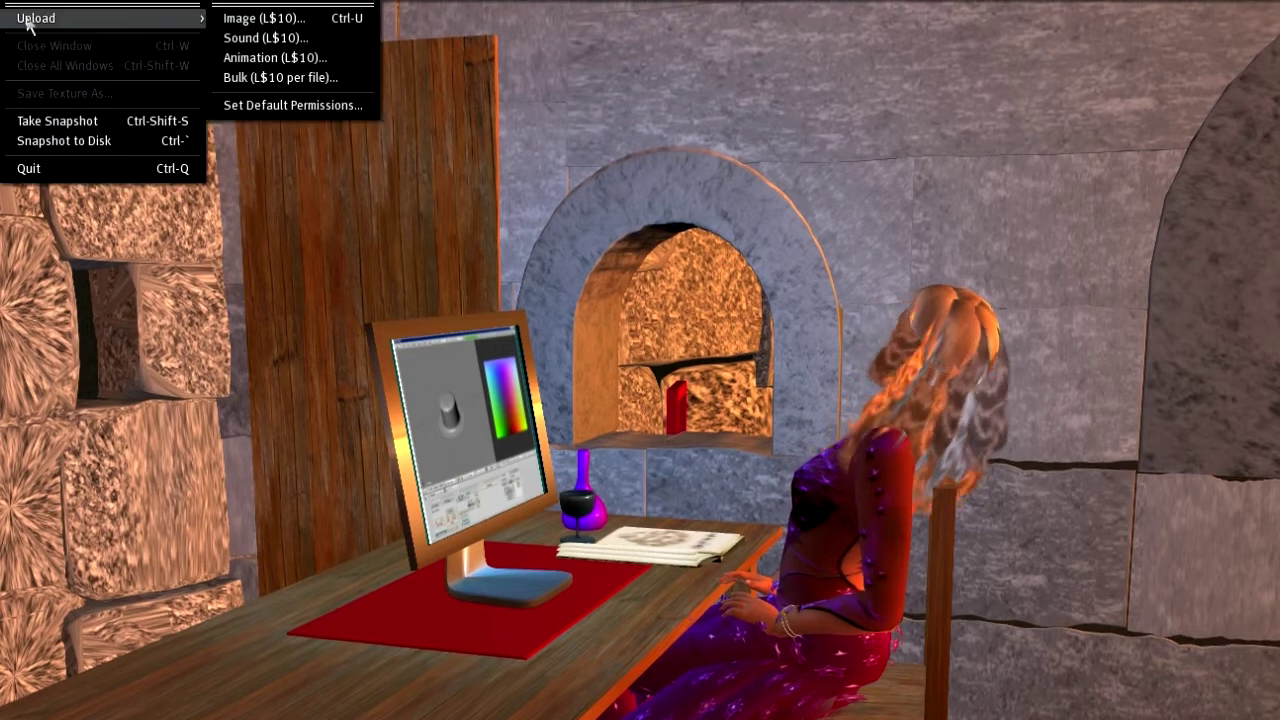
pyautogui.click(242, 20)
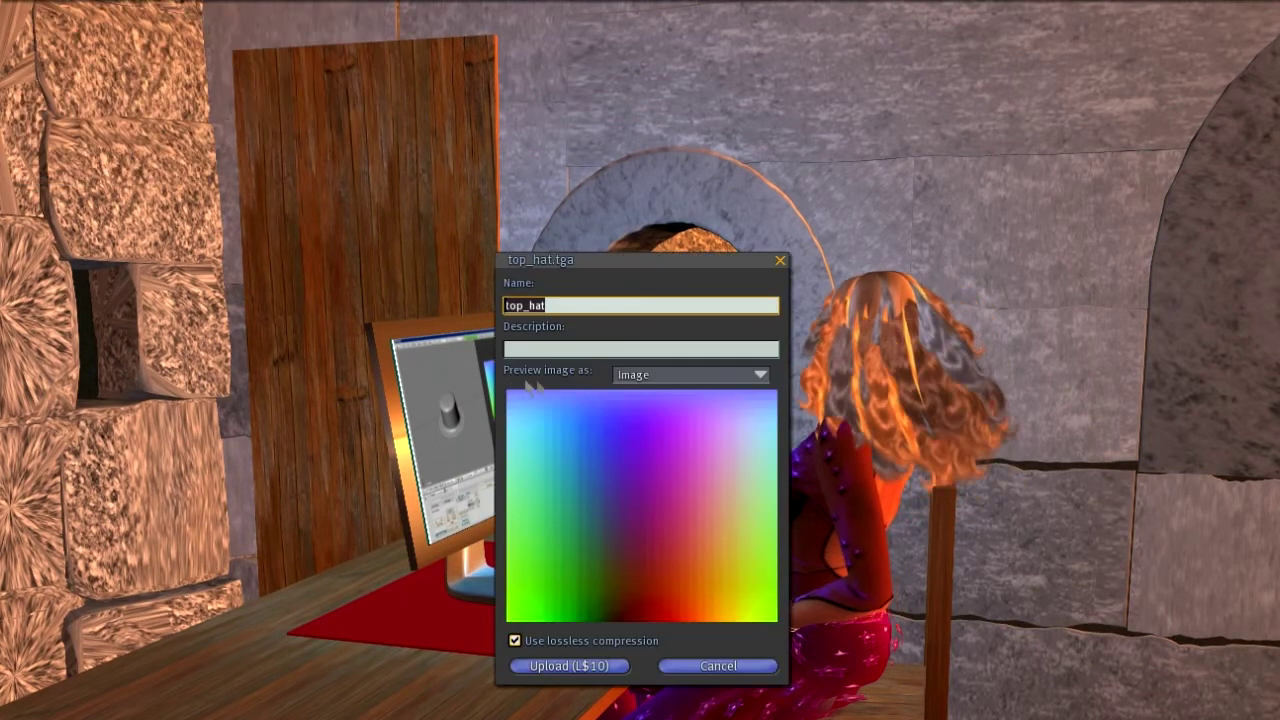
pyautogui.click(643, 374)
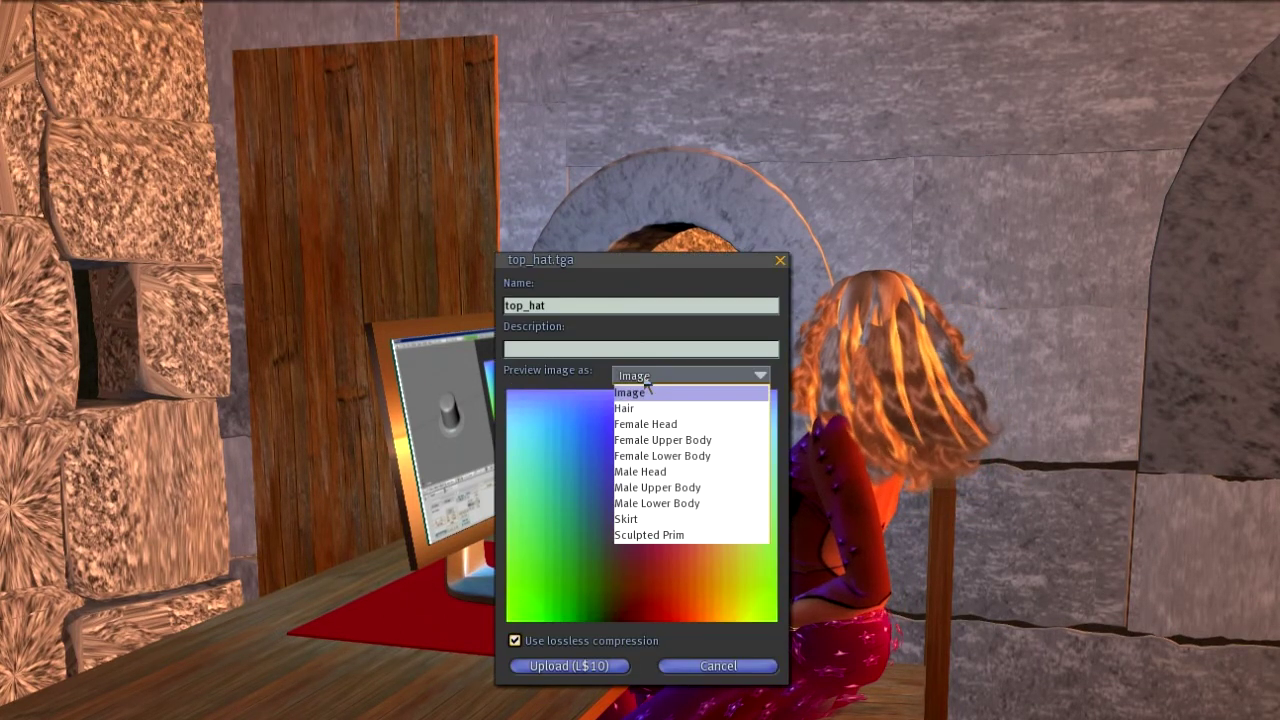
pyautogui.click(649, 535)
pyautogui.moveTo(659, 543)
pyautogui.mouseDown()
pyautogui.moveTo(655, 440)
pyautogui.moveTo(547, 655)
pyautogui.mouseUp()
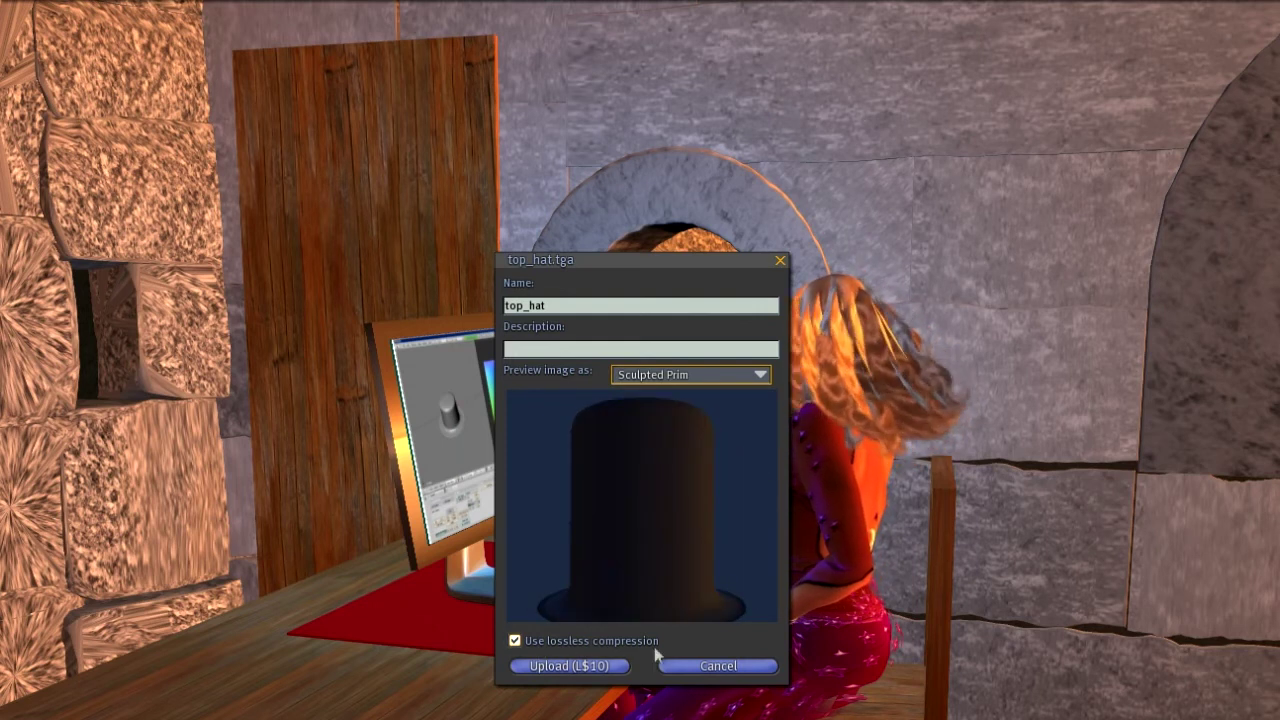
pyautogui.click(570, 666)
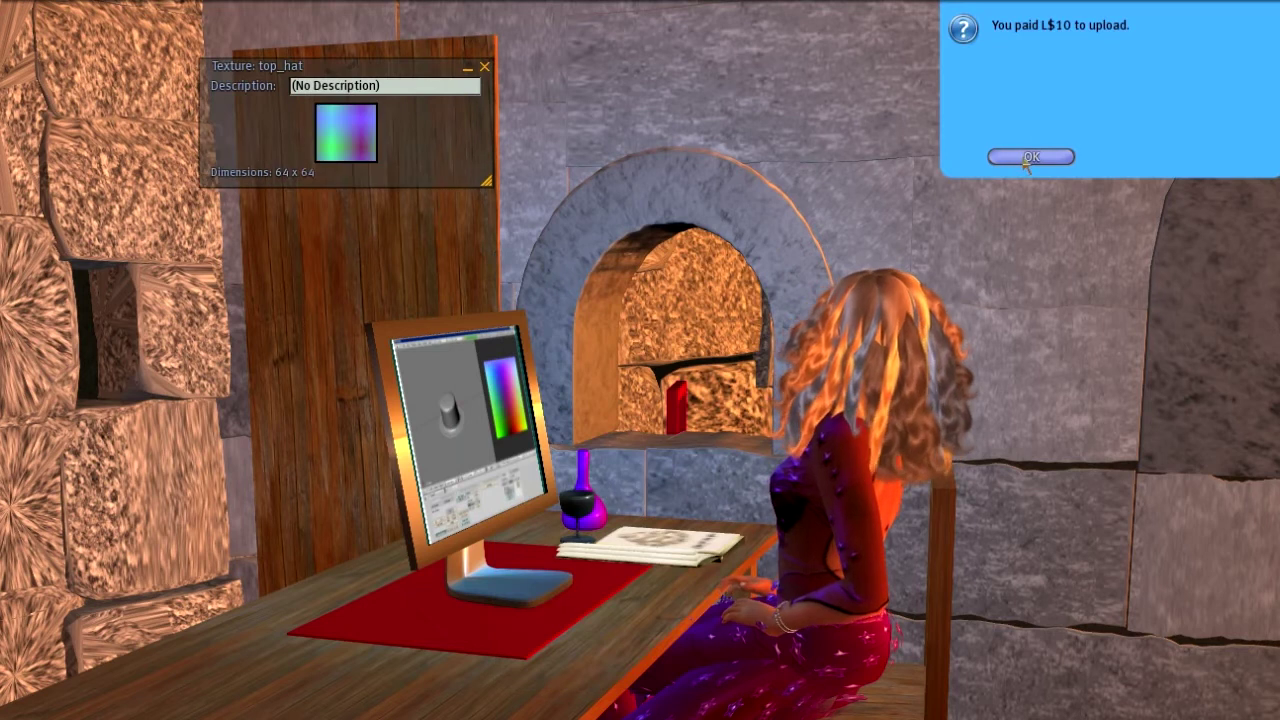
# Step: Rez a new box prim on the desk and set its building block type to Sculpted
pyautogui.rightClick(328, 700)
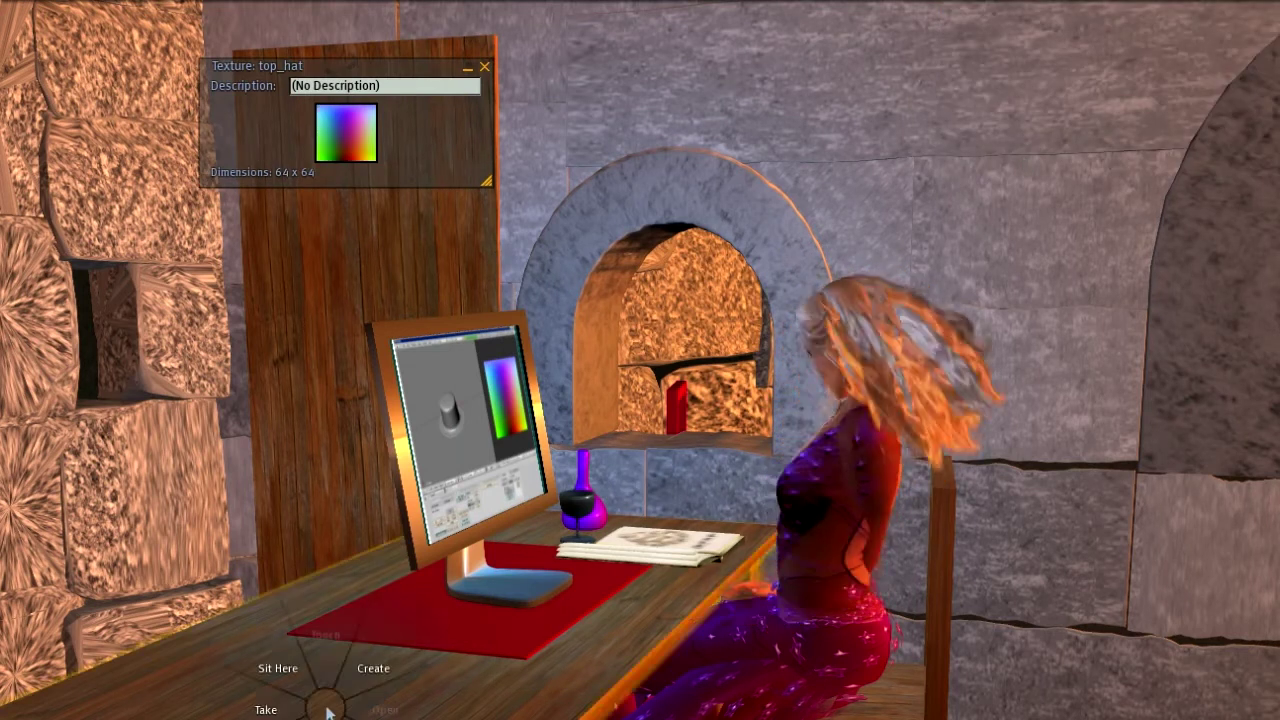
pyautogui.click(373, 670)
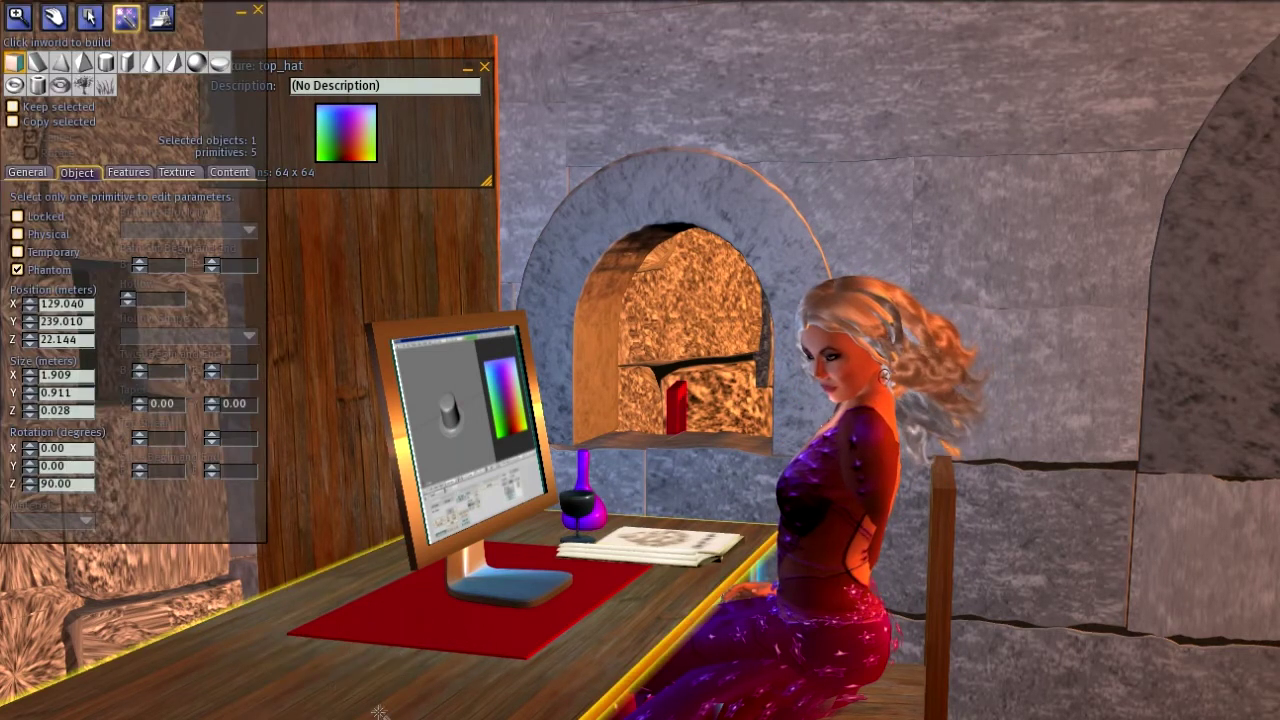
pyautogui.click(390, 710)
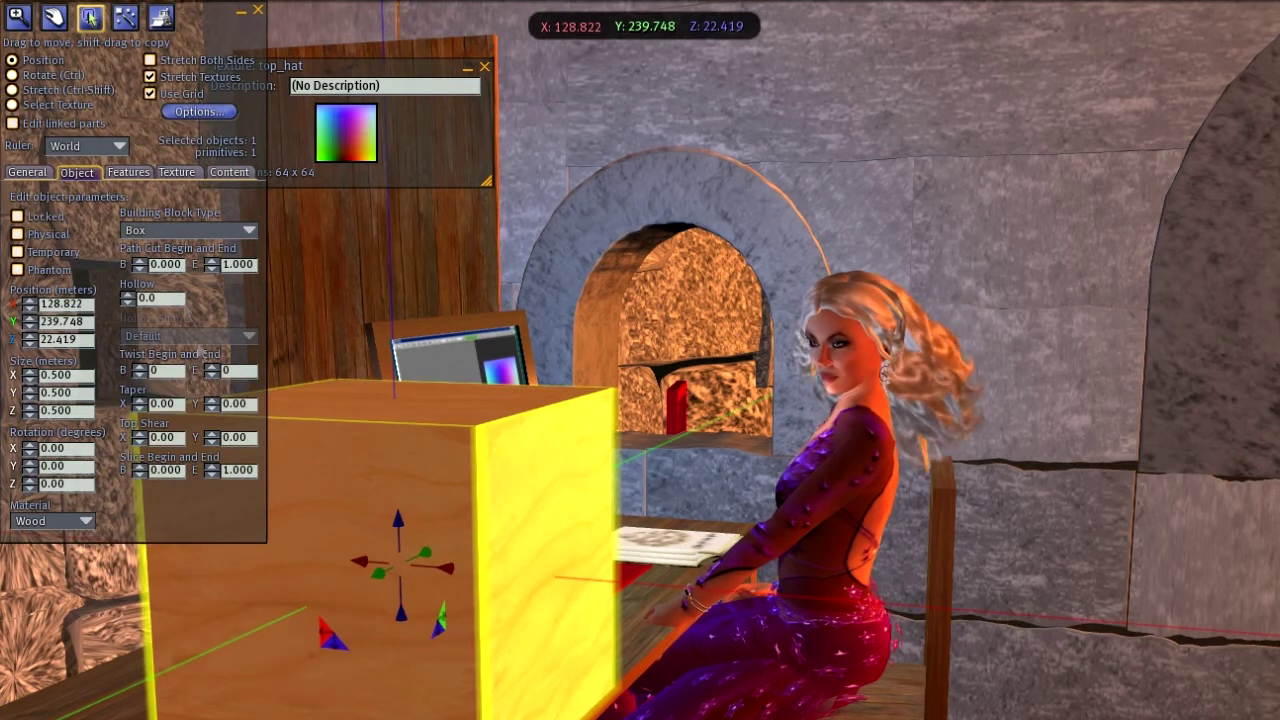
pyautogui.click(92, 175)
pyautogui.click(188, 230)
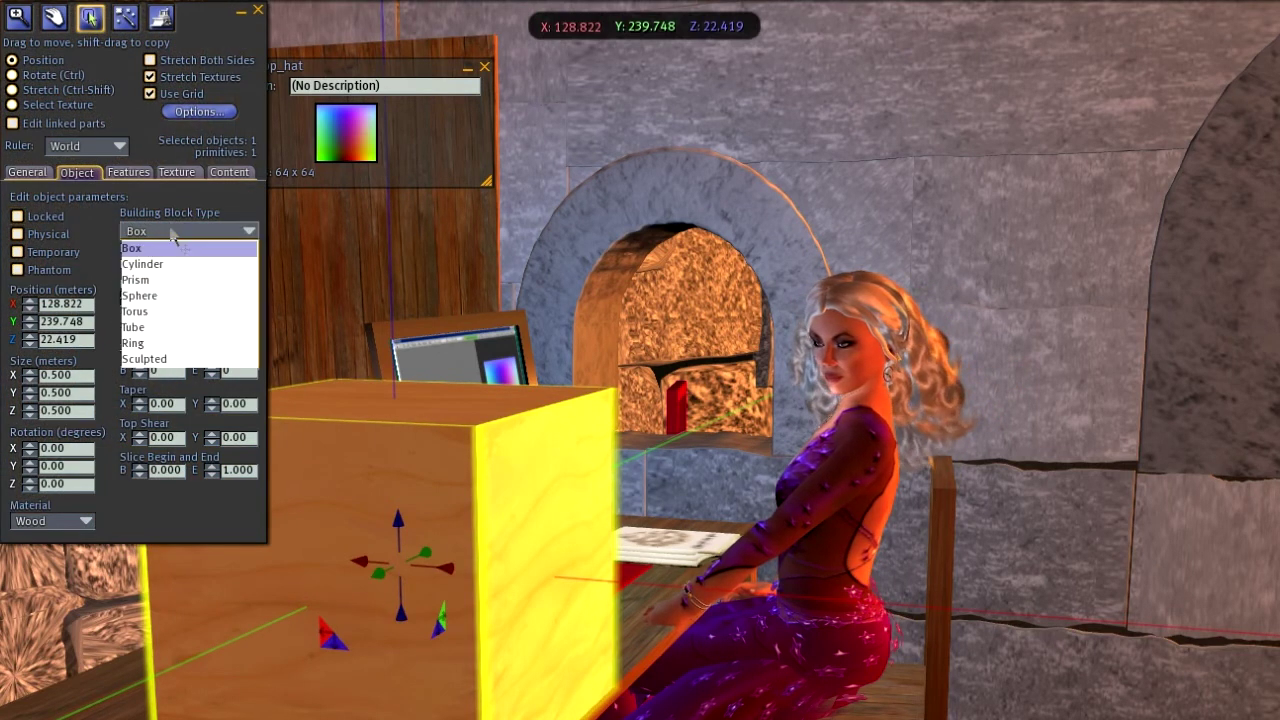
pyautogui.click(152, 360)
# Step: Apply top_hat as the sculpt texture with Cylinder stitching and adjust the hat's height
pyautogui.moveTo(346, 133)
pyautogui.mouseDown()
pyautogui.moveTo(351, 189)
pyautogui.moveTo(193, 340)
pyautogui.moveTo(189, 320)
pyautogui.mouseUp()
pyautogui.keyDown('alt'); pyautogui.click(451, 535); pyautogui.keyUp('alt')
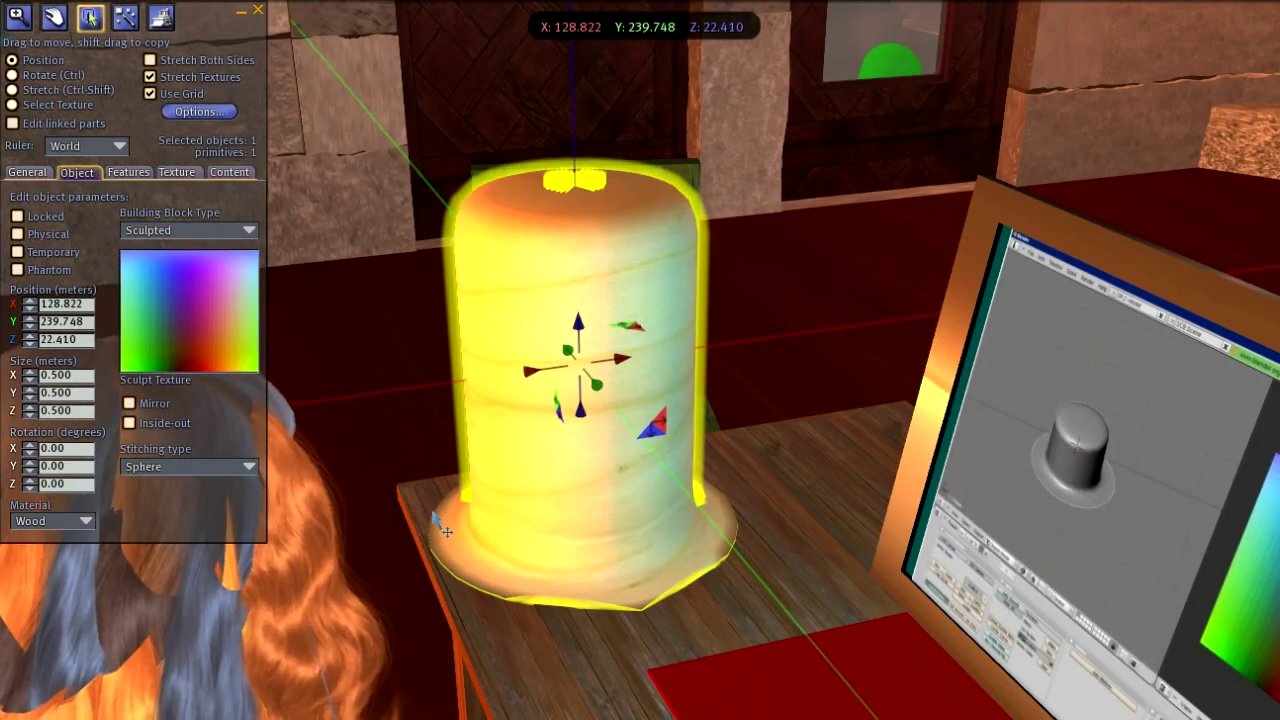
pyautogui.click(200, 466)
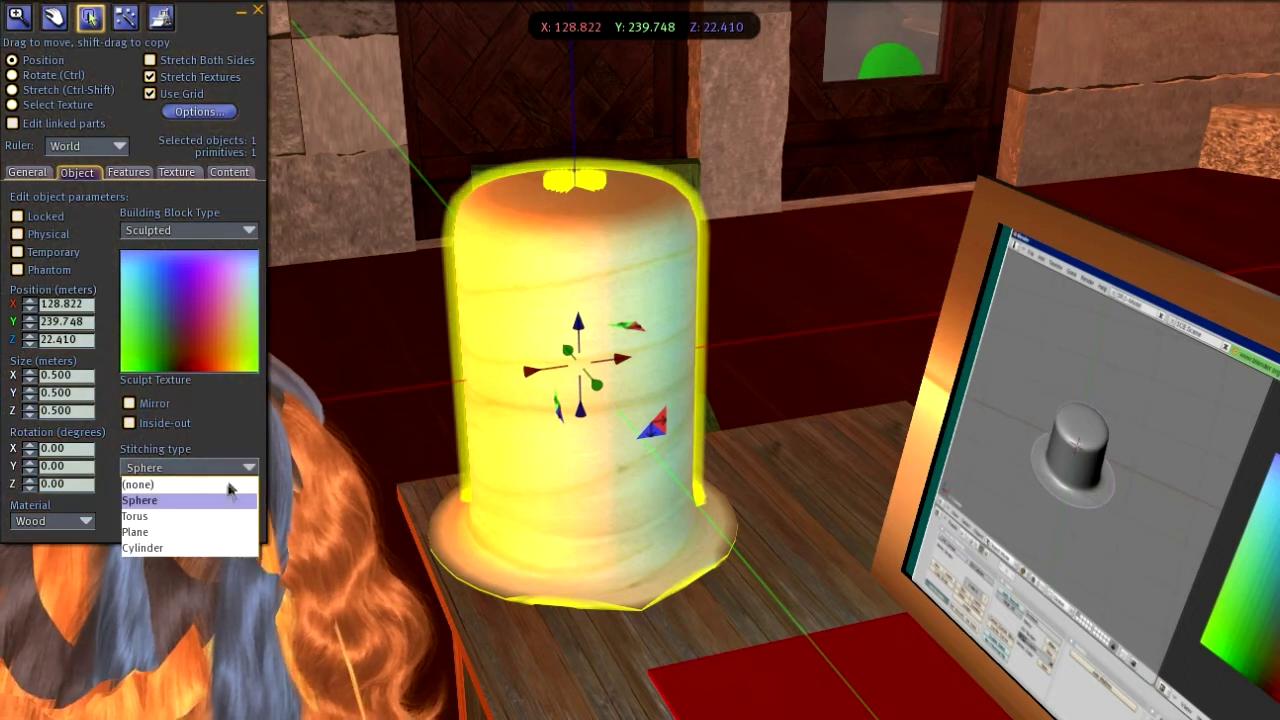
pyautogui.click(214, 547)
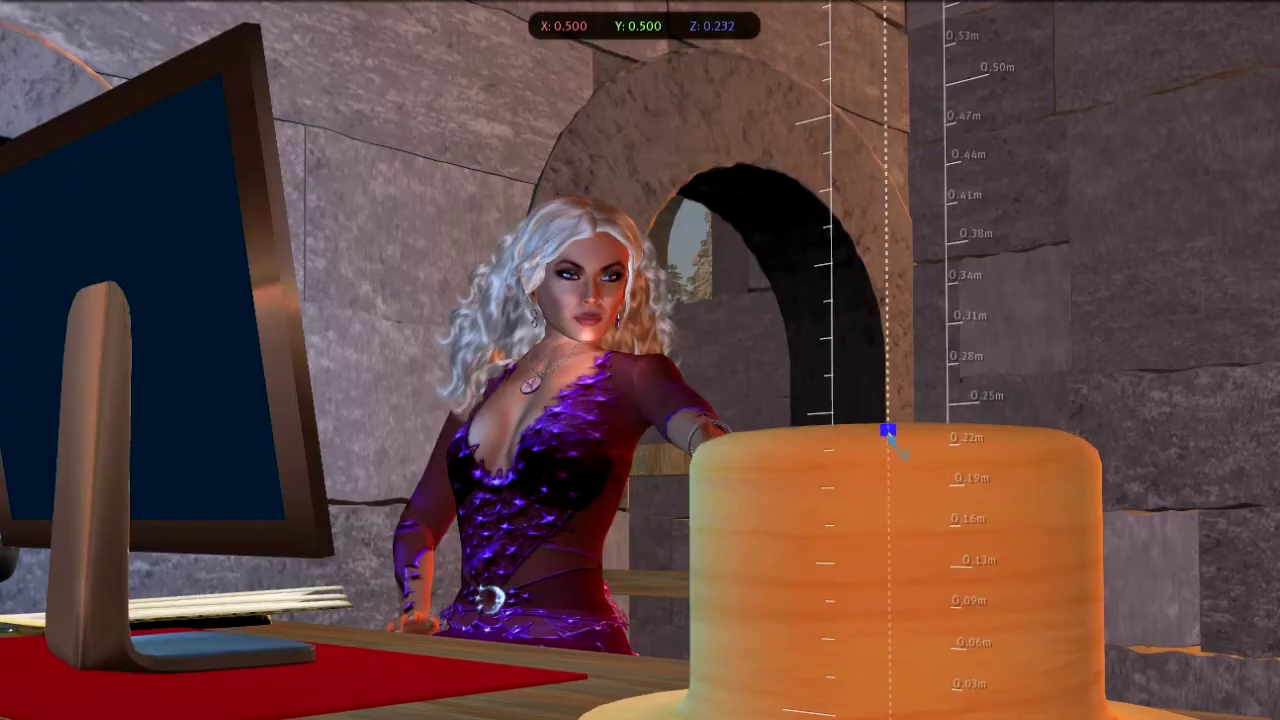
pyautogui.moveTo(886, 429)
pyautogui.mouseDown()
pyautogui.moveTo(886, 443)
pyautogui.moveTo(888, 428)
pyautogui.mouseUp()
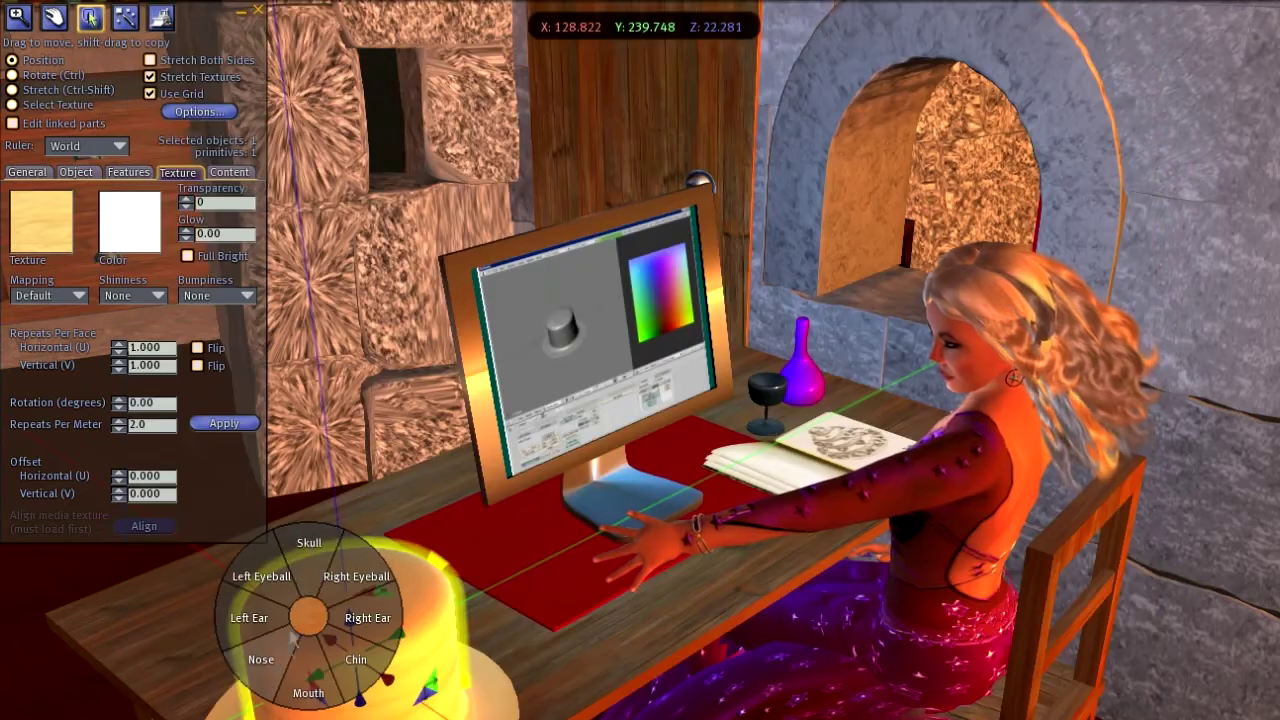
# Step: Attach the hat to the avatar's nose, then shrink it and raise it onto the head
pyautogui.click(268, 674)
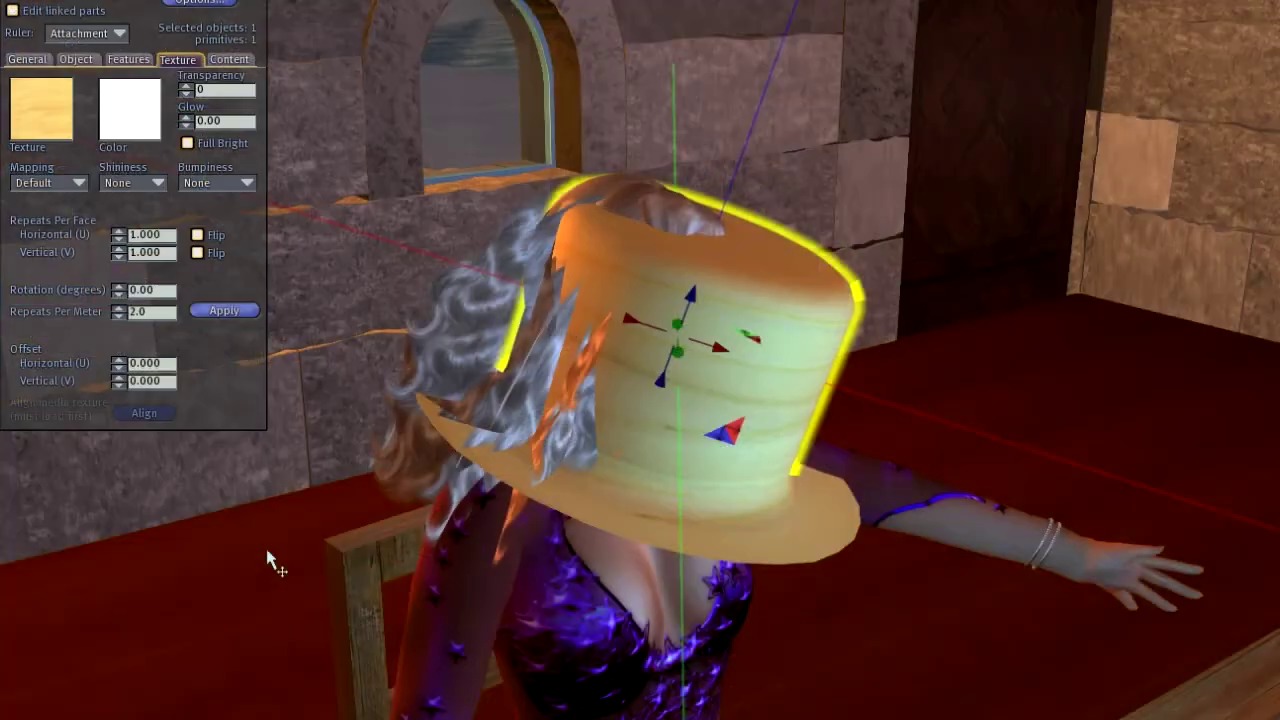
pyautogui.hotkey('ctrl', 'shift')
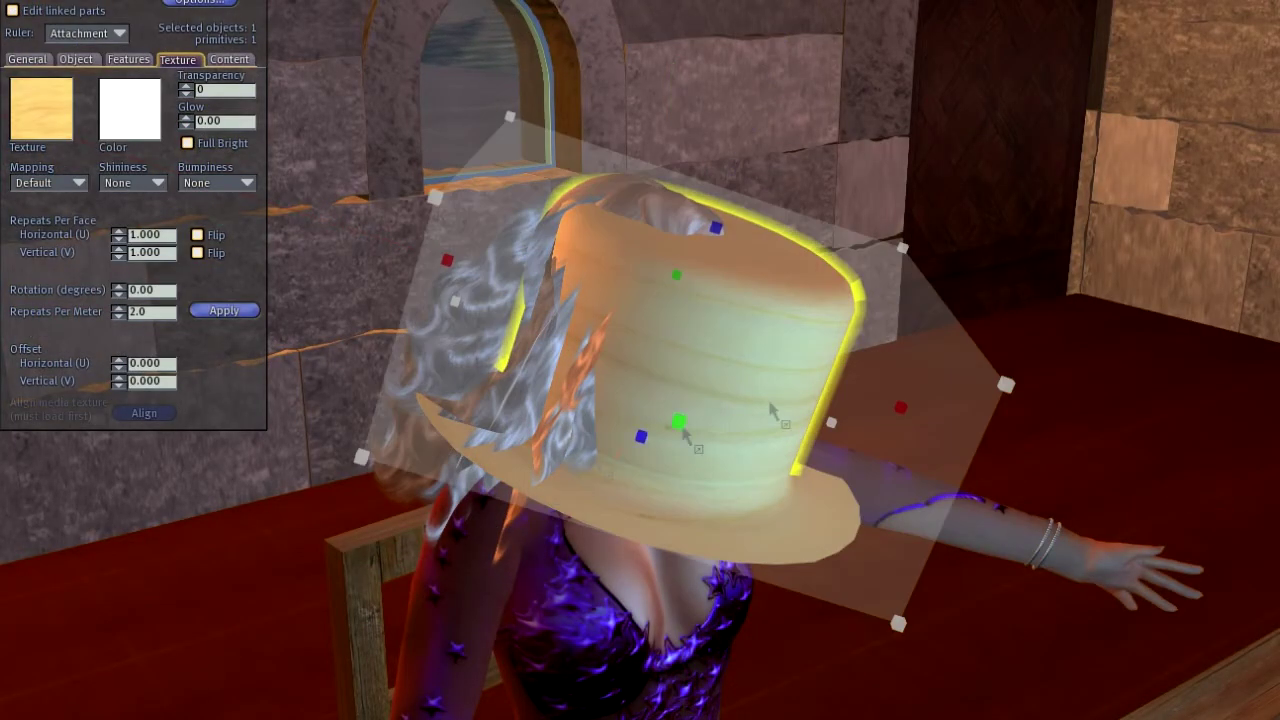
pyautogui.moveTo(898, 623); pyautogui.dragTo(806, 486)
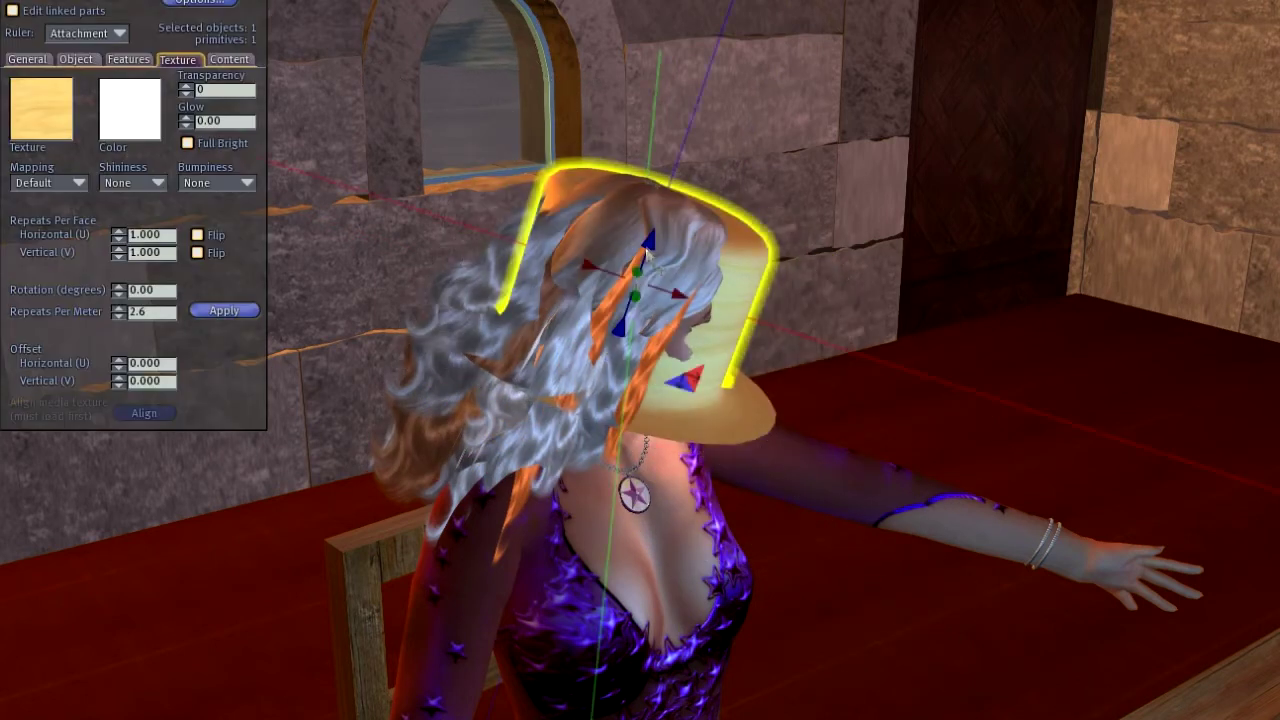
pyautogui.moveTo(650, 250); pyautogui.dragTo(683, 115)
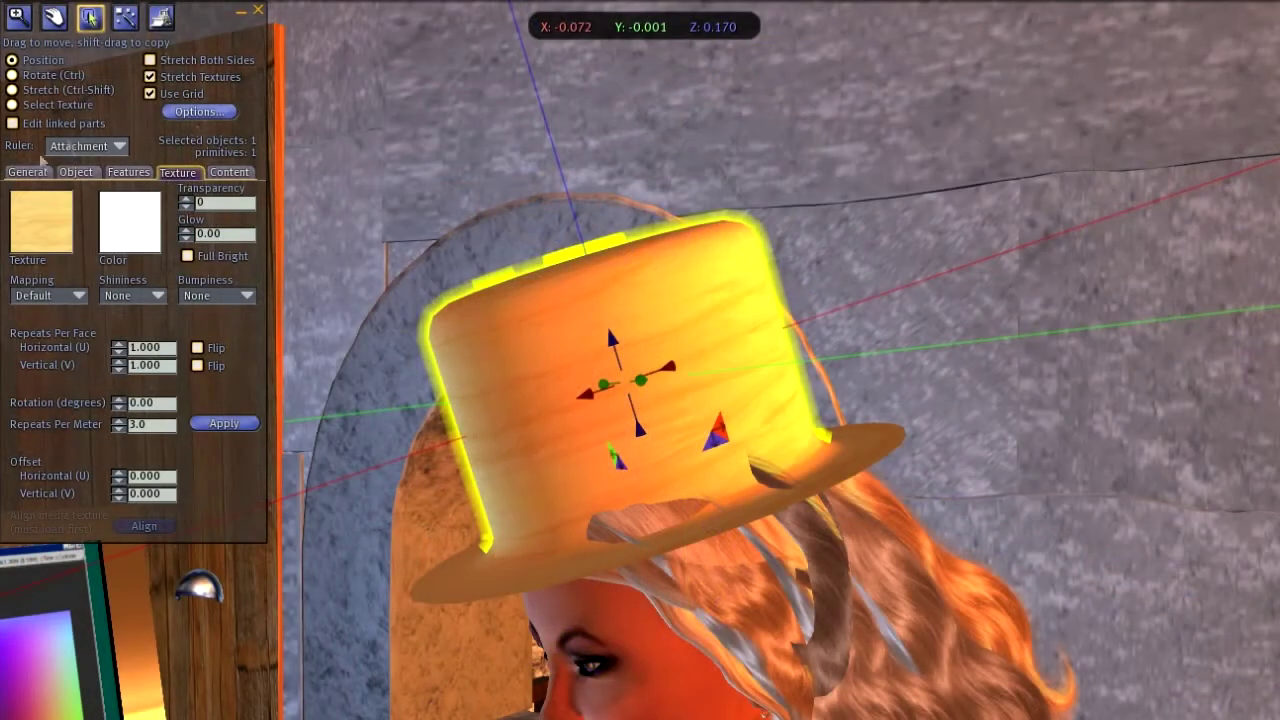
# Step: Give the hat a Blank texture and a dark grey colour
pyautogui.click(41, 222)
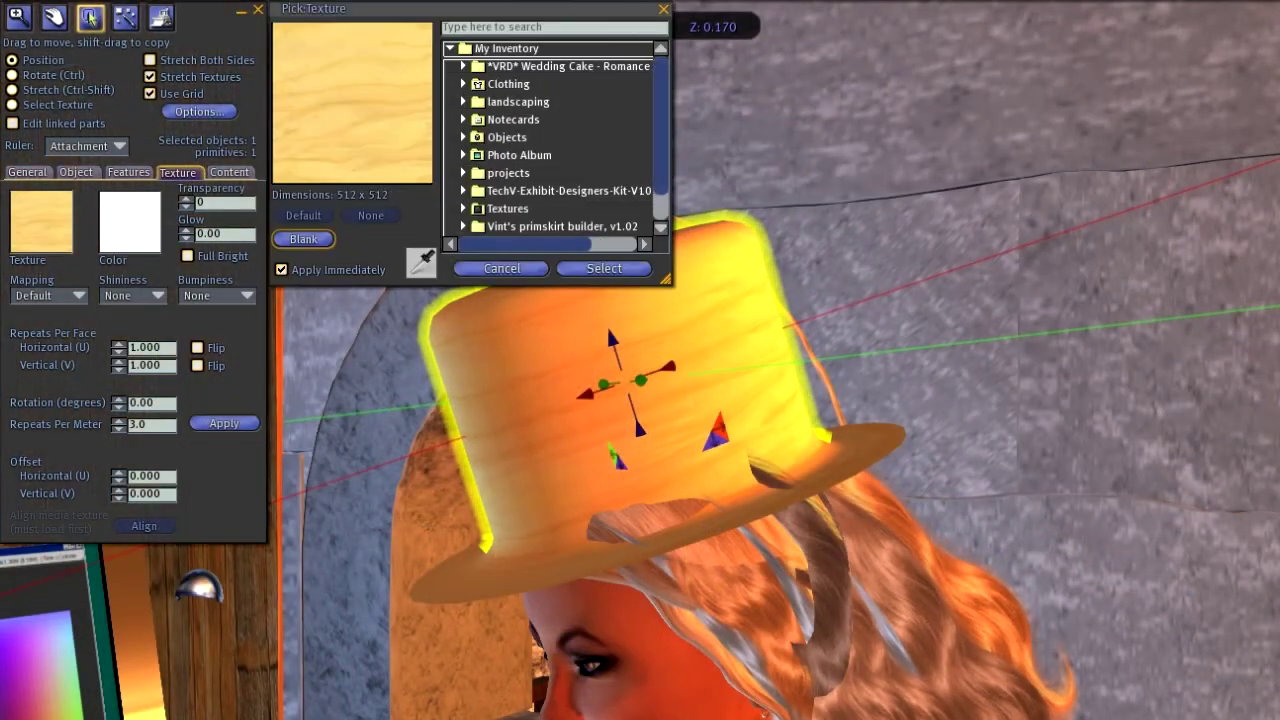
pyautogui.click(304, 239)
pyautogui.click(604, 268)
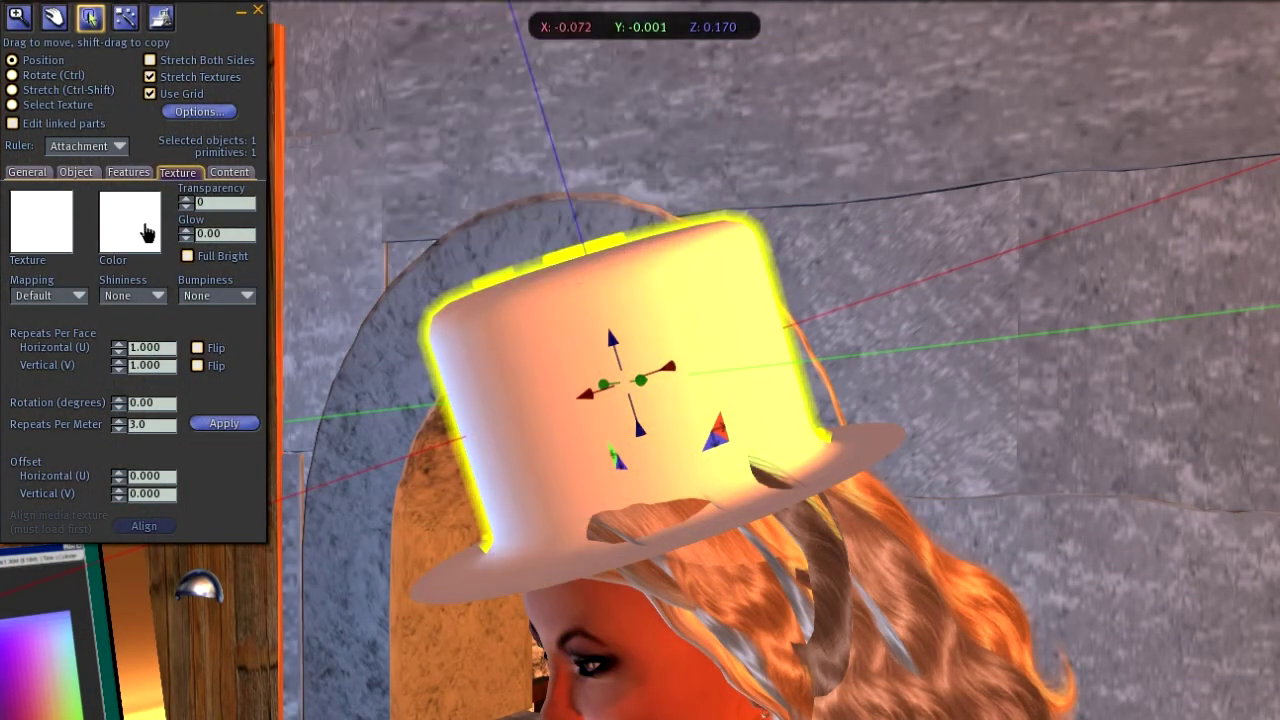
pyautogui.click(130, 226)
pyautogui.moveTo(678, 93); pyautogui.dragTo(687, 221)
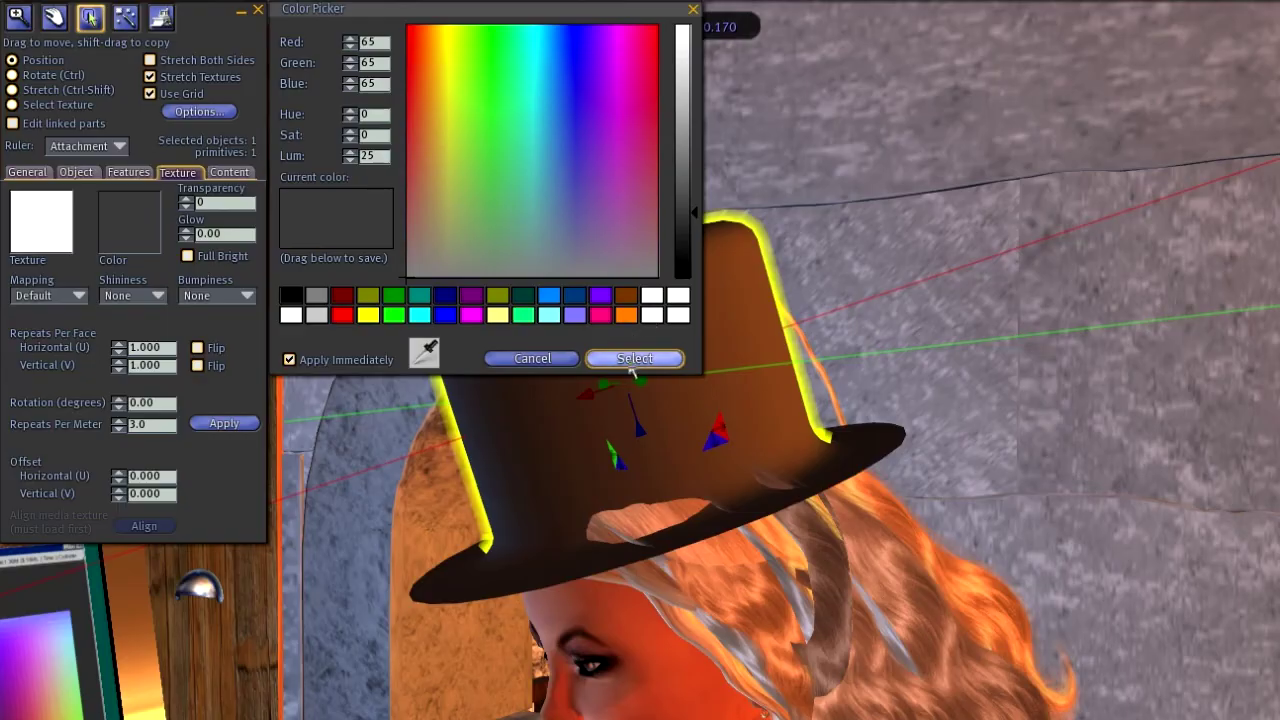
pyautogui.click(632, 358)
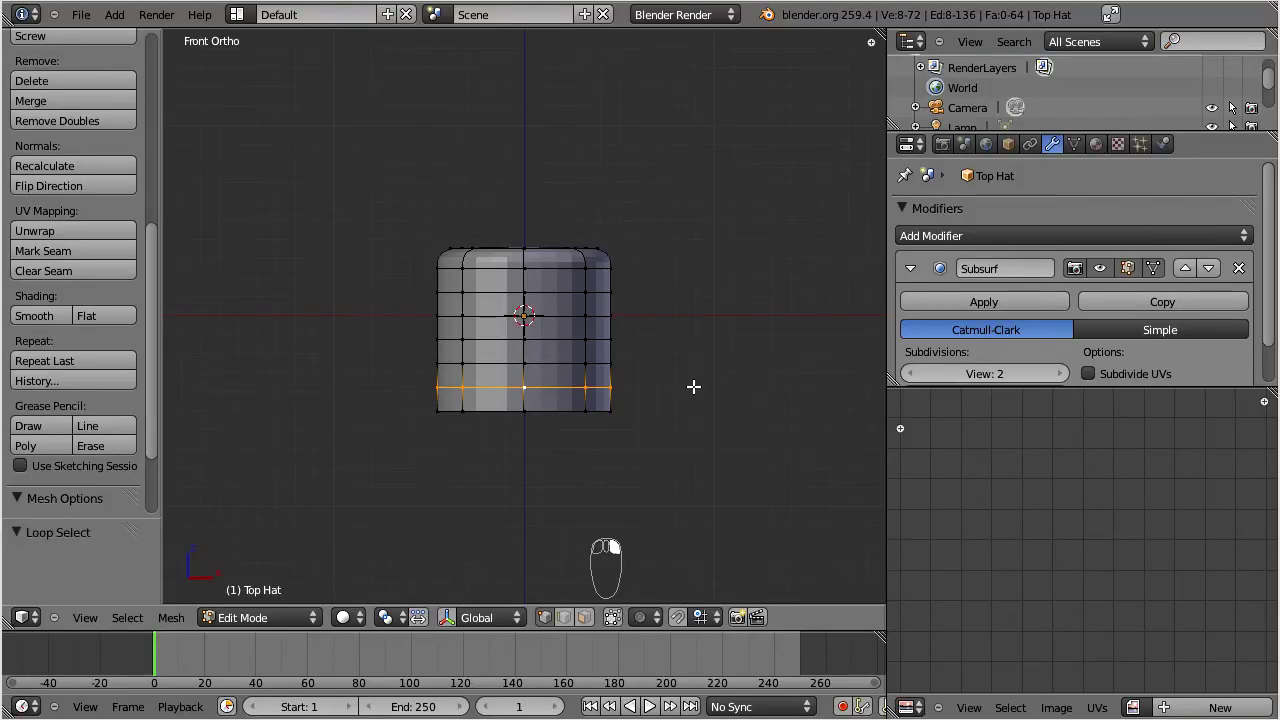
# Step: Widen the selected loop into a brim and scale the bottom edge loop to 0.58
pyautogui.press('s')
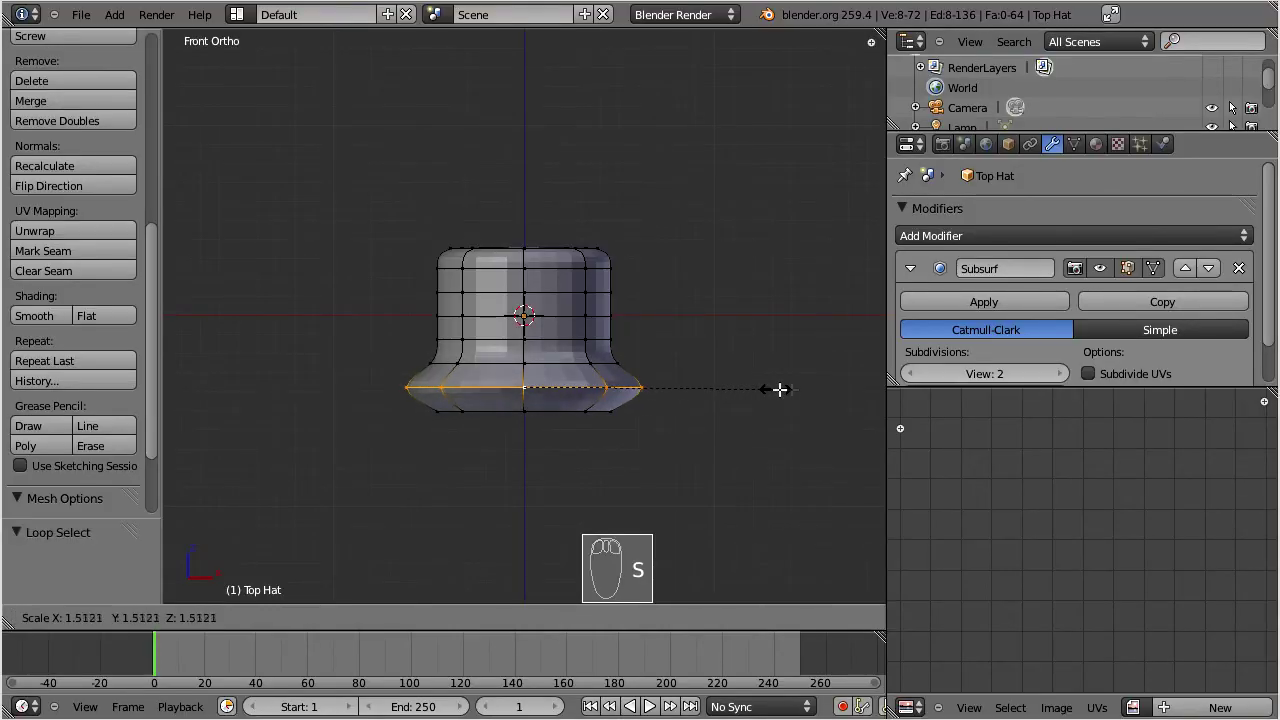
pyautogui.click(841, 394)
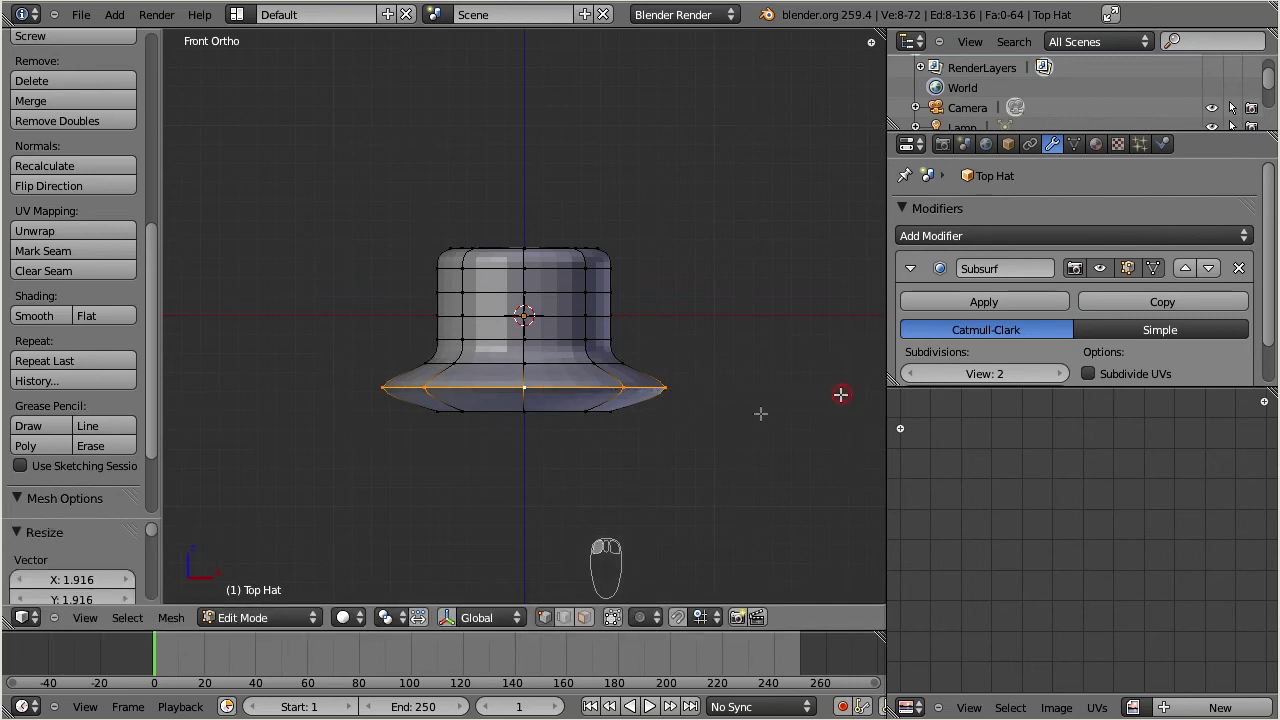
pyautogui.keyDown('alt'); pyautogui.rightClick(563, 411); pyautogui.keyUp('alt')
pyautogui.press('s')
pyautogui.press('s')
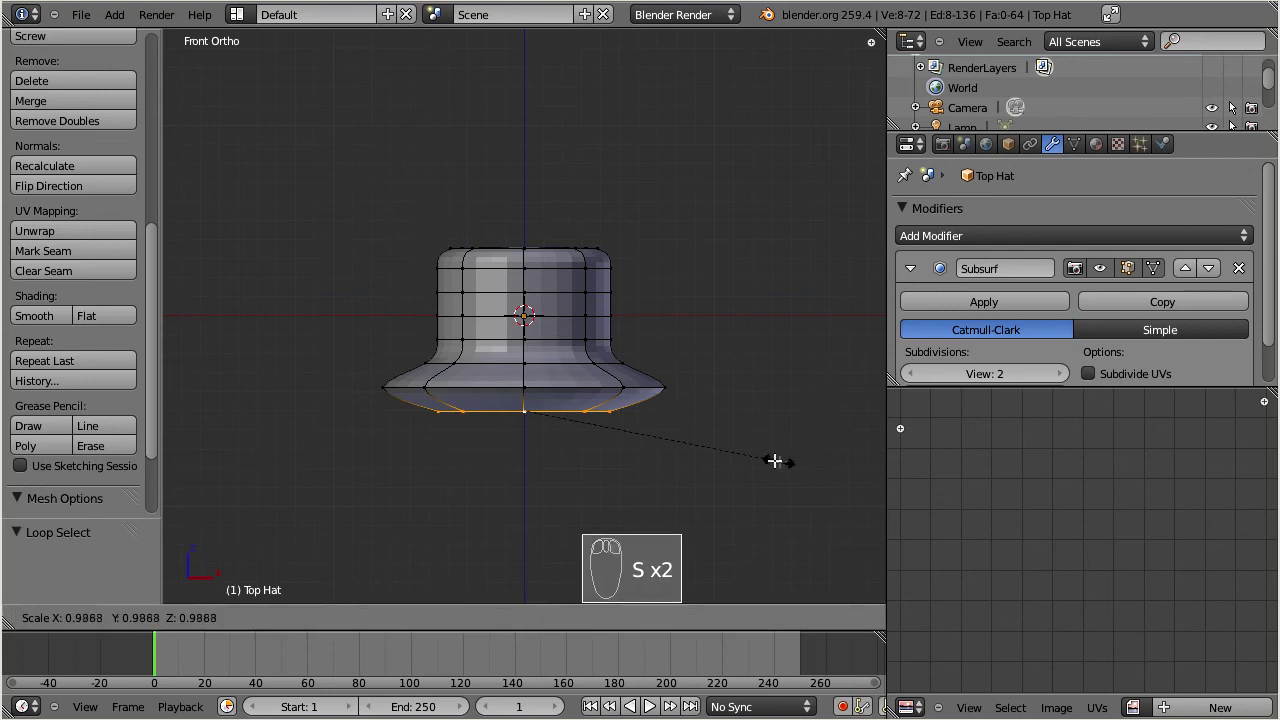
pyautogui.click(672, 445)
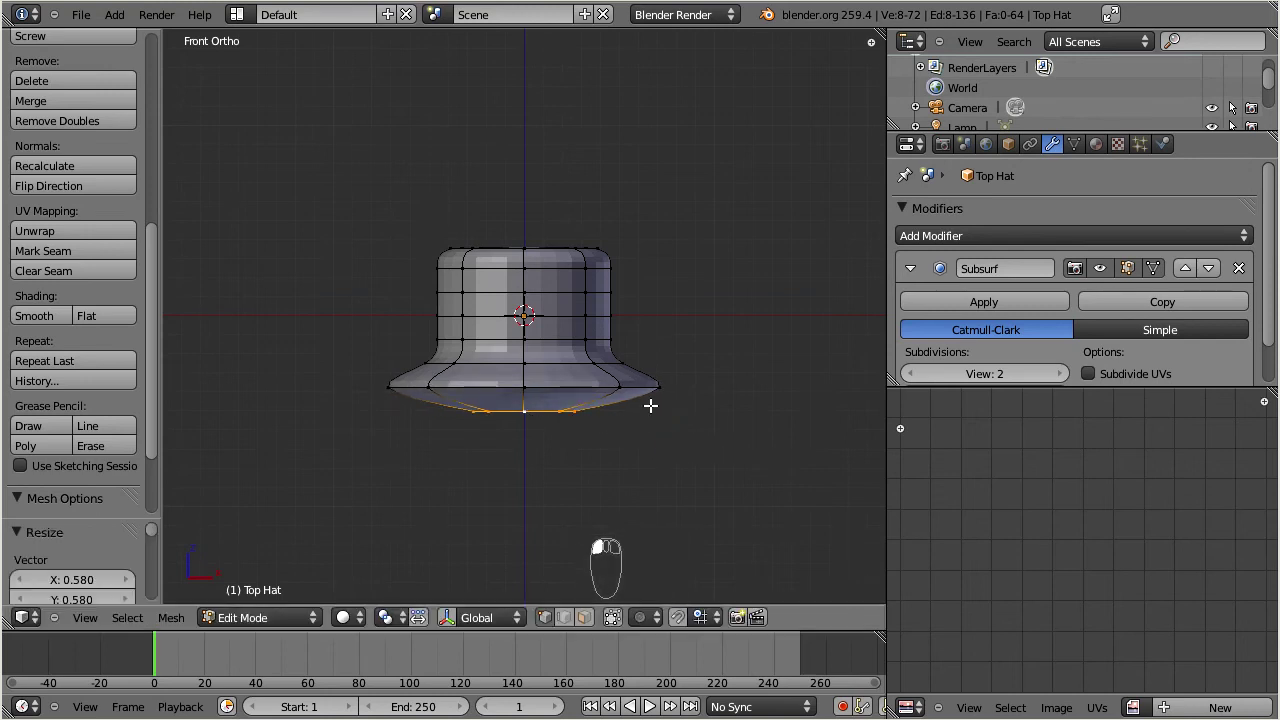
# Step: Box-select the brim vertices and scale them along Z to flatten them into a thin rim
pyautogui.press('b')
pyautogui.moveTo(338, 354); pyautogui.dragTo(714, 438)
pyautogui.press('s')
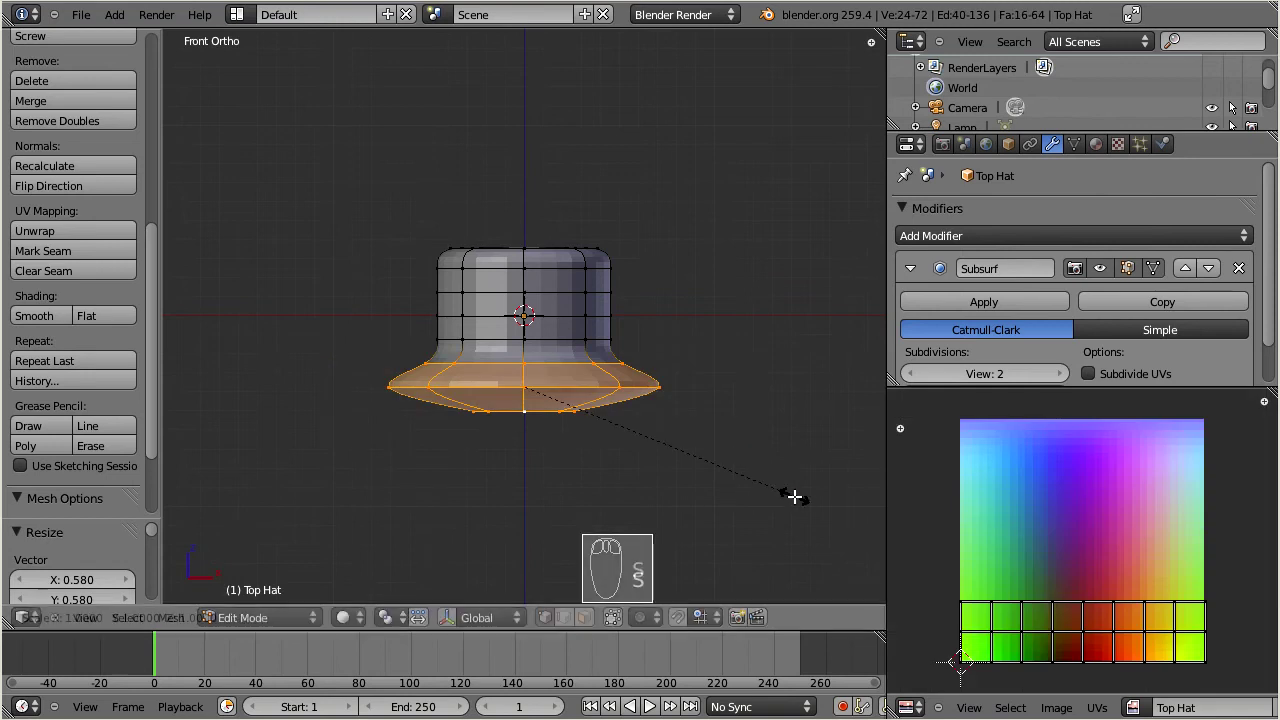
pyautogui.press('z')
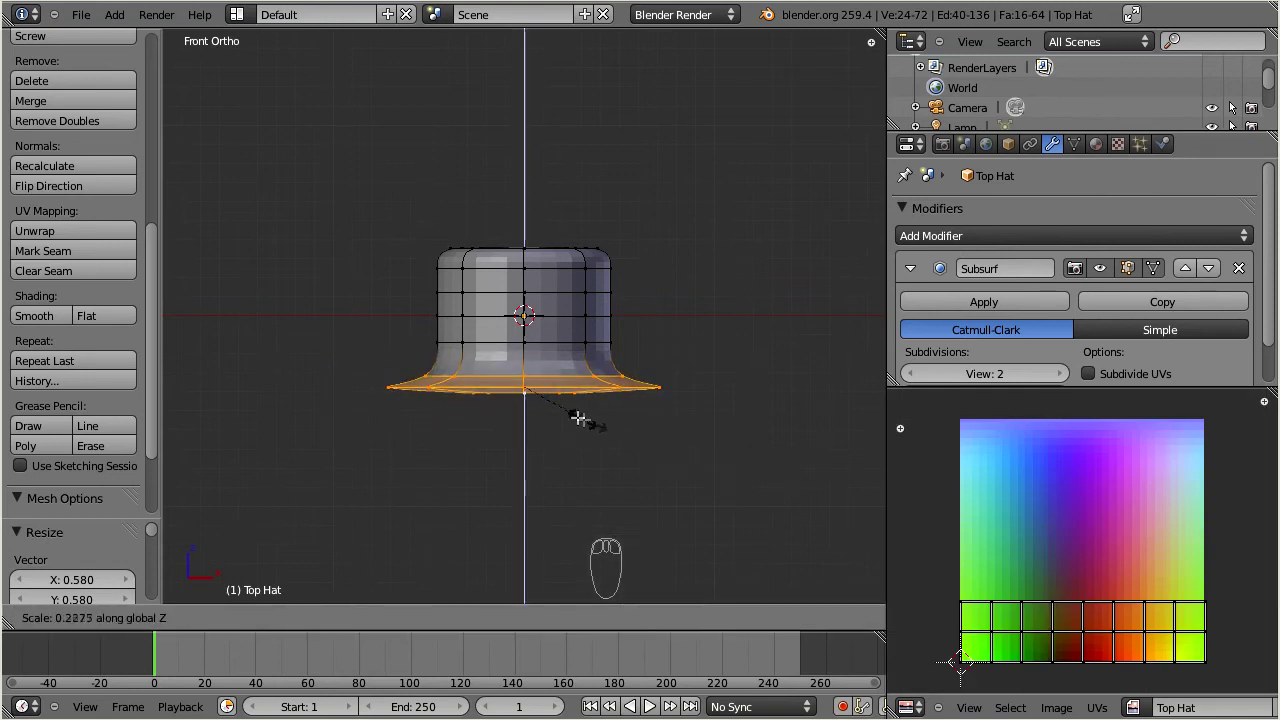
pyautogui.click(534, 401)
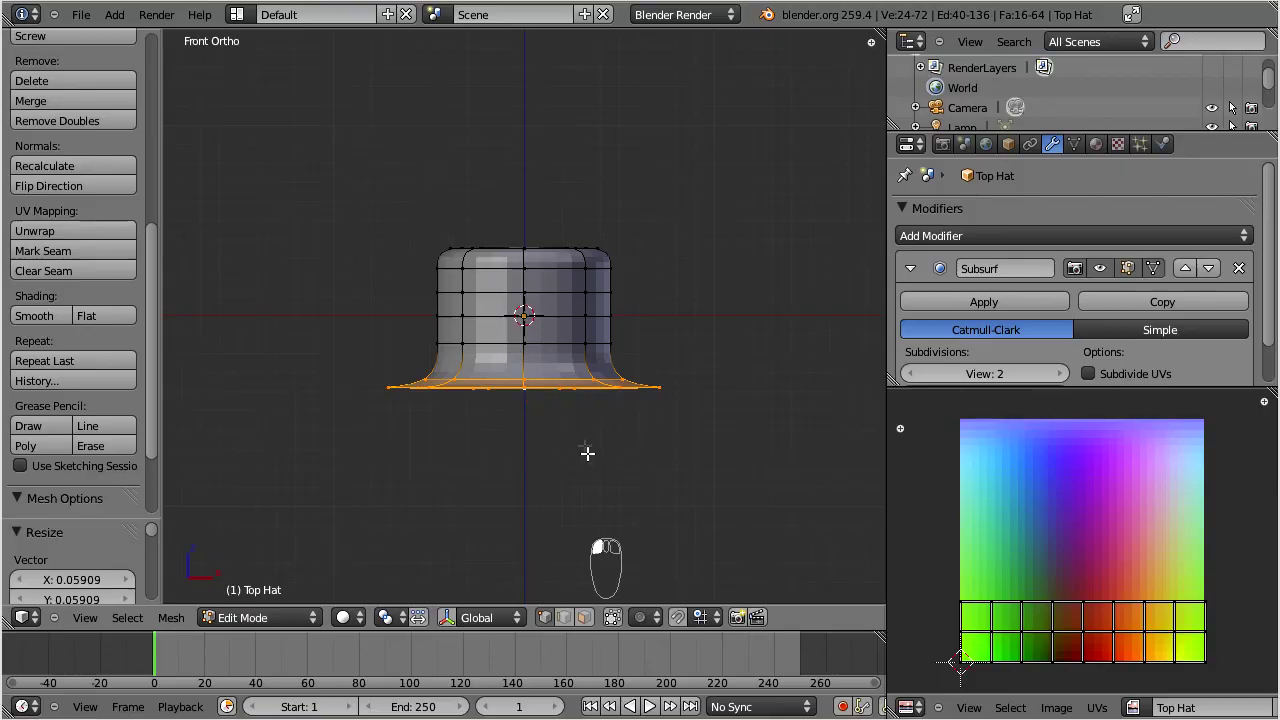